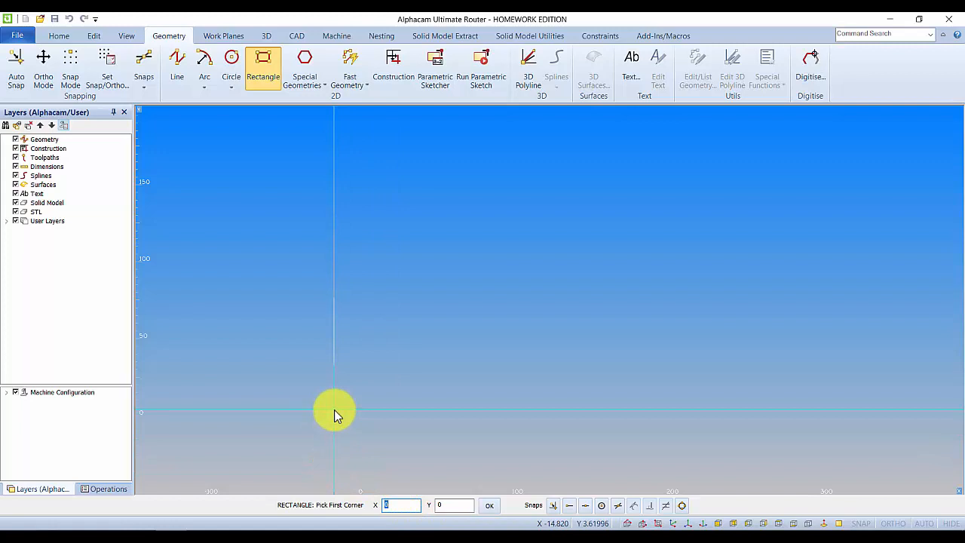
Draw five freehand rectangles, one in the middle and four smaller ones around it, overlapping or near its corners
click(383, 173)
click(601, 300)
click(521, 142)
click(690, 220)
click(557, 254)
click(688, 348)
click(461, 259)
click(316, 362)
click(408, 151)
click(304, 206)
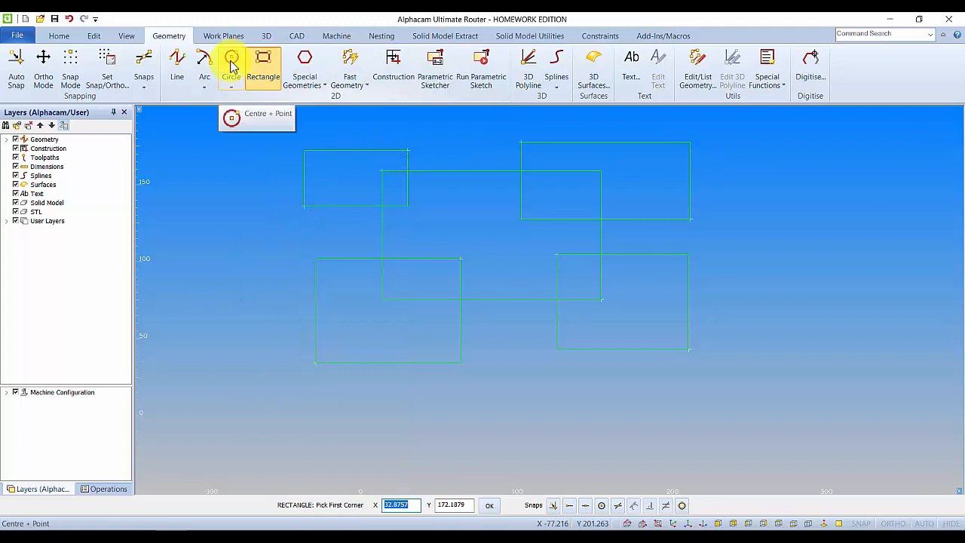
Draw two circles by centre and point, one inside the middle rectangle and one below it centred at about X 102, Y 38
click(230, 85)
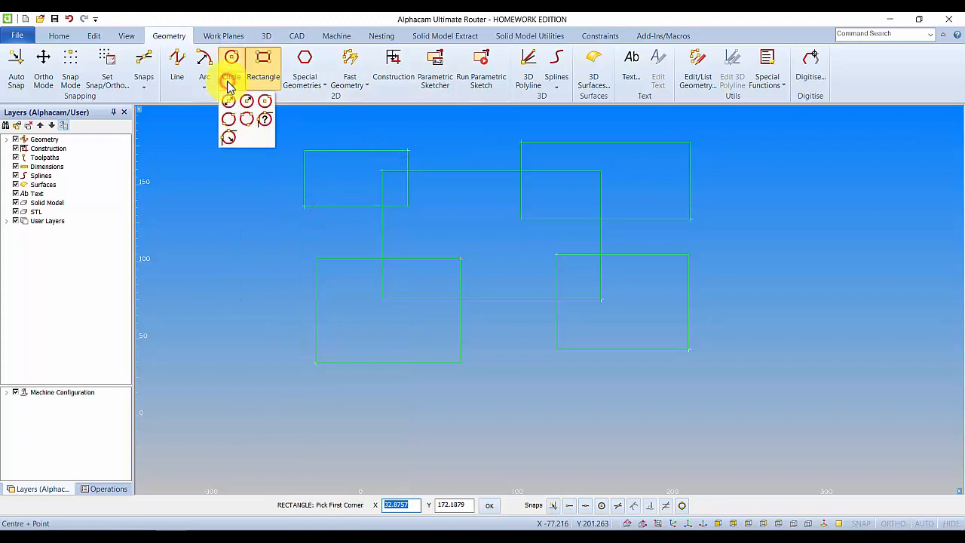
click(266, 103)
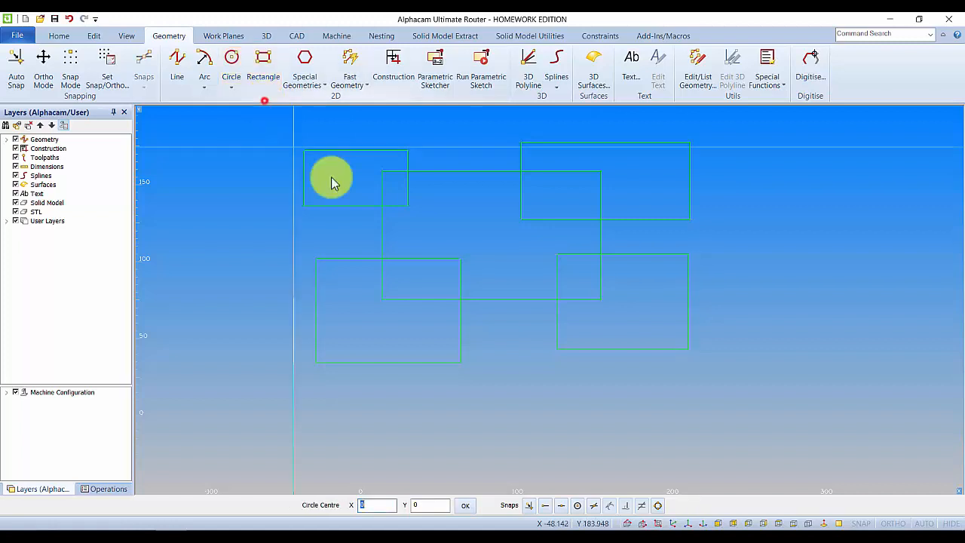
click(462, 217)
click(453, 188)
click(515, 359)
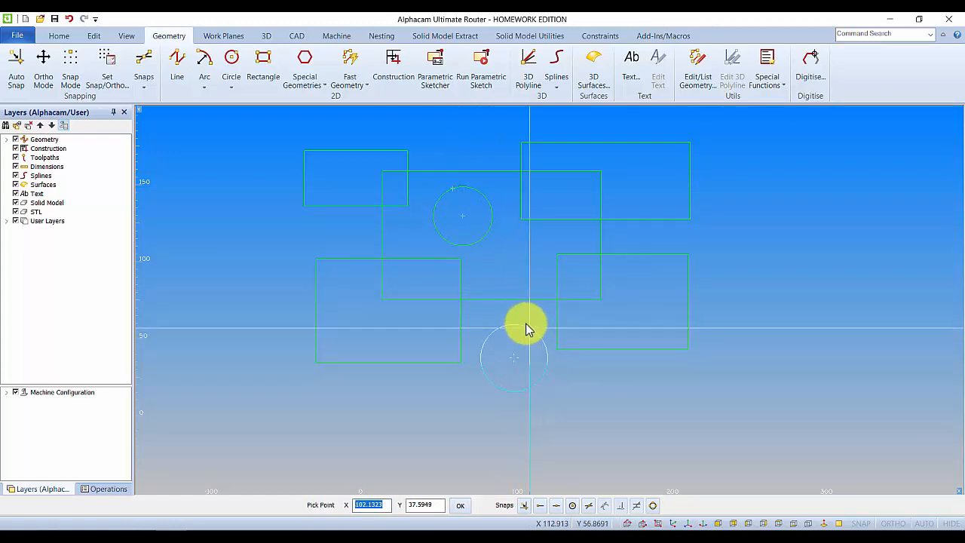
click(513, 319)
scroll(558, 278, up, 2)
scroll(558, 277, down, 3)
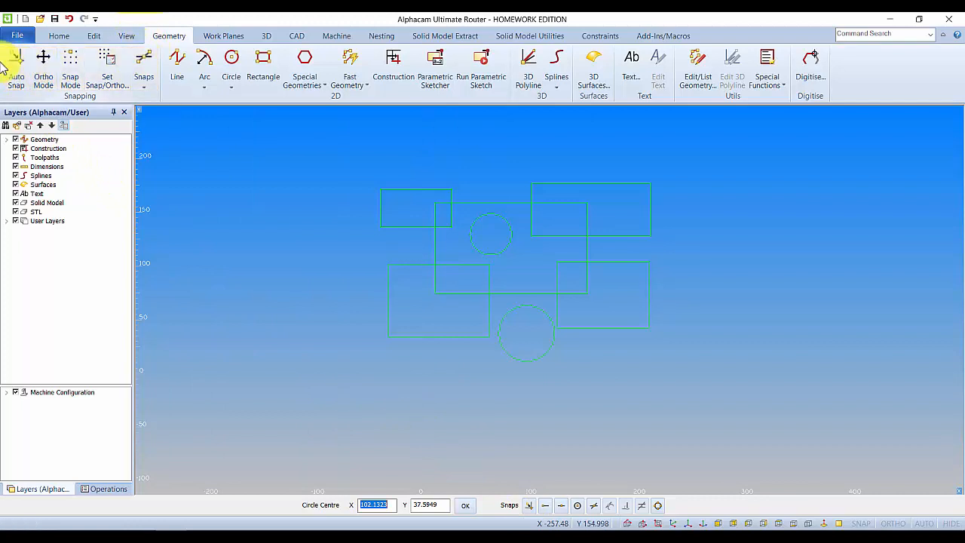
Turn on Auto Snap and draw circles centred on the upper-left corners of the two left rectangles, sized by snapping to their left edges
click(530, 505)
click(382, 187)
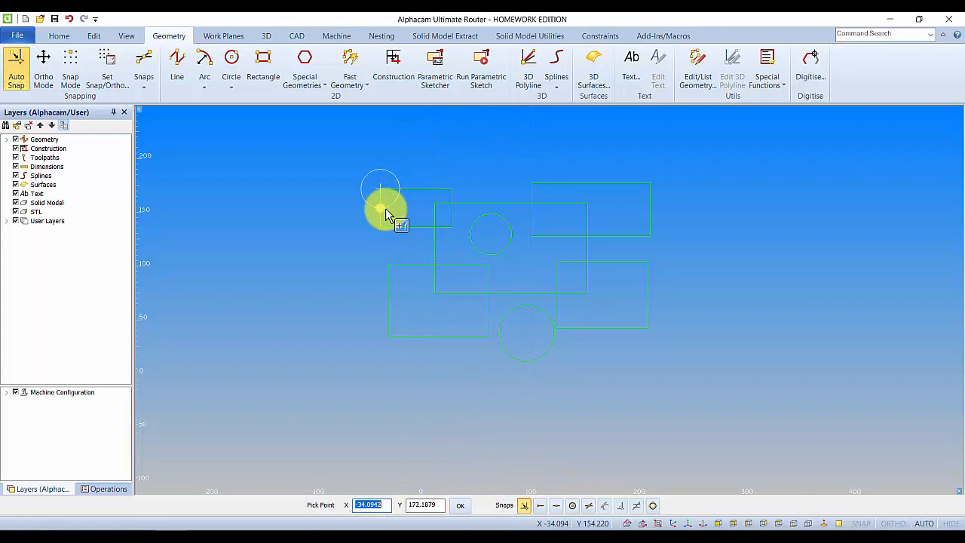
click(381, 225)
click(388, 263)
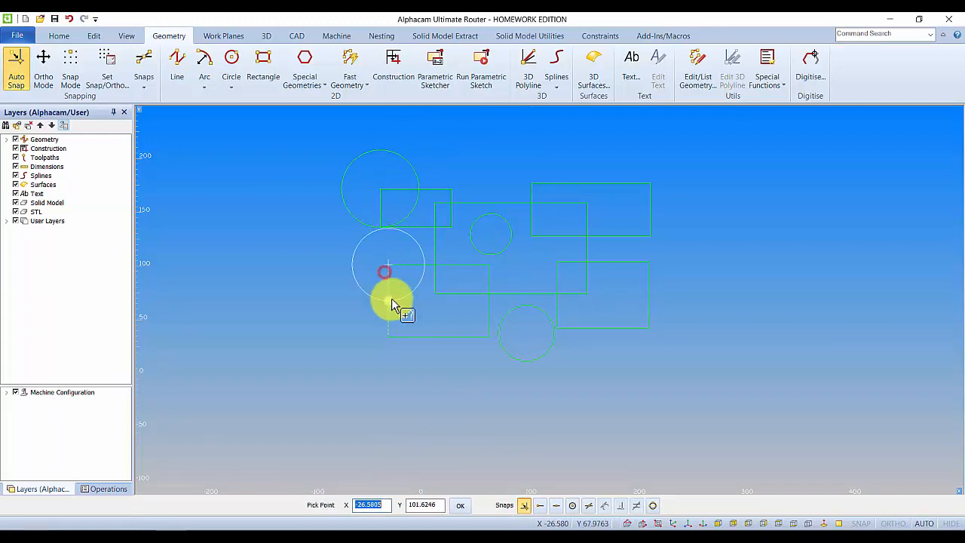
click(391, 302)
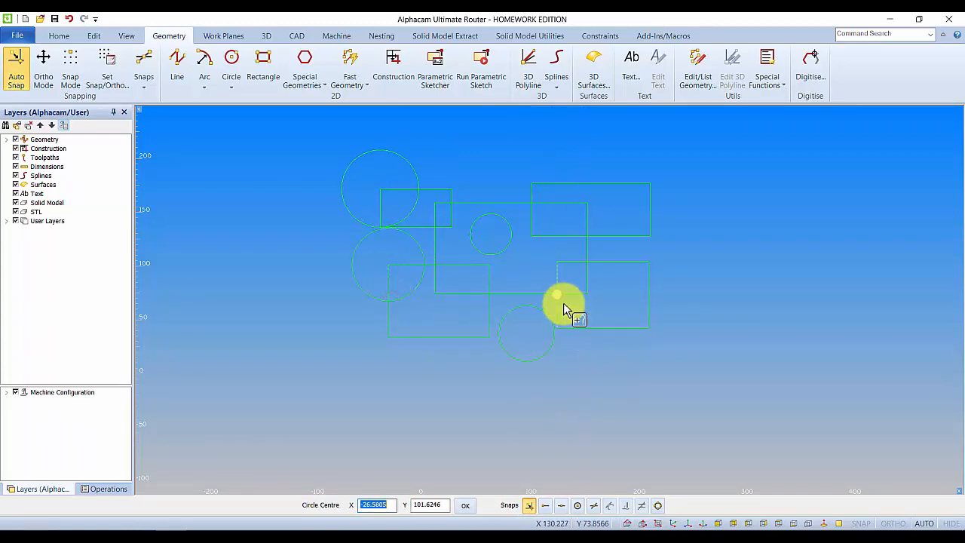
middle_drag(497, 342, 475, 354)
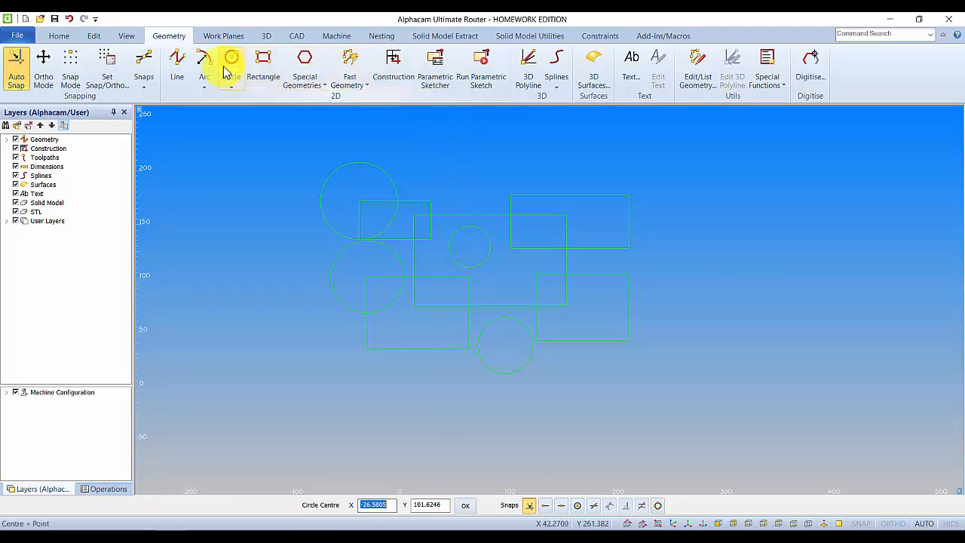
Turn on construction mode and draw an open zigzag polyline around all the rectangles and circles, leaving a gap at the upper left
click(180, 68)
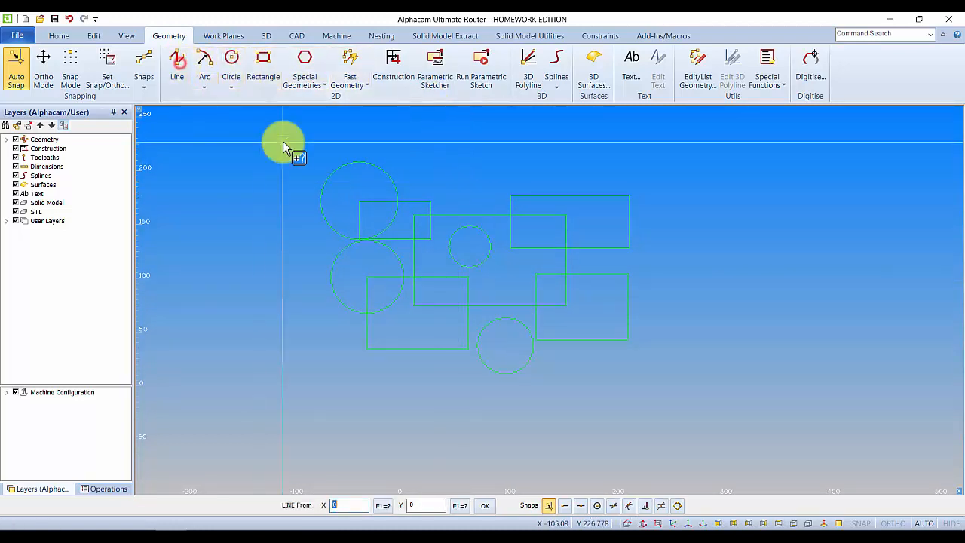
click(400, 73)
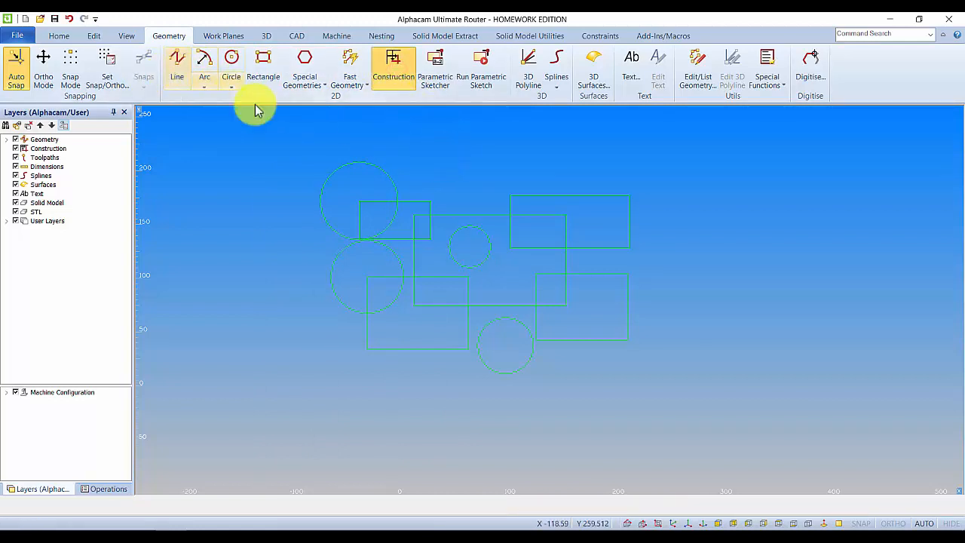
click(175, 66)
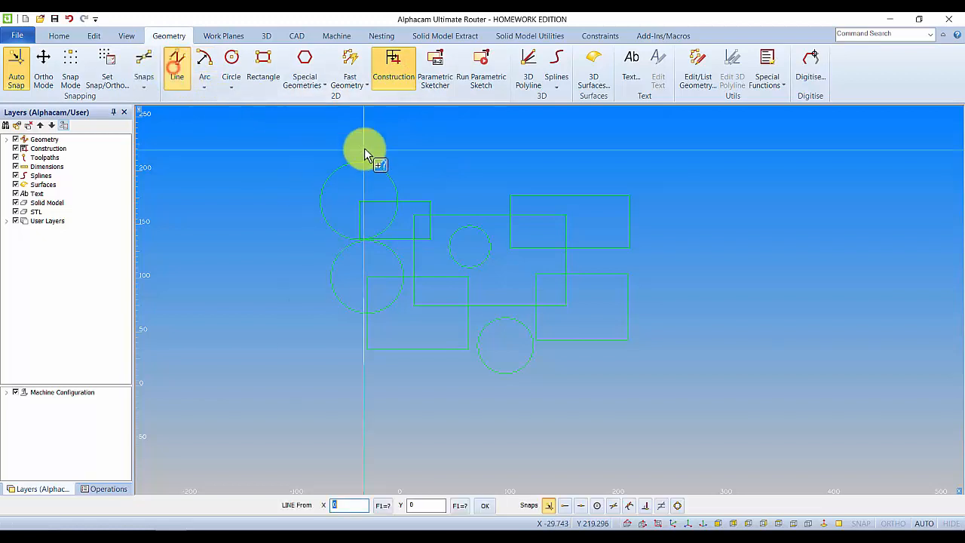
click(432, 159)
click(476, 183)
click(571, 155)
click(611, 175)
click(677, 159)
click(705, 234)
click(676, 315)
click(696, 379)
click(563, 369)
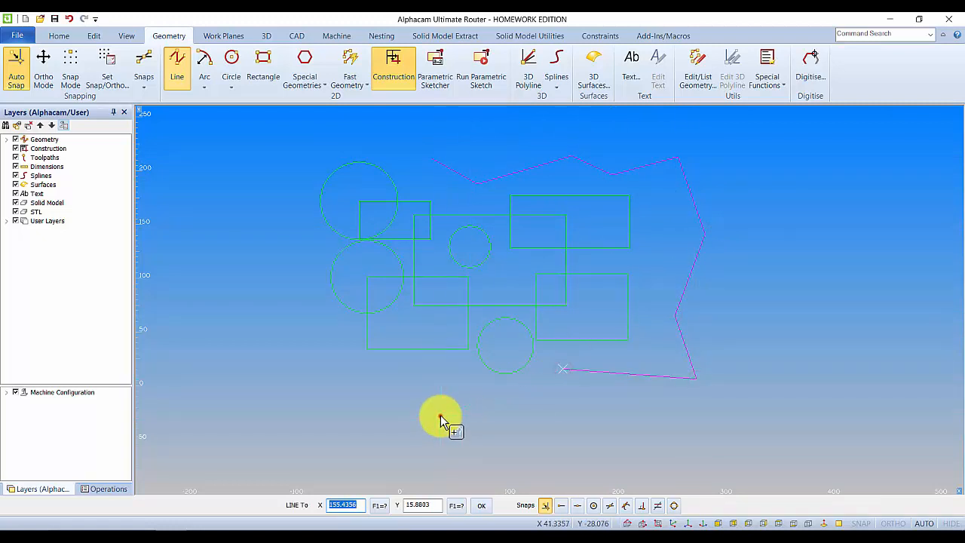
click(385, 385)
click(319, 366)
click(320, 342)
click(281, 262)
click(299, 225)
click(273, 167)
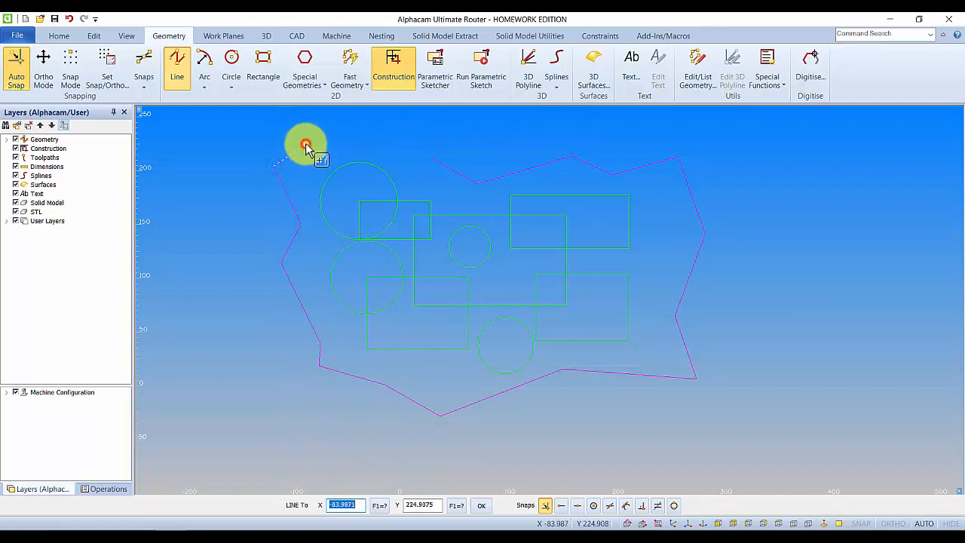
click(305, 143)
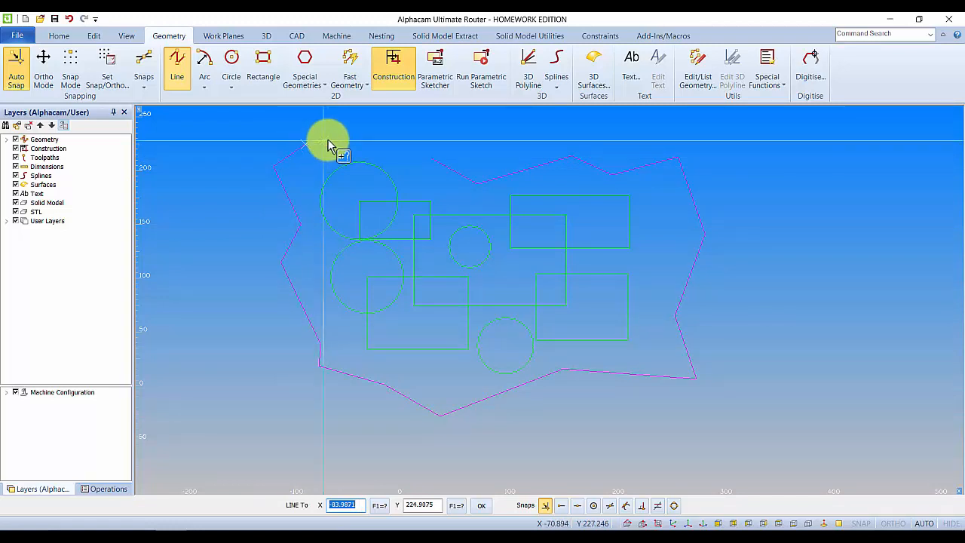
right_click(329, 143)
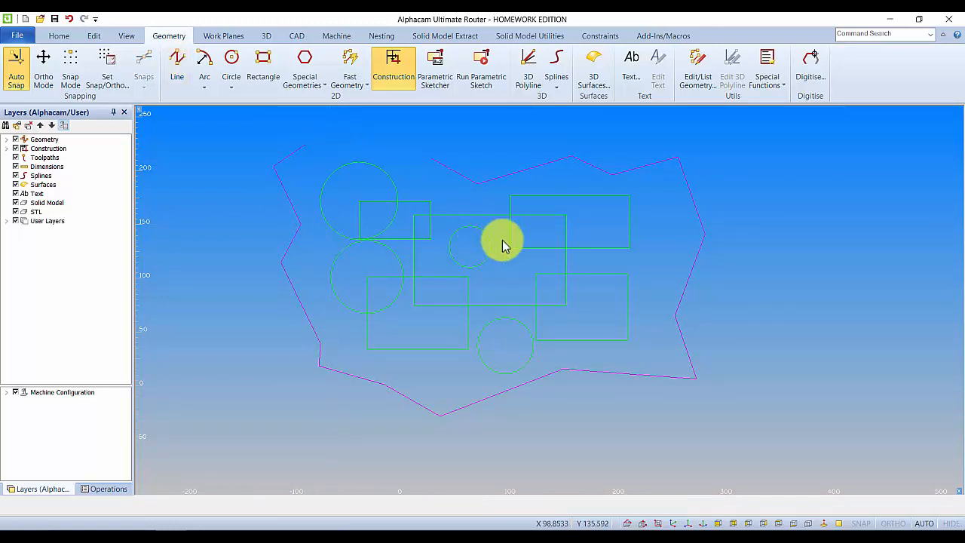
Delete all rectangles, circles and construction lines from the drawing
scroll(485, 257, down, 4)
scroll(485, 252, up, 3)
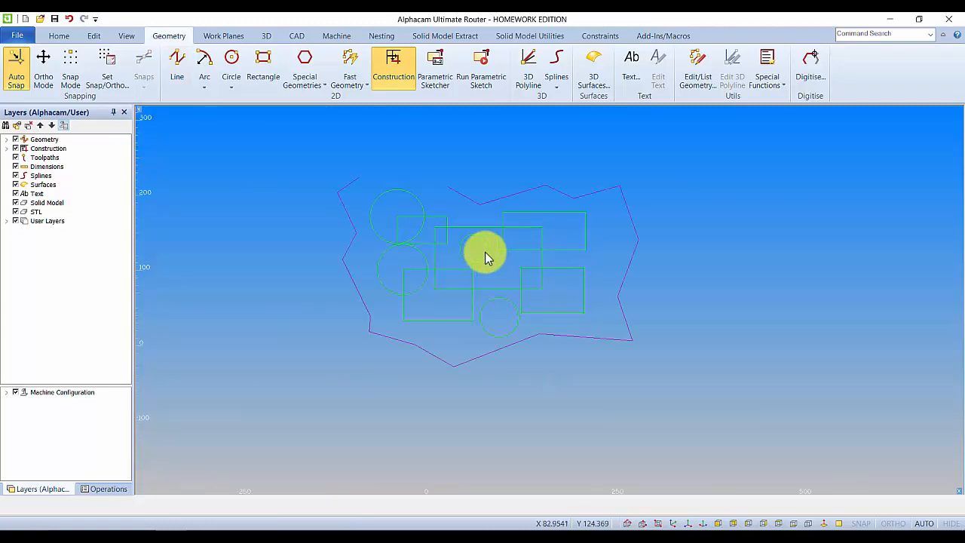
scroll(487, 252, down, 1)
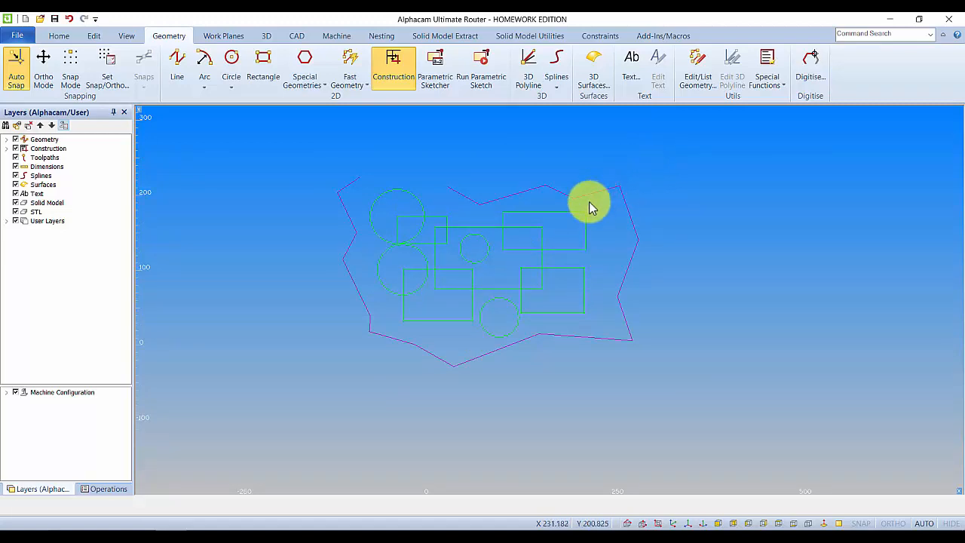
mouse_move(464, 247)
middle_down()
mouse_move(455, 223)
mouse_move(461, 243)
middle_up()
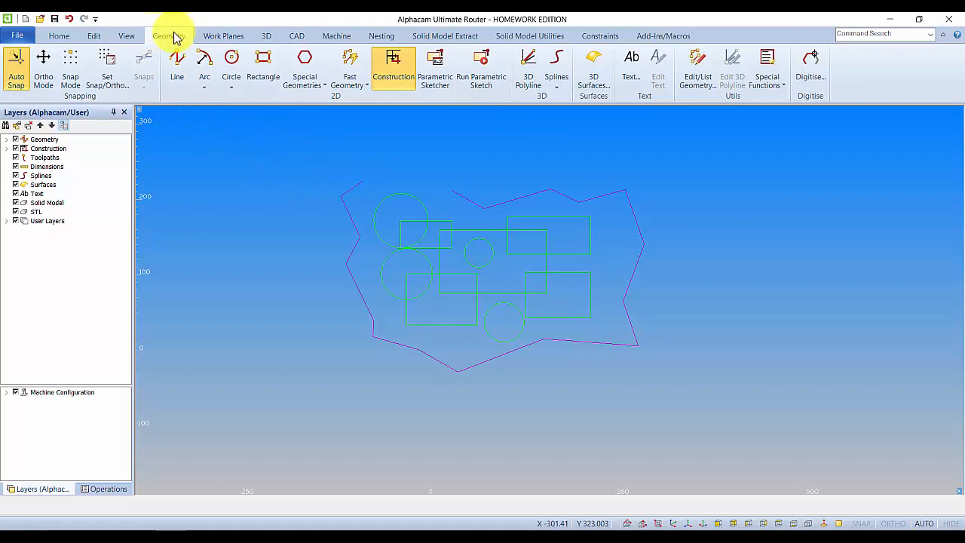
click(93, 36)
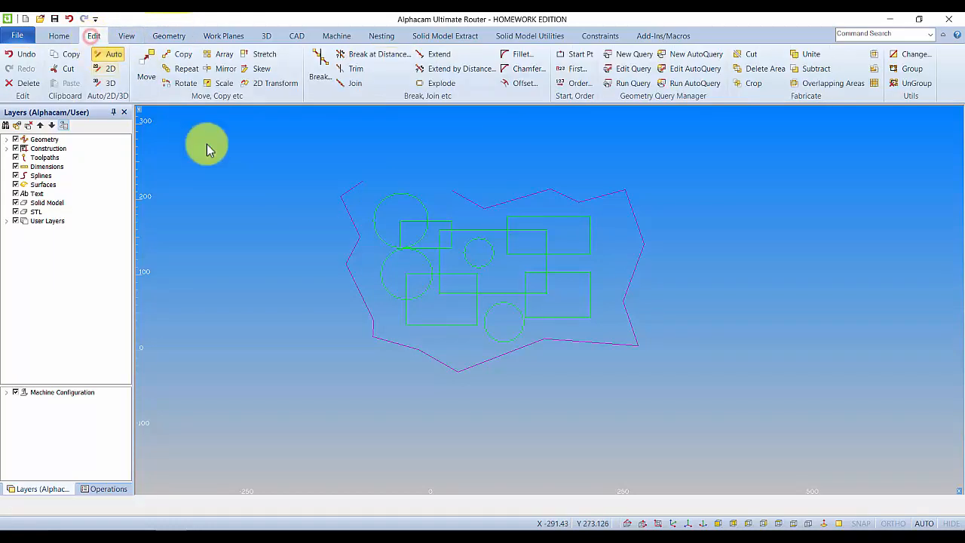
click(24, 83)
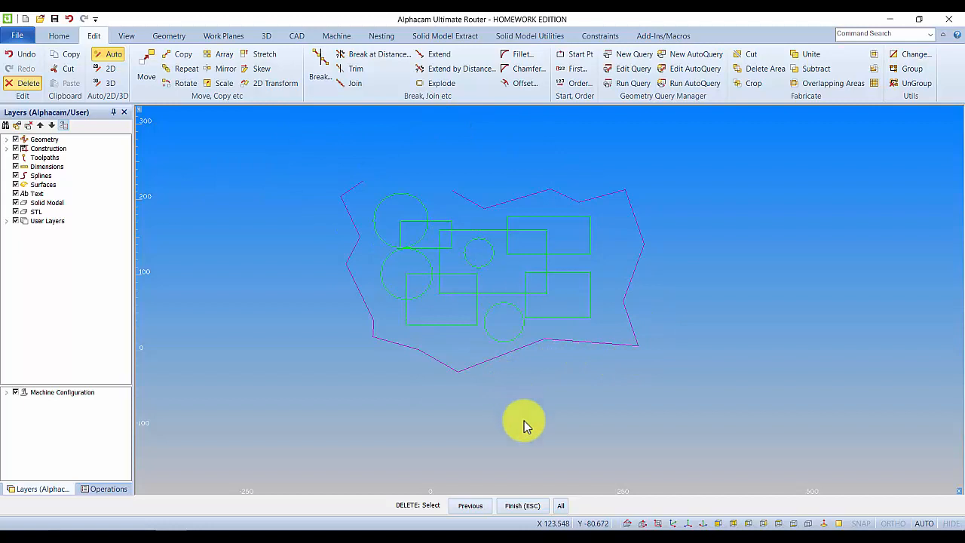
click(561, 506)
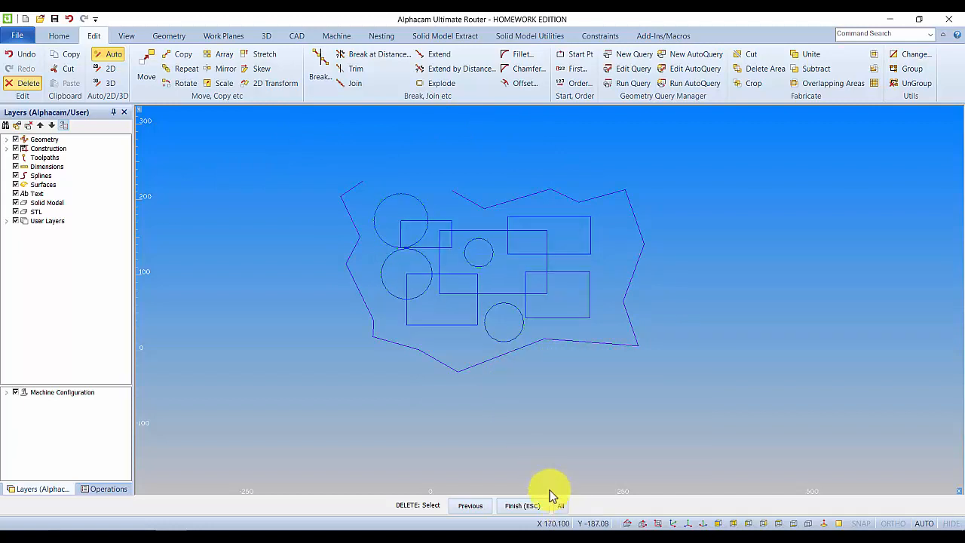
click(522, 506)
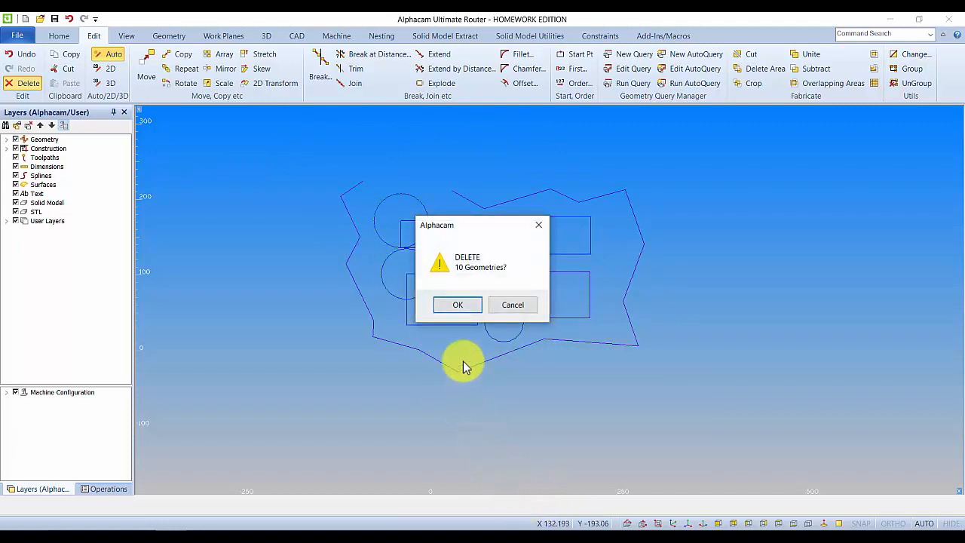
click(448, 310)
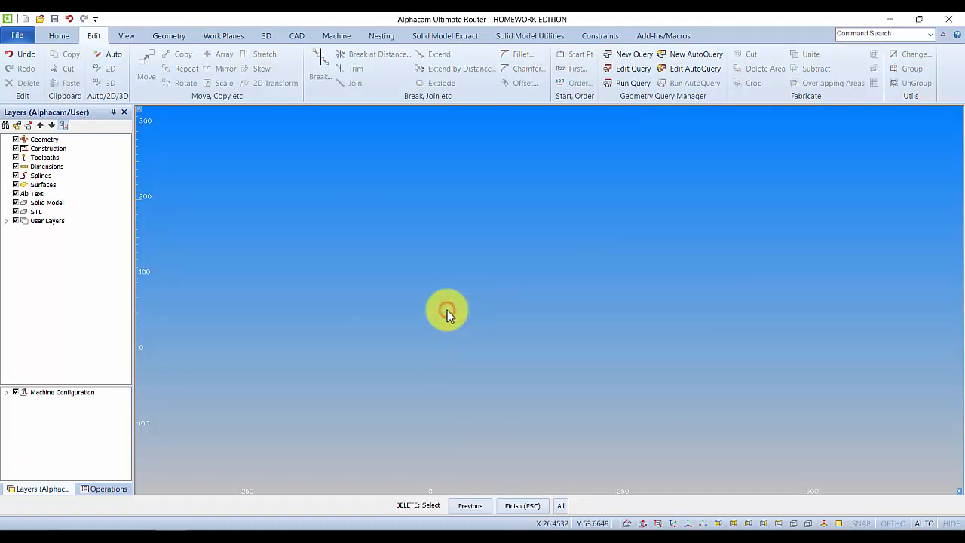
key(Escape)
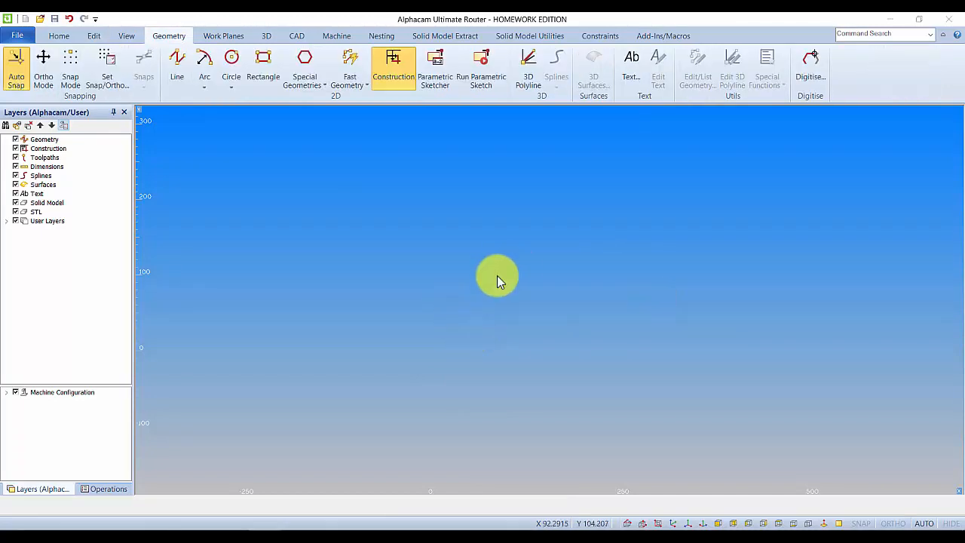
Show the empty drawing in isometric view and return to the XY view
middle_drag(498, 284, 469, 260)
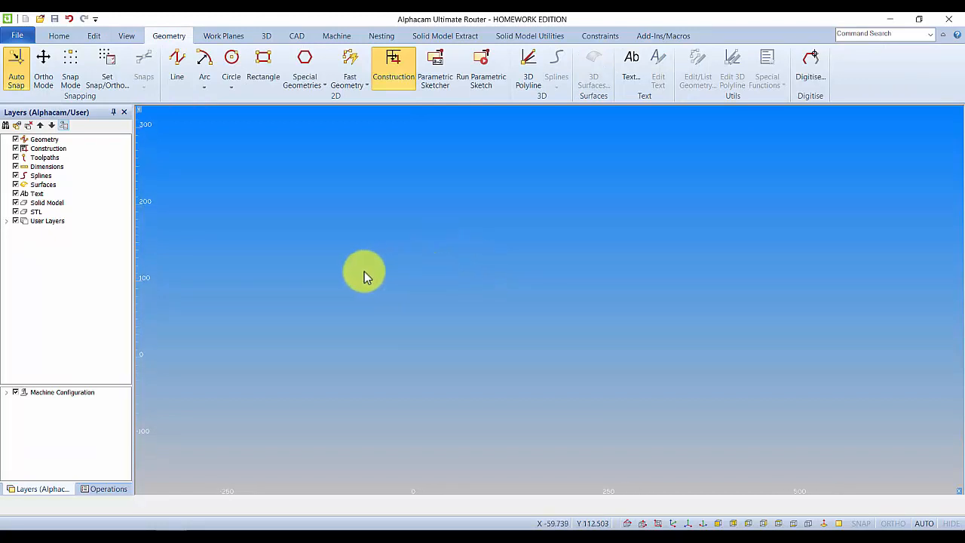
middle_drag(341, 366, 320, 357)
middle_drag(326, 285, 373, 299)
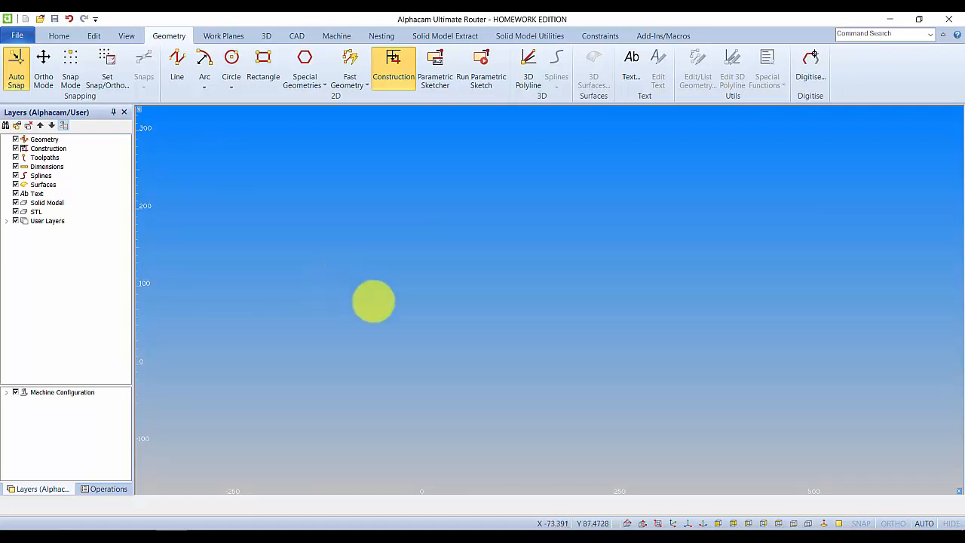
click(125, 36)
click(123, 68)
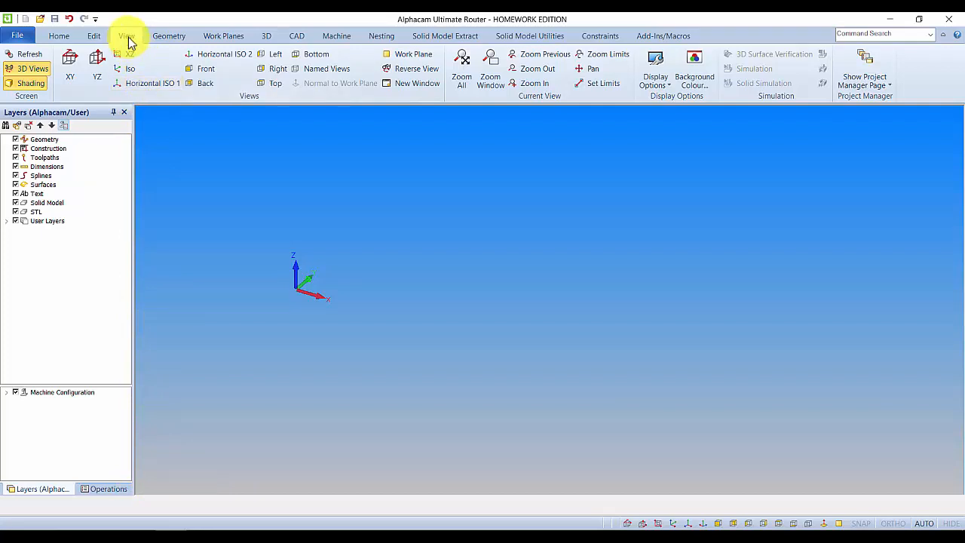
click(72, 78)
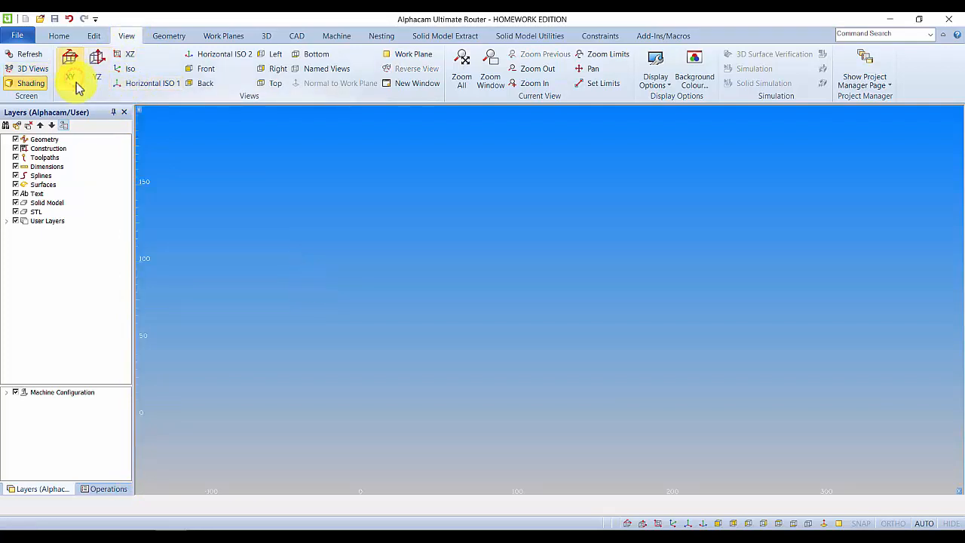
mouse_move(294, 272)
middle_down()
mouse_move(299, 309)
mouse_move(302, 285)
middle_up()
middle_drag(407, 328, 336, 199)
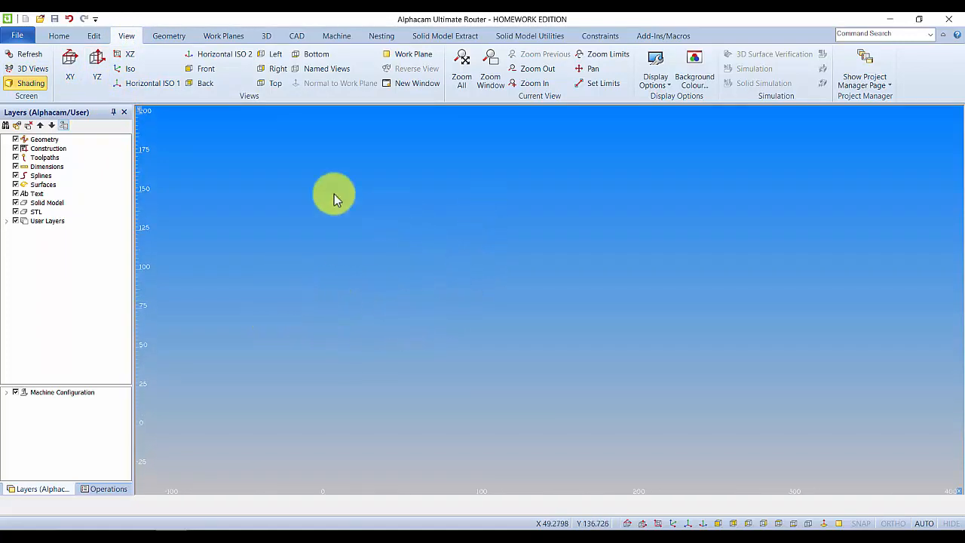
Turn off Auto Snap and begin a line at the exact start point X 100, Y 100
click(164, 41)
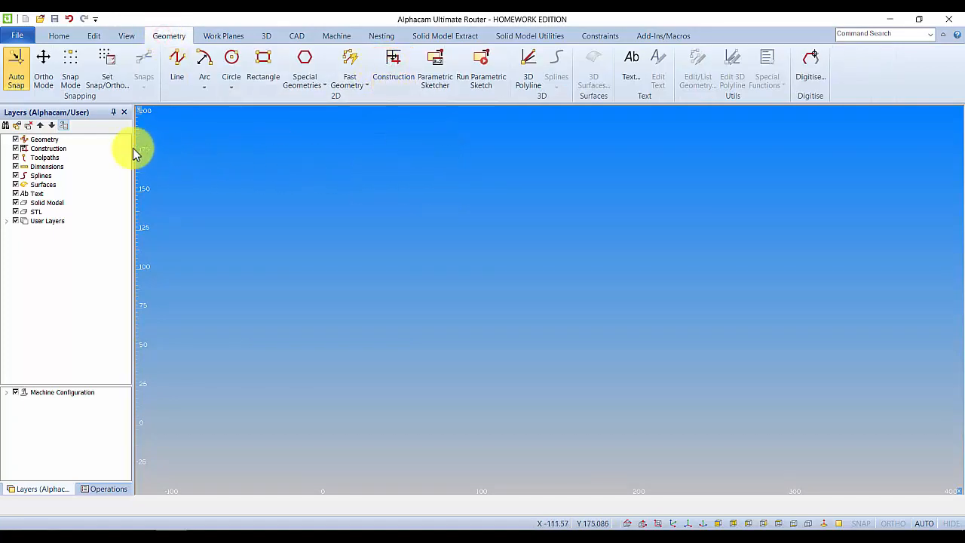
click(13, 78)
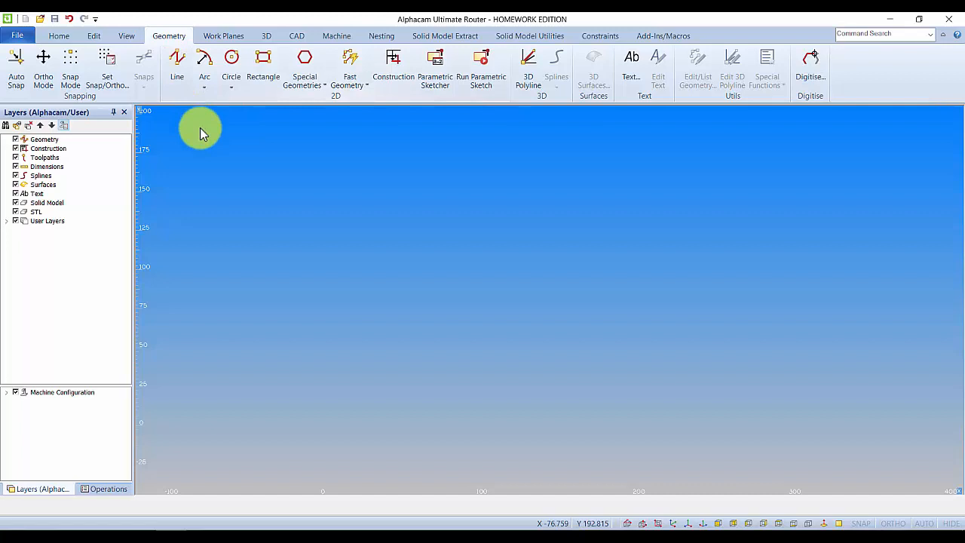
click(179, 67)
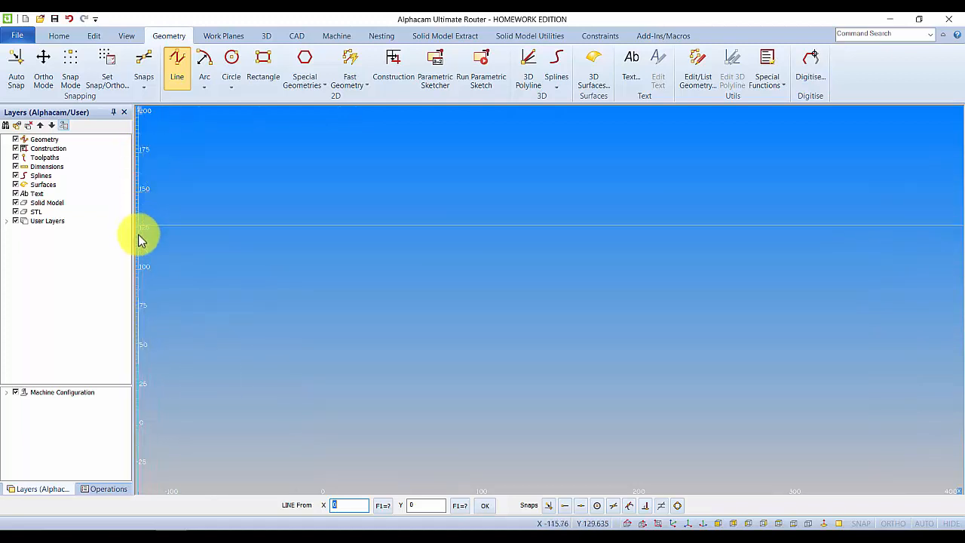
scroll(148, 282, up, 3)
scroll(151, 287, up, 2)
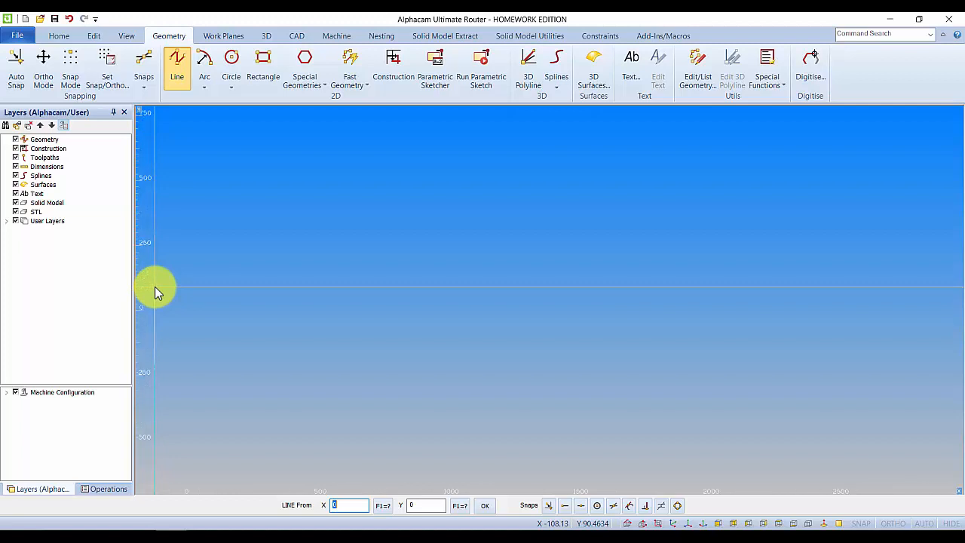
scroll(154, 291, up, 6)
middle_drag(280, 340, 287, 319)
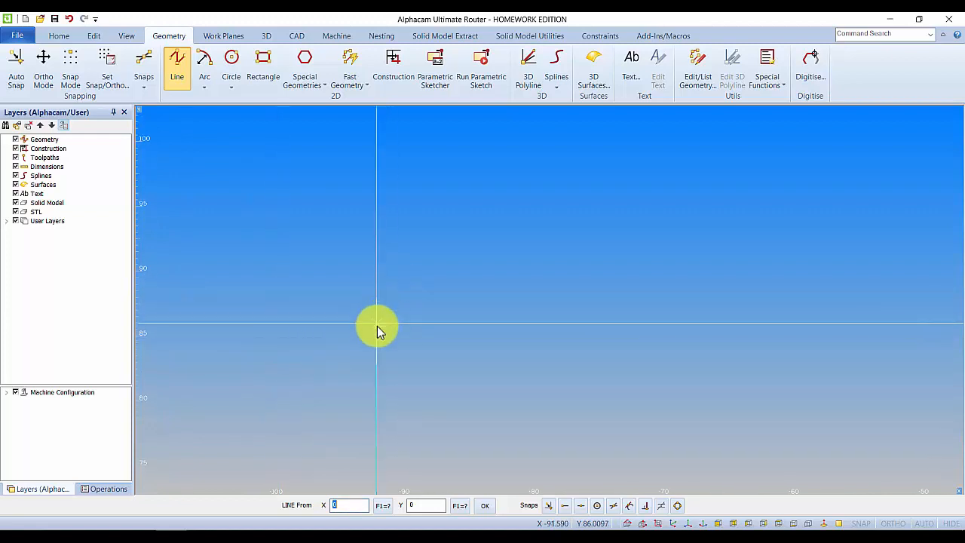
middle_drag(395, 362, 326, 359)
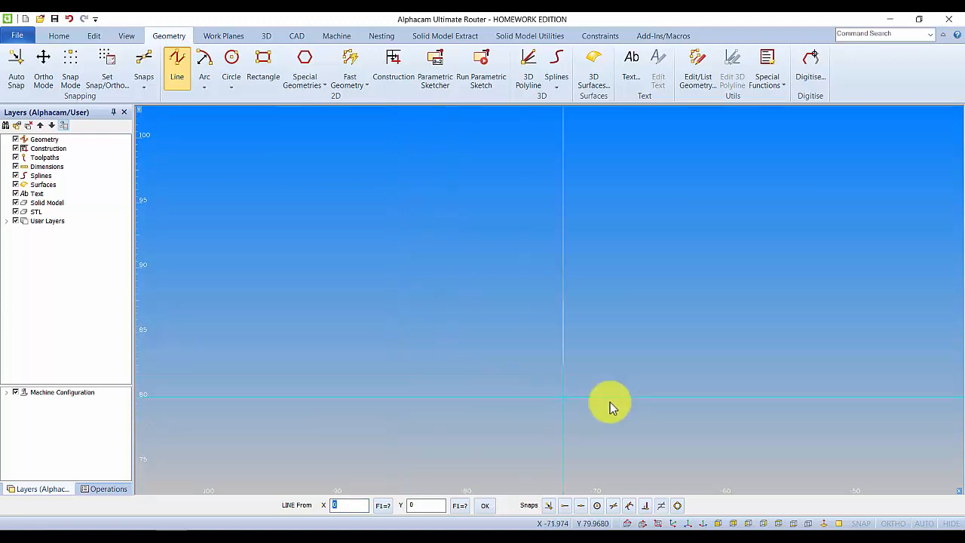
scroll(827, 404, up, 3)
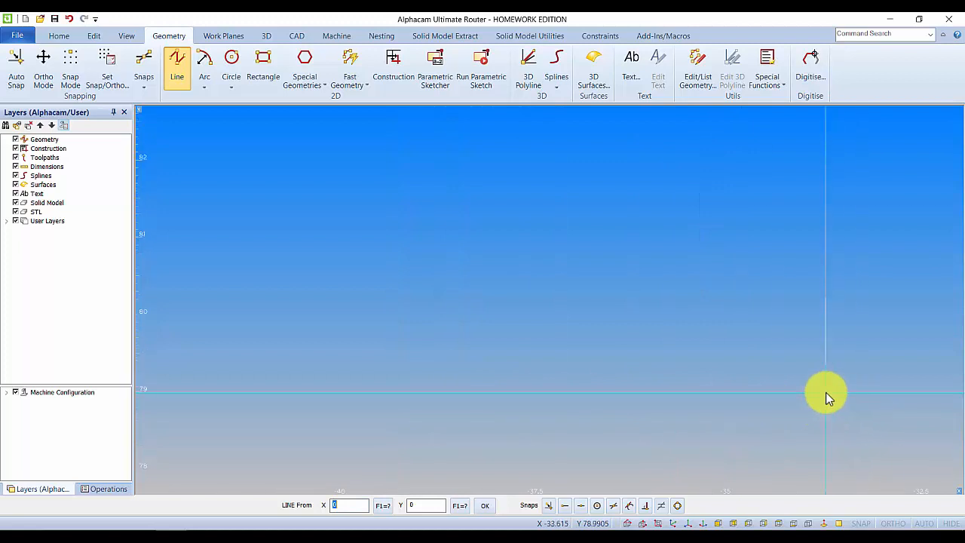
scroll(667, 361, down, 5)
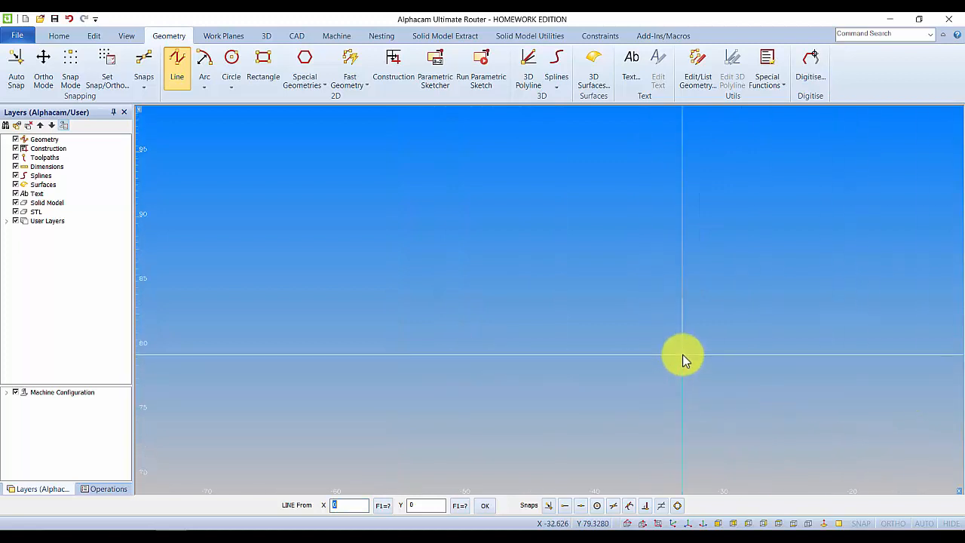
scroll(716, 356, down, 10)
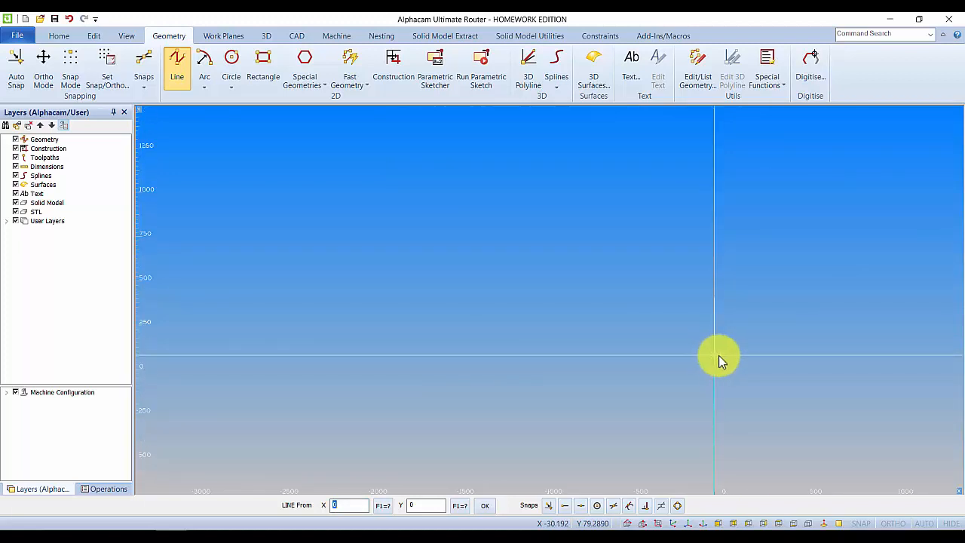
middle_drag(670, 363, 582, 329)
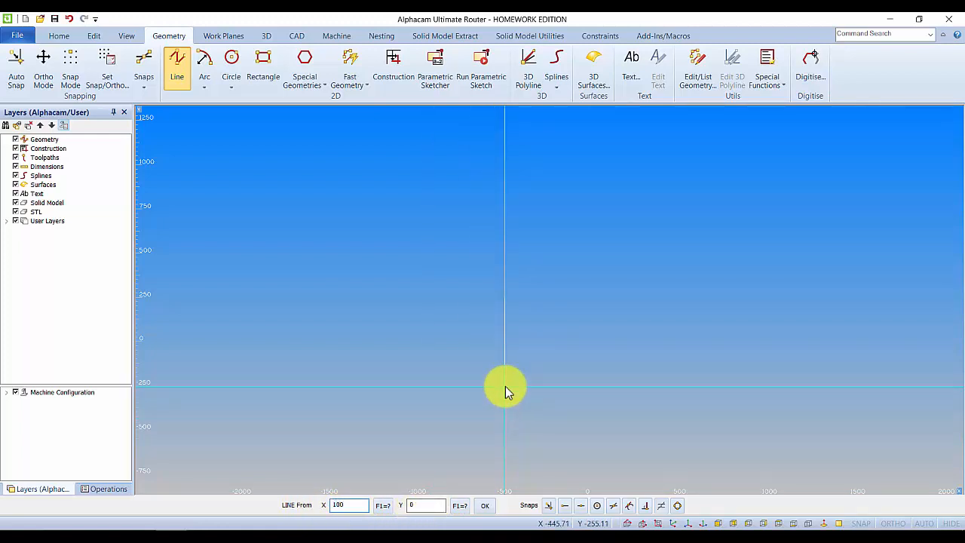
key(Tab)
text(100)
key(Return)
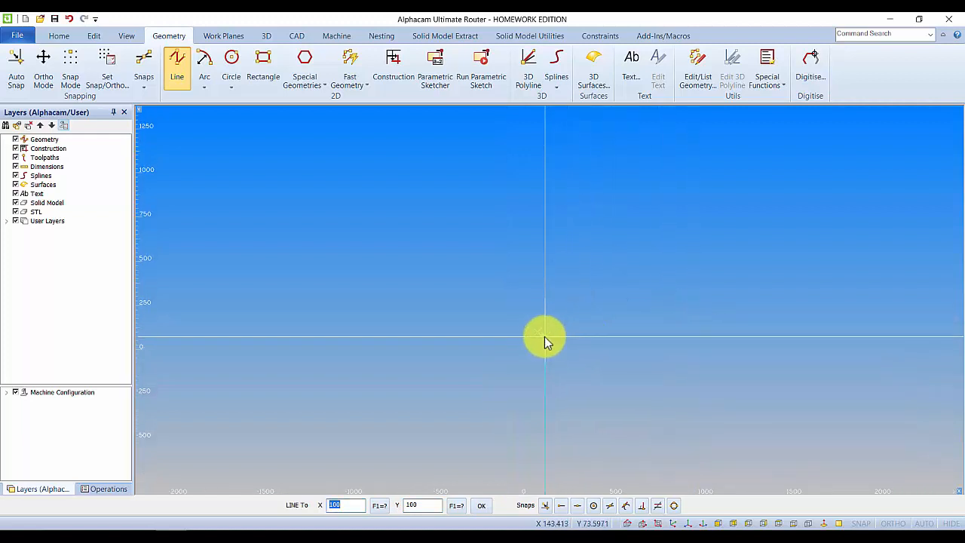
Draw the first line segment from the start point to X 200, Y 150
scroll(539, 338, up, 2)
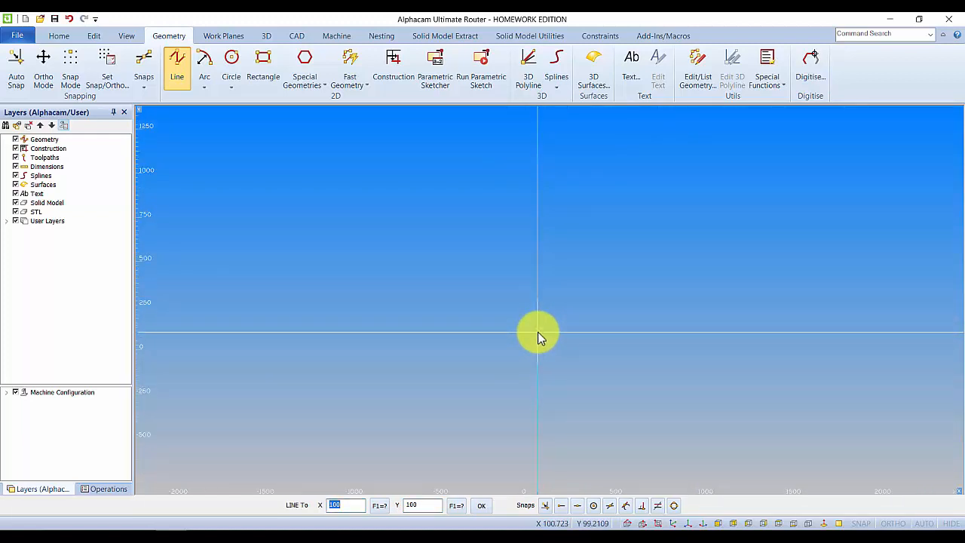
scroll(538, 338, up, 10)
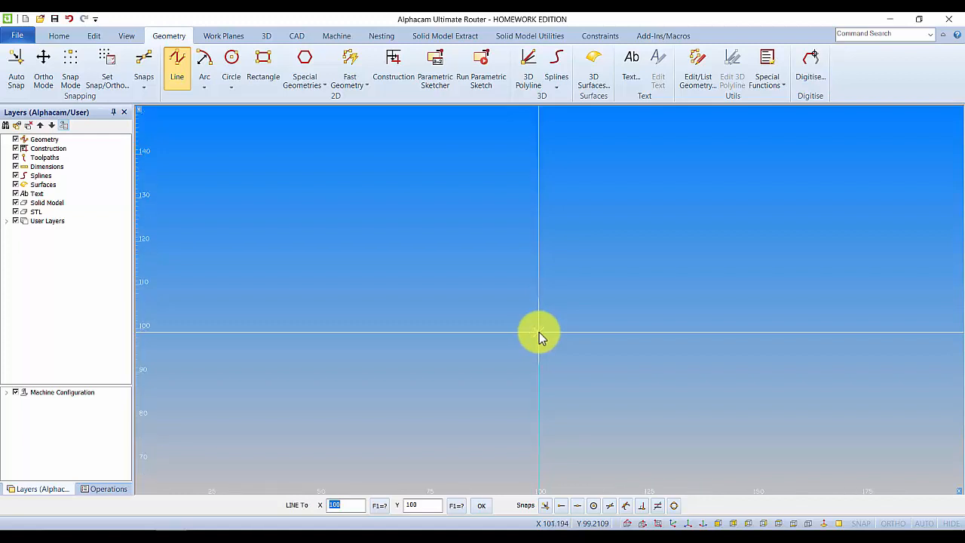
scroll(539, 332, down, 2)
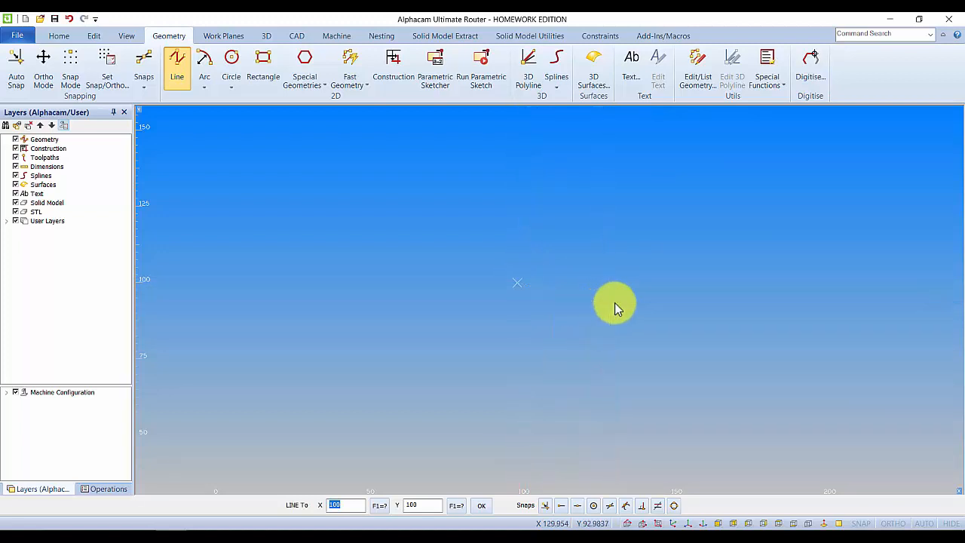
middle_drag(650, 211, 585, 244)
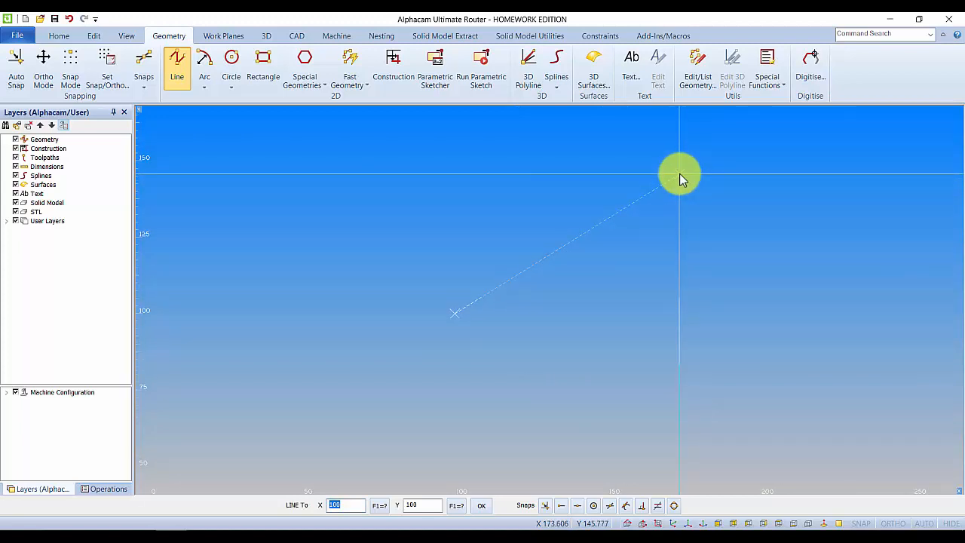
middle_drag(679, 174, 672, 198)
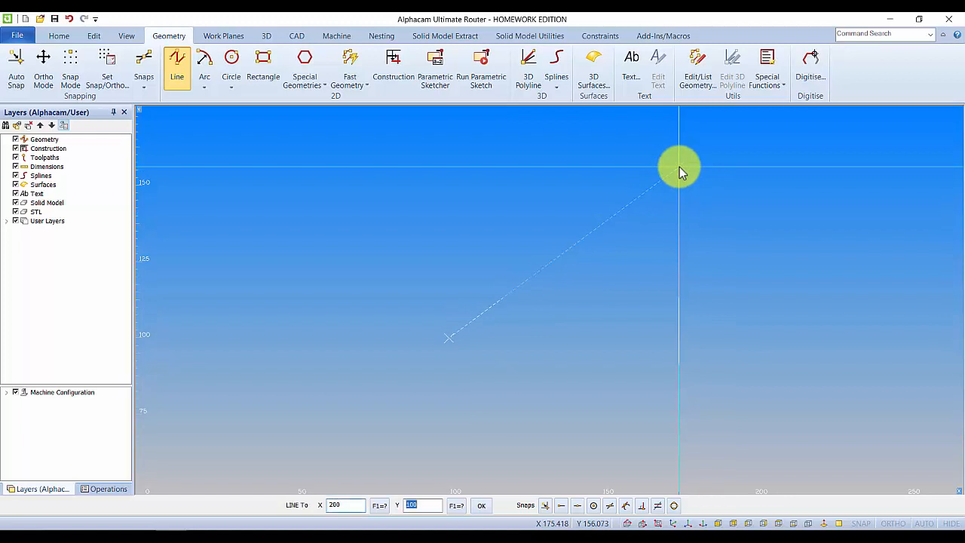
text(0)
key(Return)
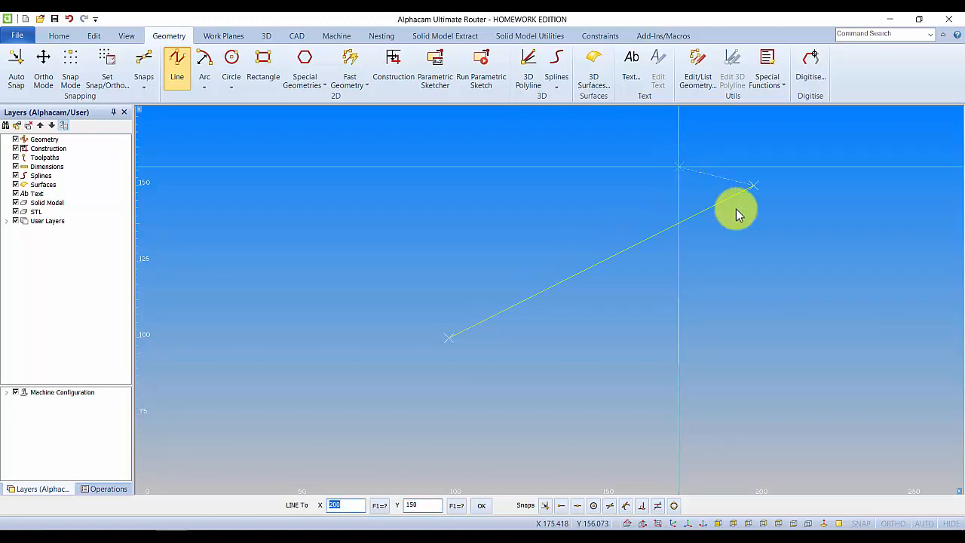
Add a vertical segment to X 200, Y 100, close the triangle back at X 100, Y 100, and end the line
middle_drag(705, 235, 489, 204)
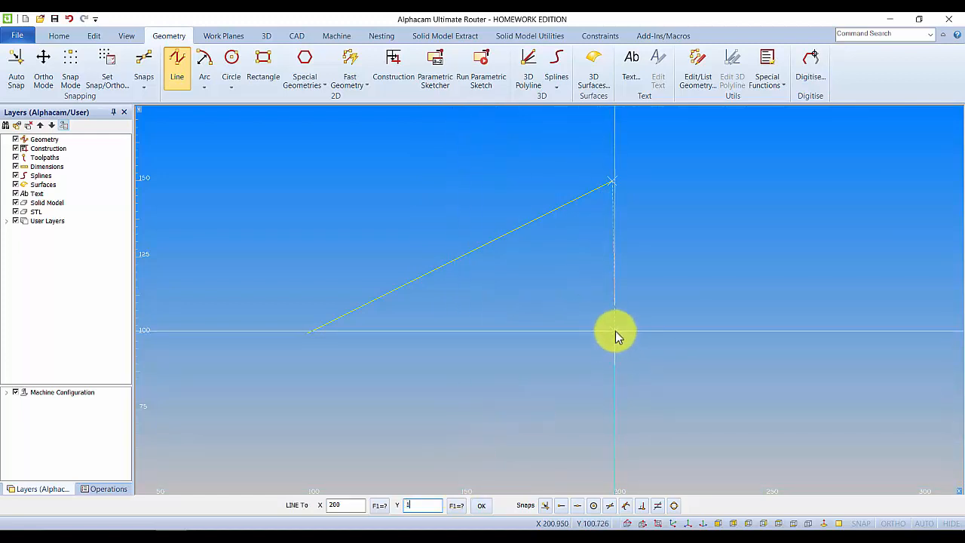
text(00)
key(Return)
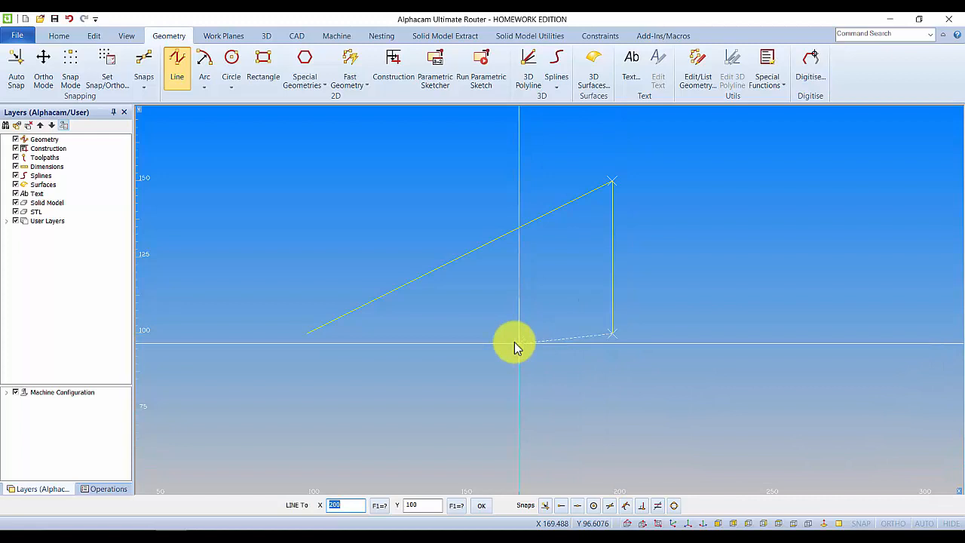
click(307, 334)
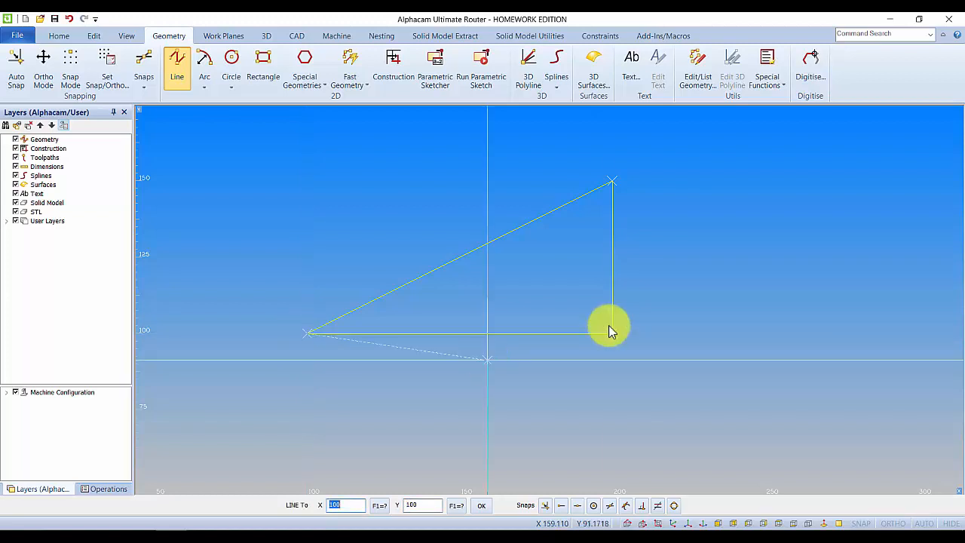
key(Escape)
Draw a Centre + Radius circle with radius 200 centred at X 100, Y 100
scroll(398, 323, down, 2)
scroll(442, 297, down, 2)
middle_drag(453, 304, 280, 203)
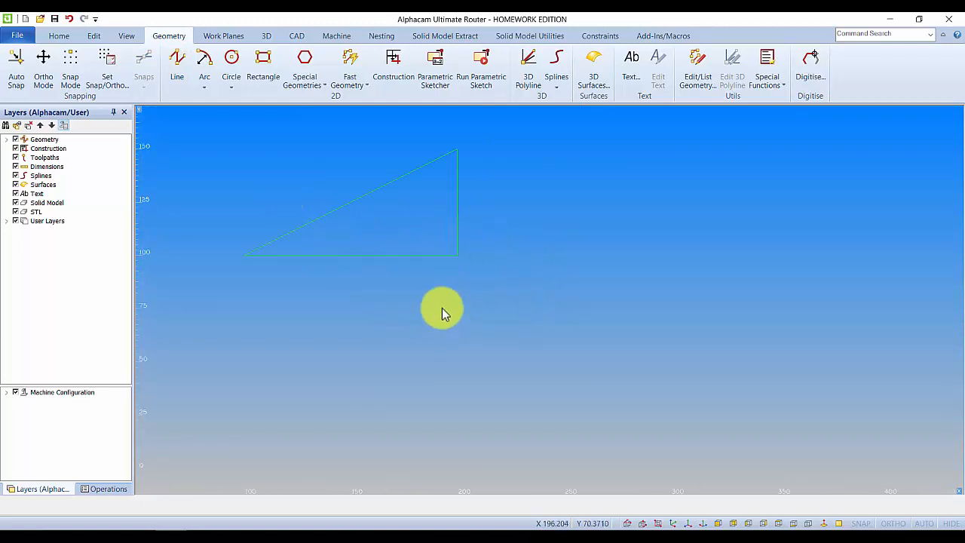
scroll(441, 237, up, 2)
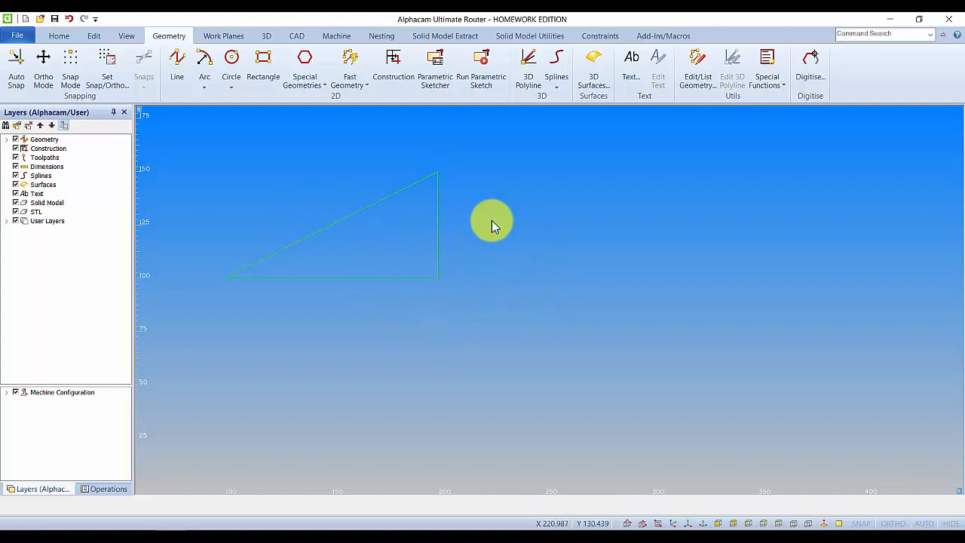
click(231, 80)
click(231, 84)
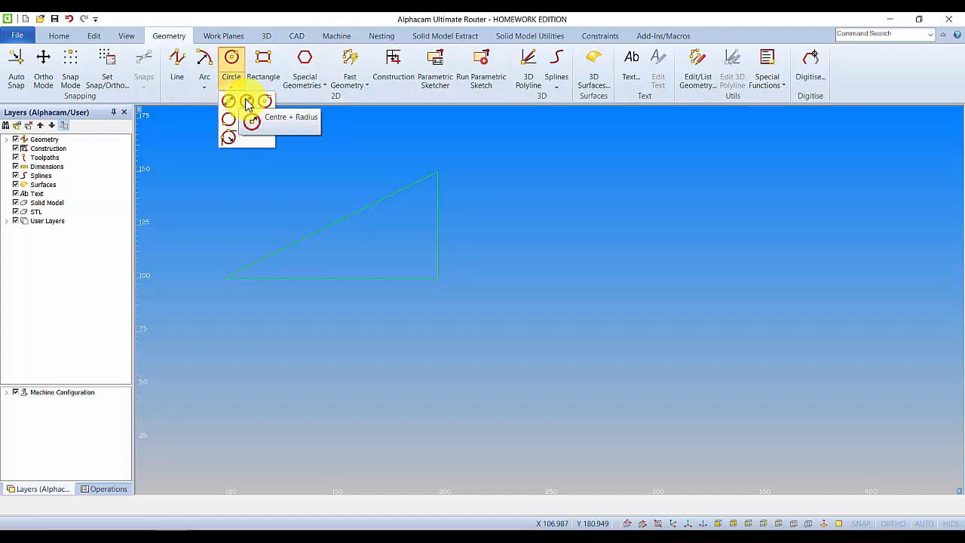
click(247, 102)
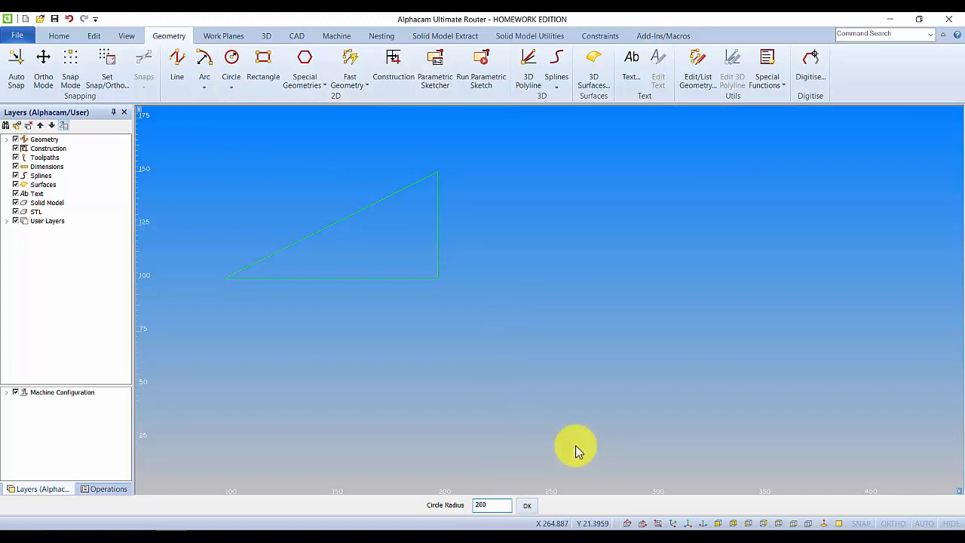
click(527, 506)
scroll(605, 375, down, 5)
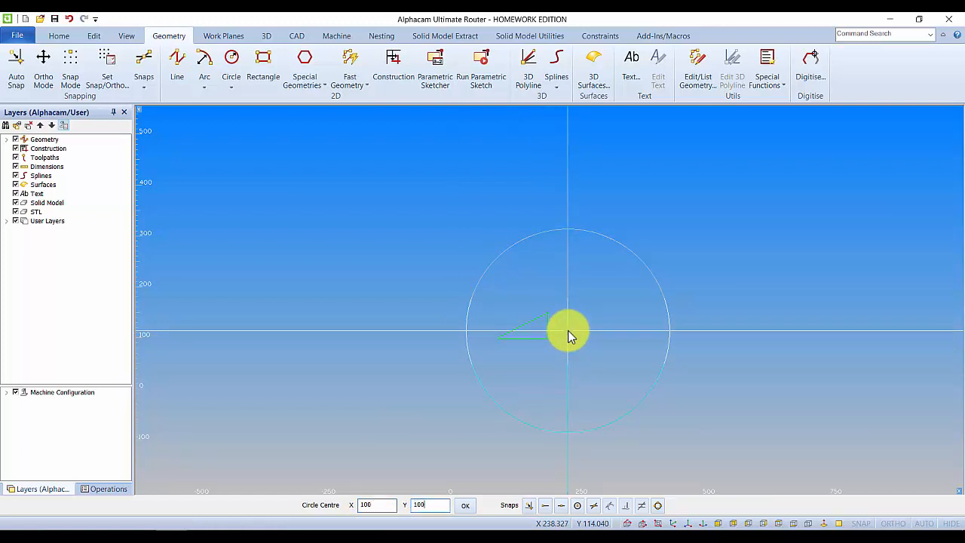
key(Return)
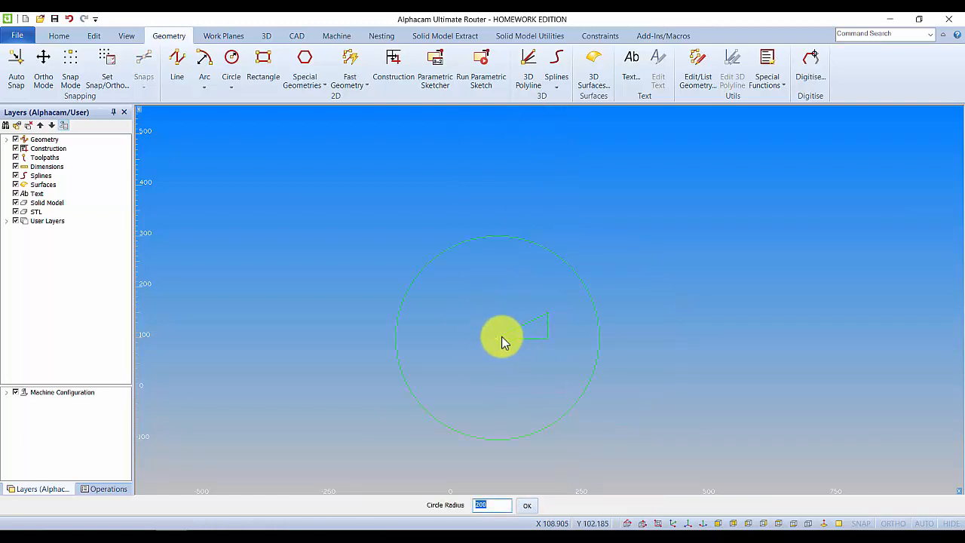
Delete the circle and the triangle from the drawing
scroll(496, 339, down, 2)
middle_drag(495, 343, 455, 296)
middle_drag(516, 350, 465, 347)
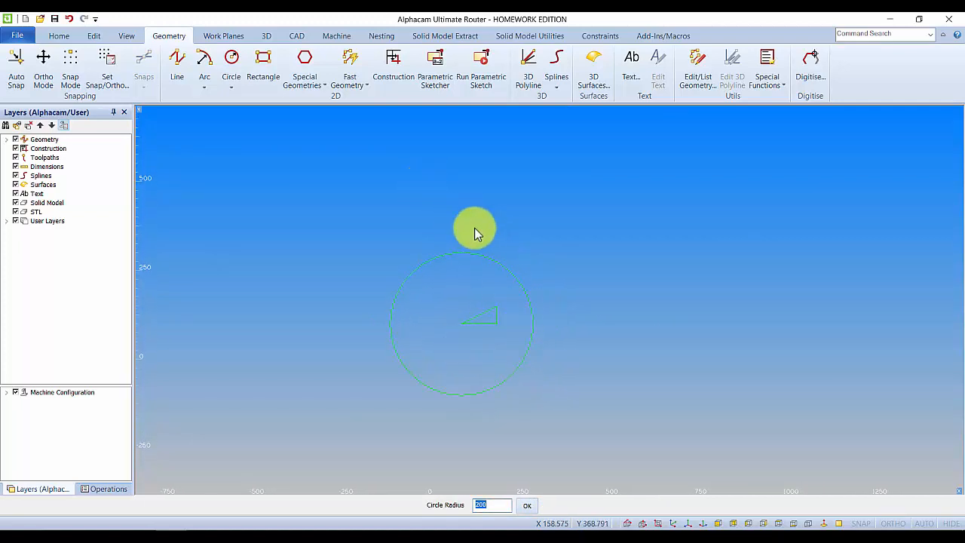
scroll(483, 307, up, 2)
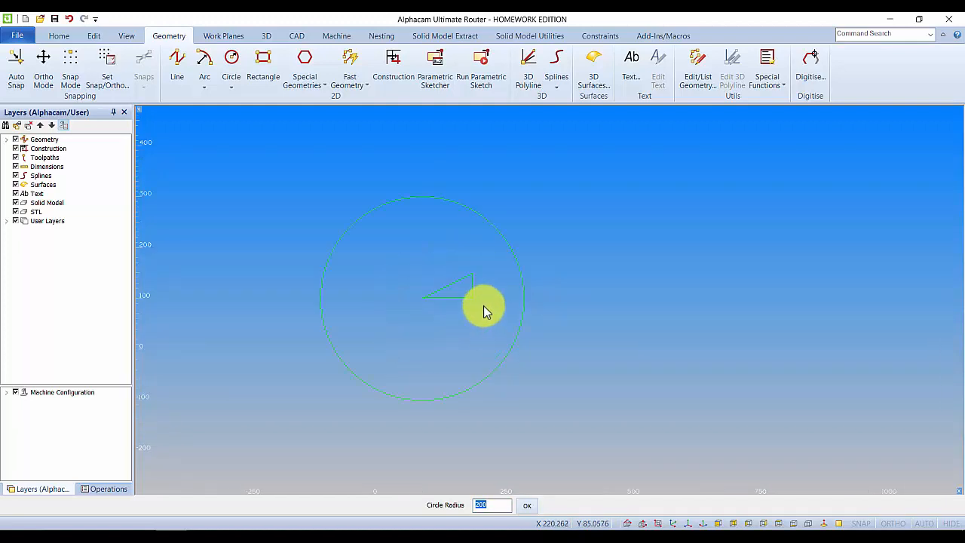
click(93, 35)
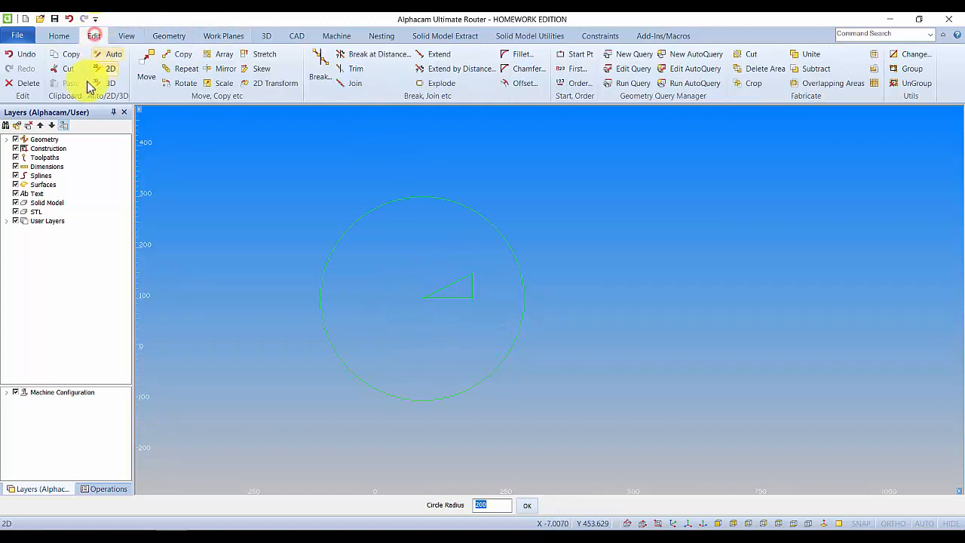
click(27, 82)
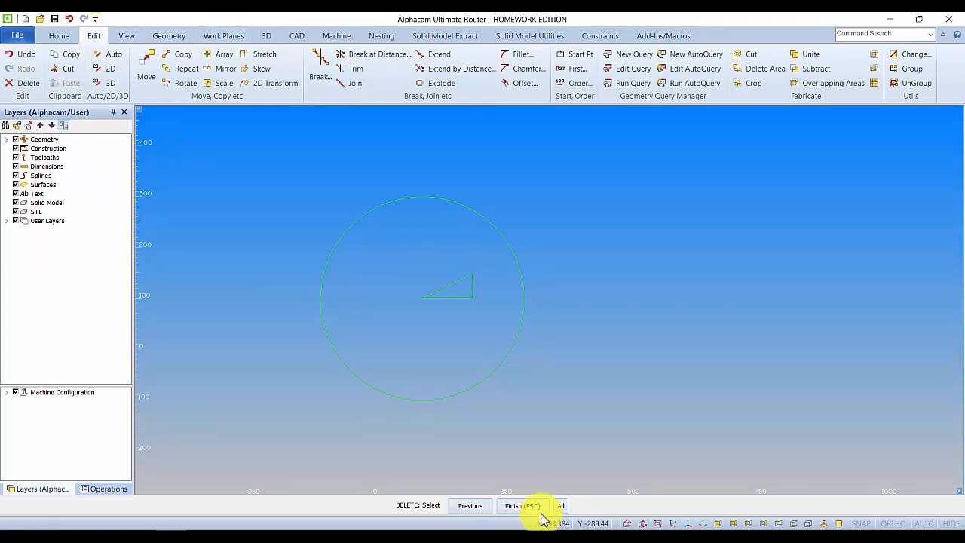
click(562, 499)
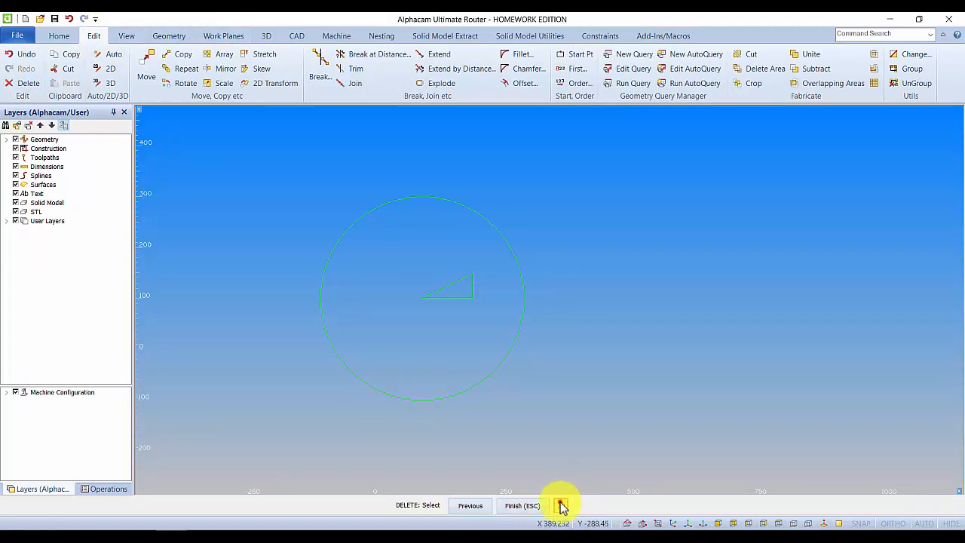
click(519, 507)
click(446, 308)
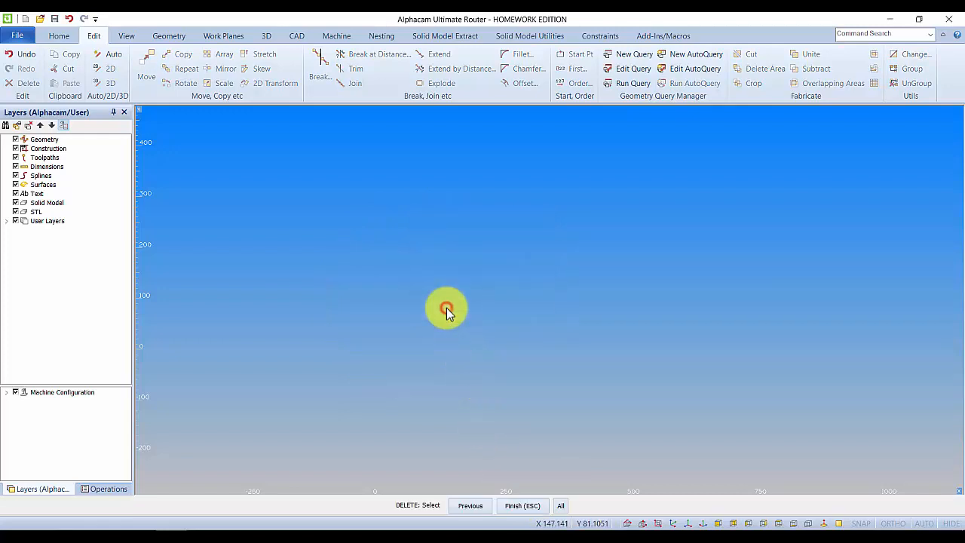
Draw a rectangle with its first corner at X 100, Y 0 and its second corner at X 200, Y 100
scroll(429, 352, up, 2)
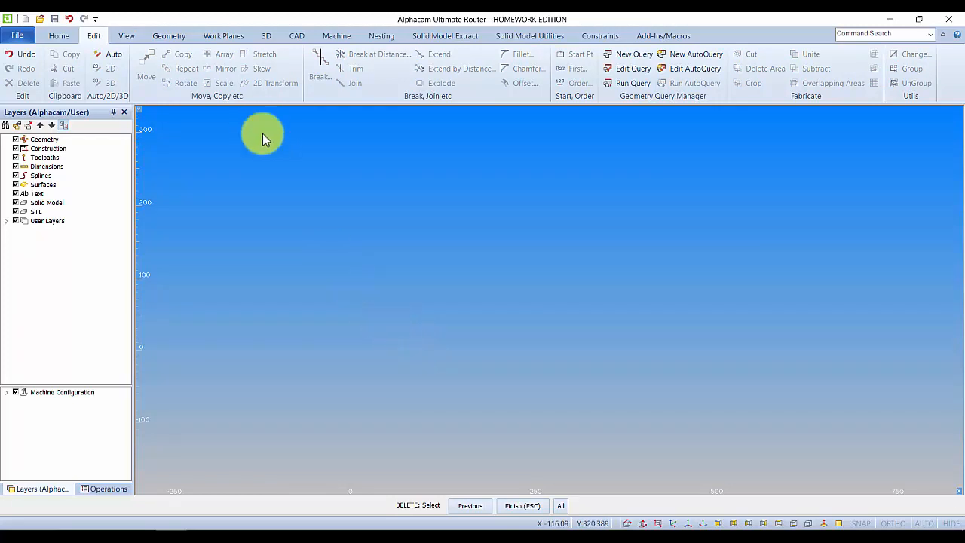
mouse_move(432, 308)
middle_down()
mouse_move(439, 329)
mouse_move(448, 293)
mouse_move(425, 310)
middle_up()
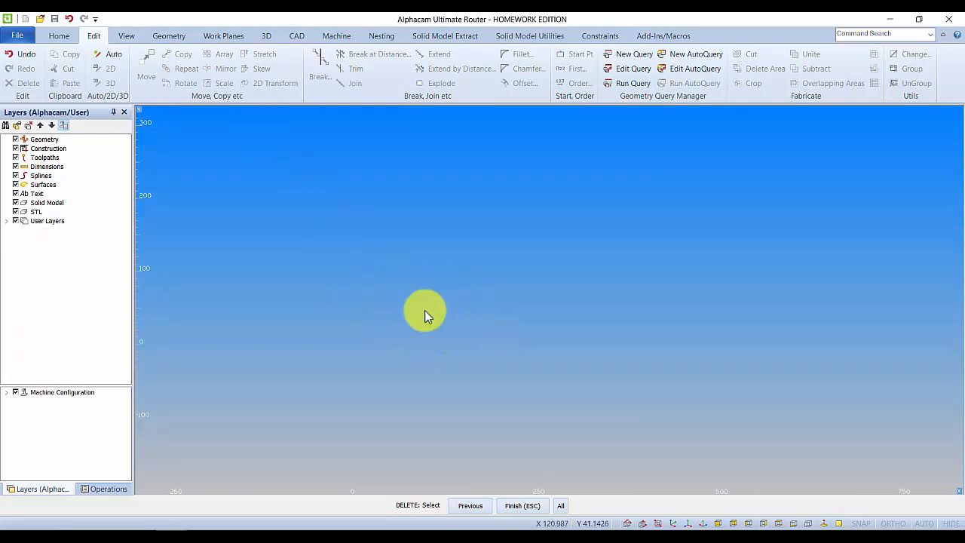
click(167, 35)
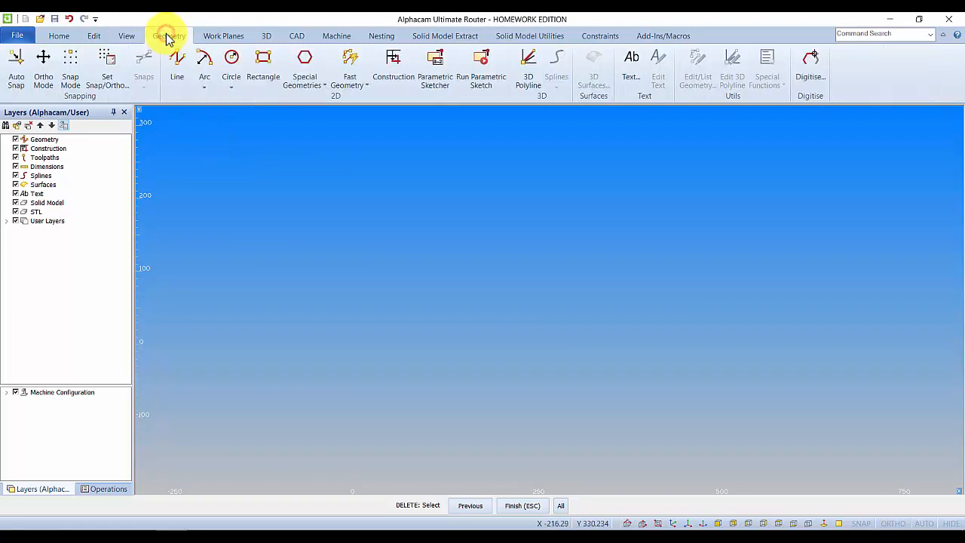
click(268, 80)
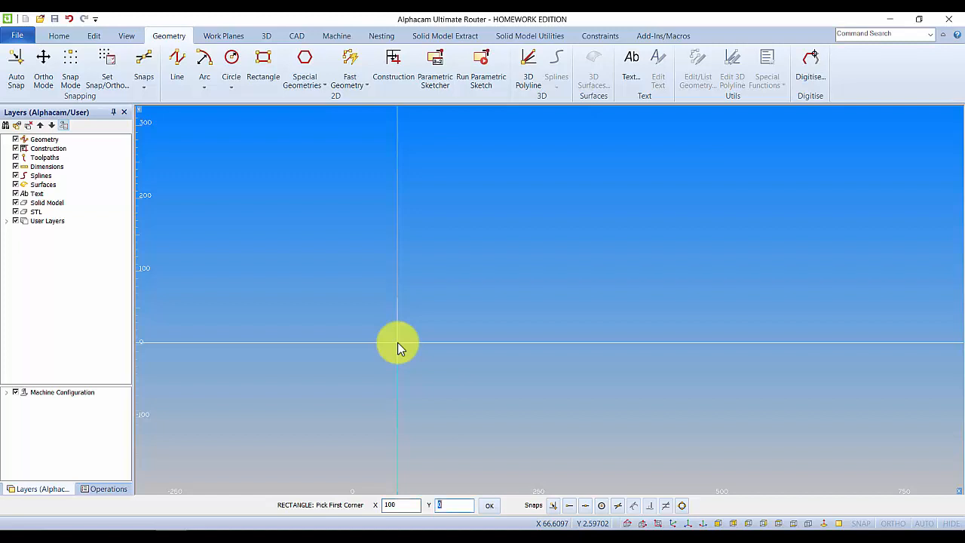
key(Return)
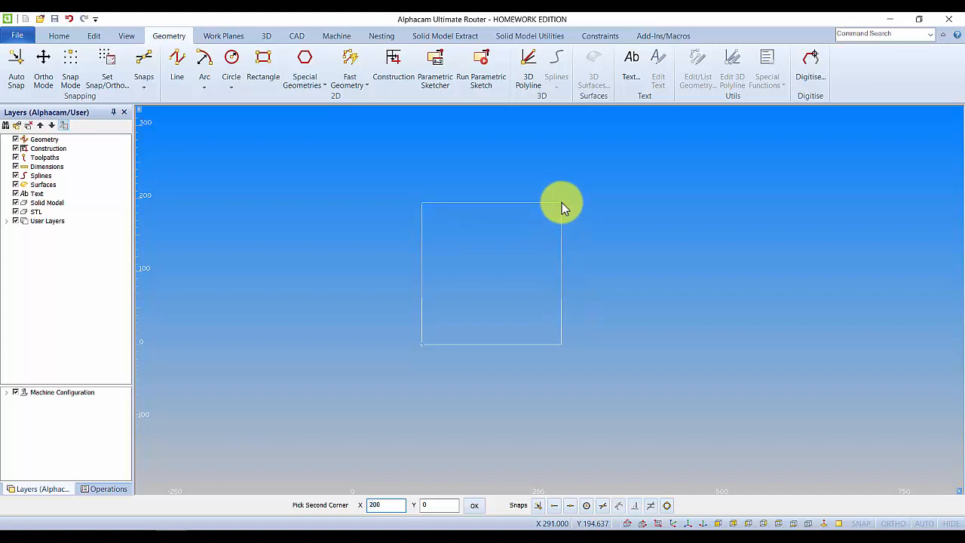
text(00)
key(Return)
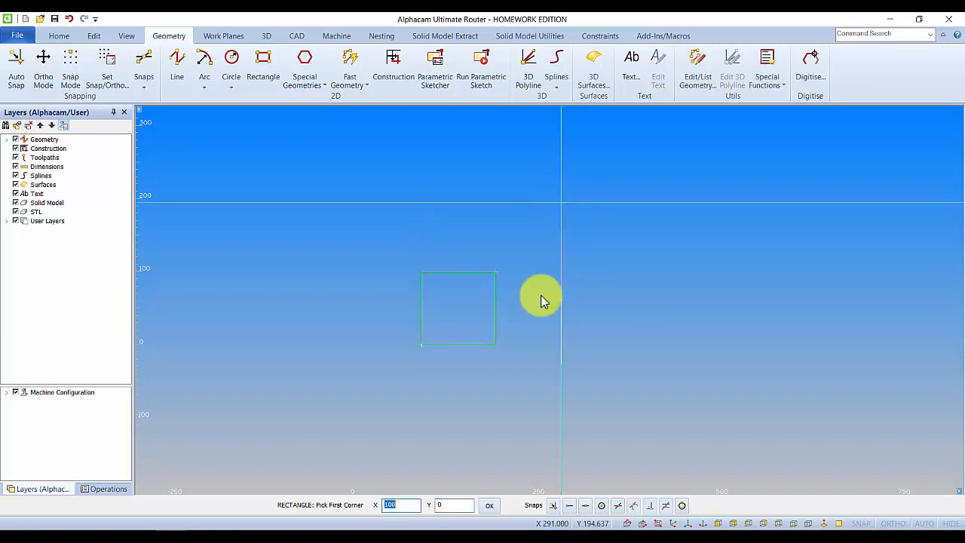
Begin a second square beside the rectangle with a line from X 250, Y 0 to X 350, Y 0
scroll(422, 325, up, 2)
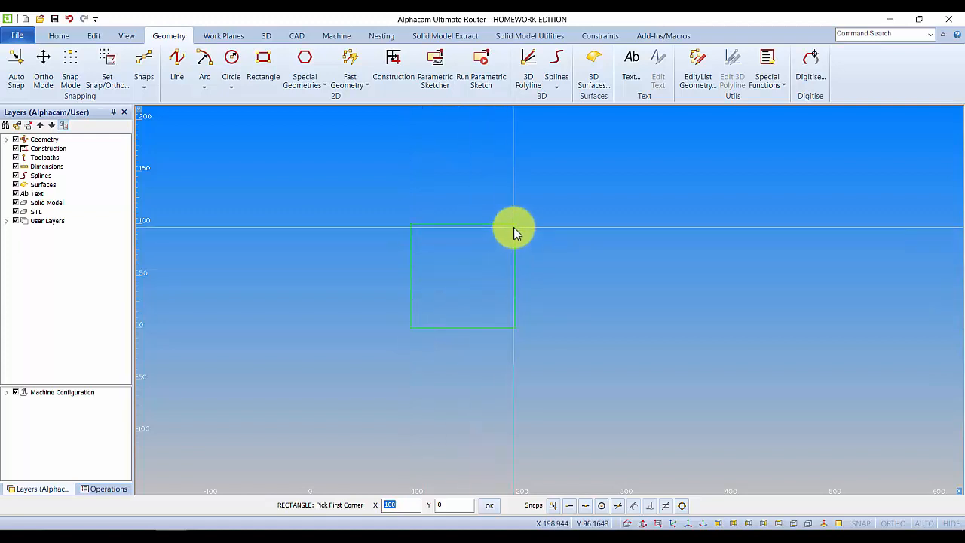
mouse_move(551, 279)
middle_down()
mouse_move(395, 298)
mouse_move(551, 279)
middle_up()
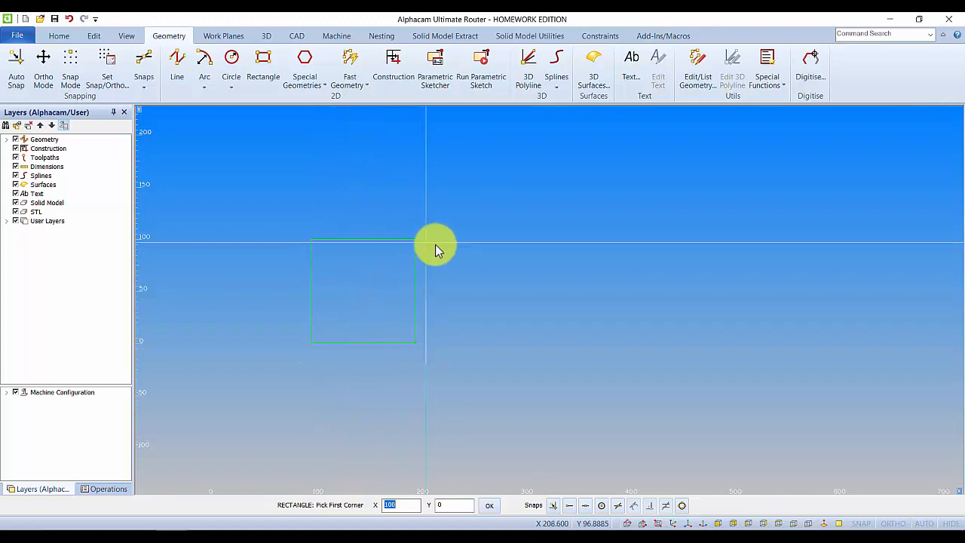
click(177, 59)
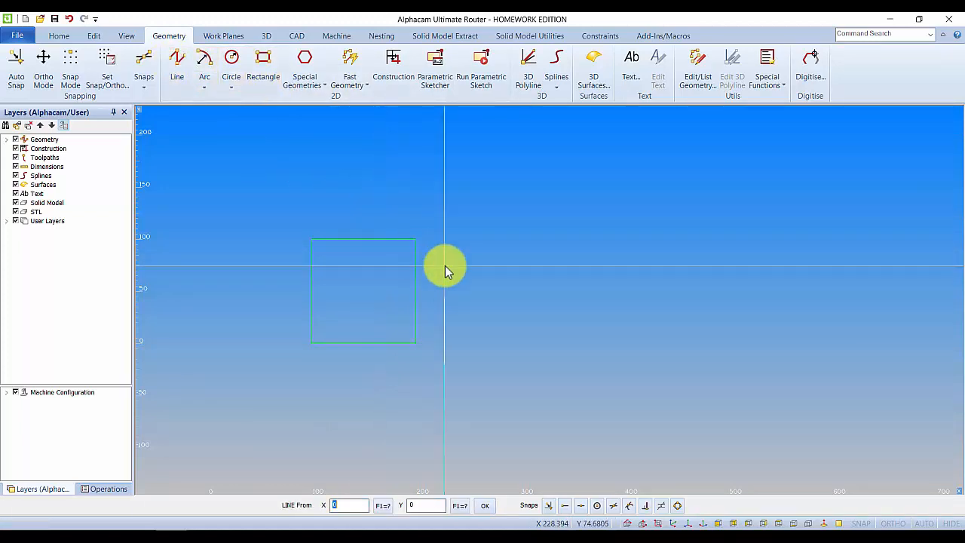
middle_drag(498, 334, 456, 313)
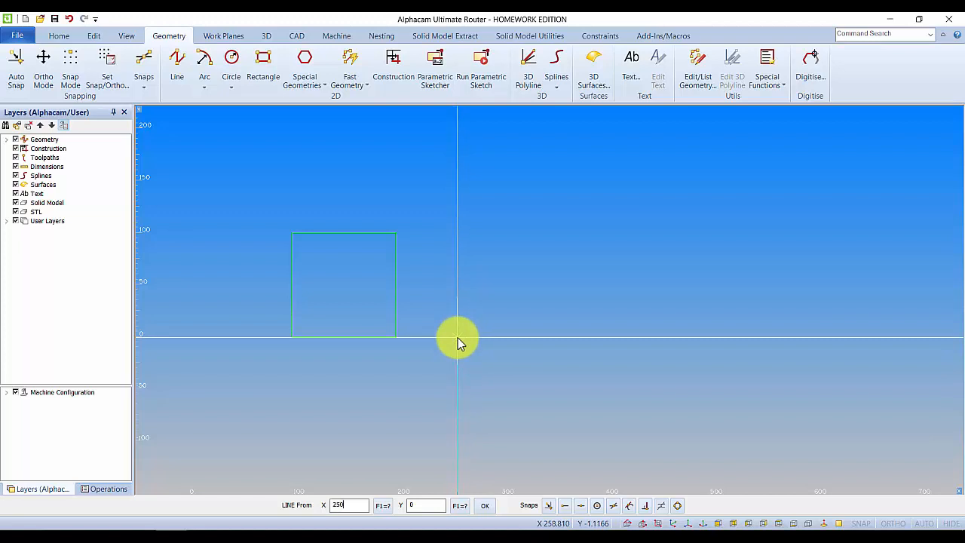
key(Return)
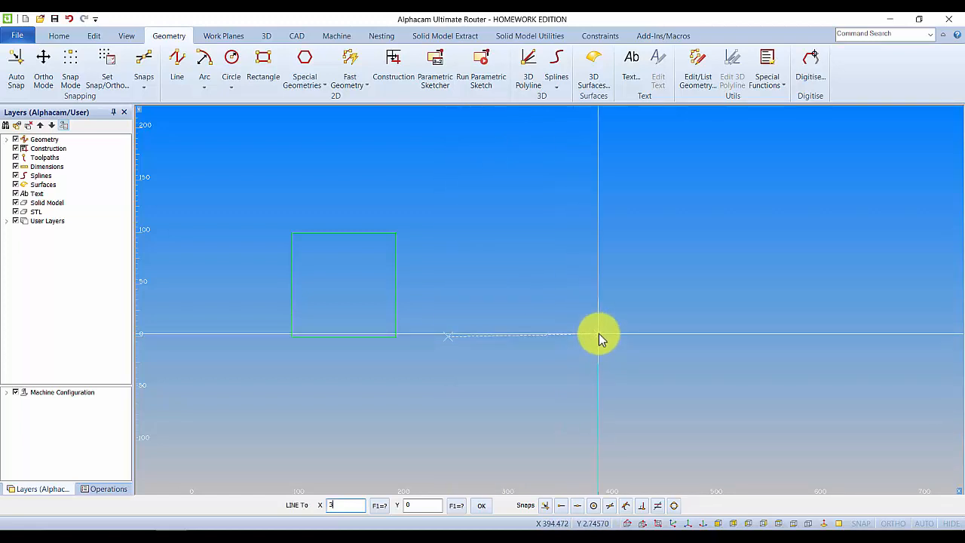
key(Return)
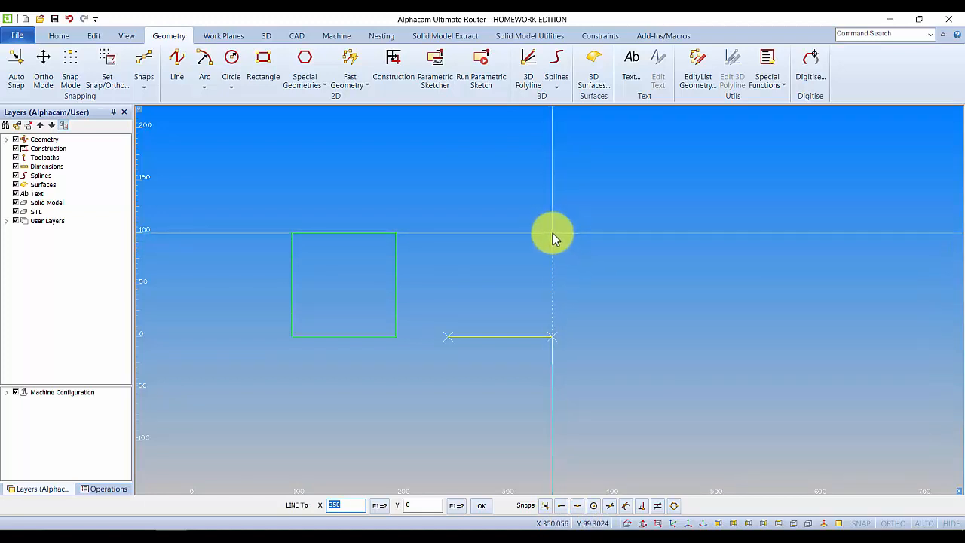
Continue the line of the second square to X 350, Y 100 and across to X 250, Y 100
text(35)
key(Return)
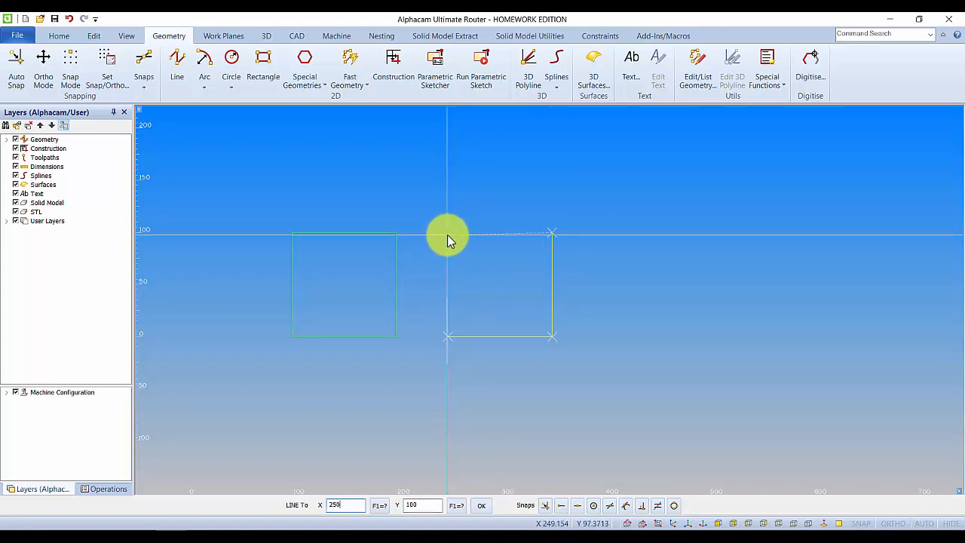
key(Return)
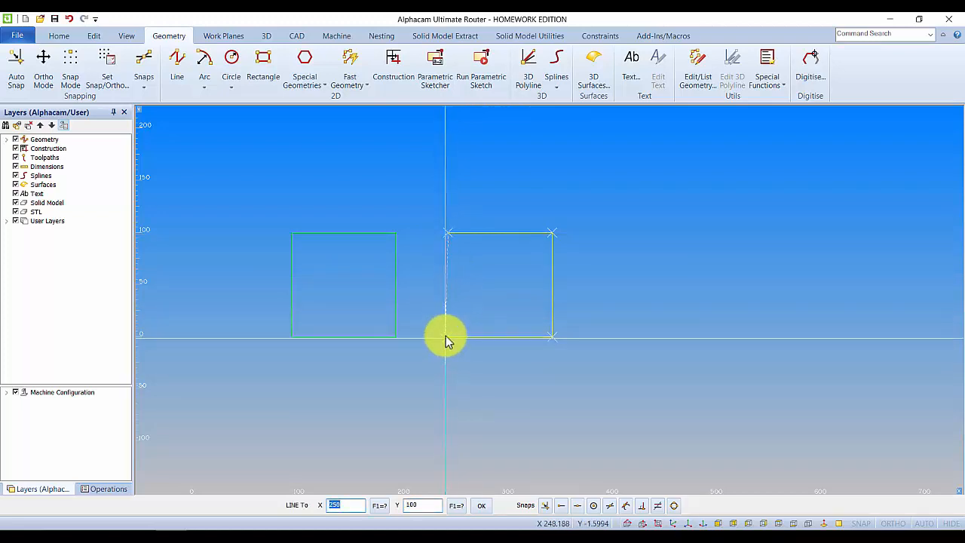
Turn on Auto Snap, close the second square at its starting corner, and end the line
click(544, 505)
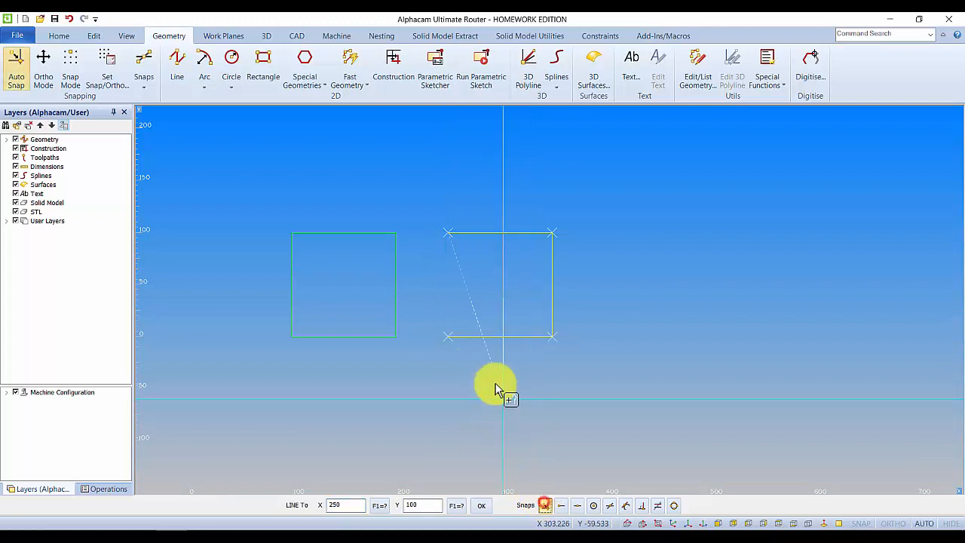
click(449, 339)
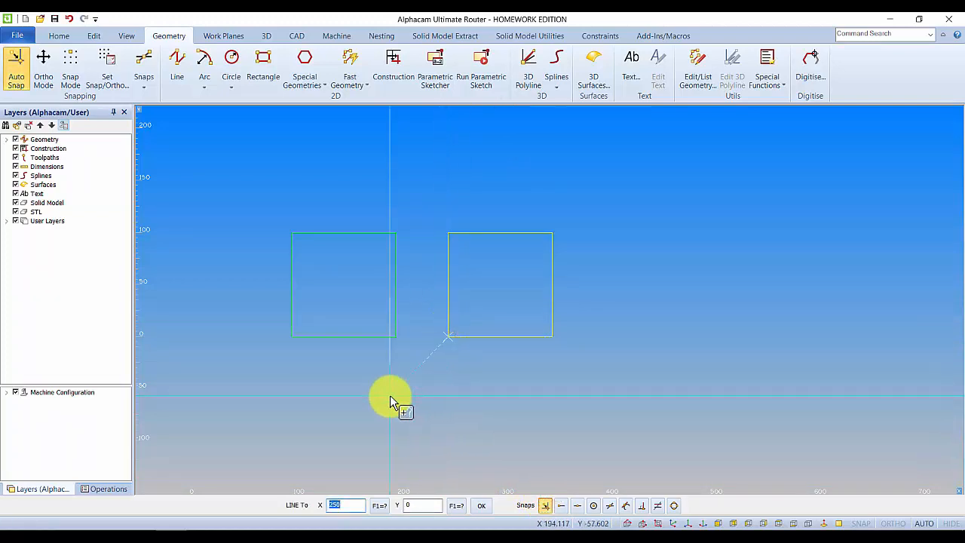
key(Escape)
middle_drag(430, 333, 449, 310)
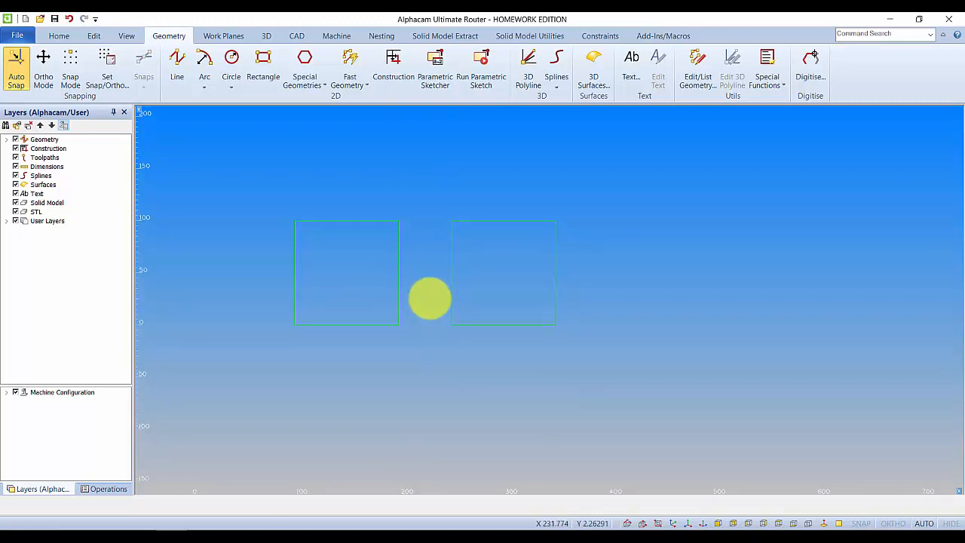
scroll(404, 285, up, 2)
scroll(403, 285, down, 1)
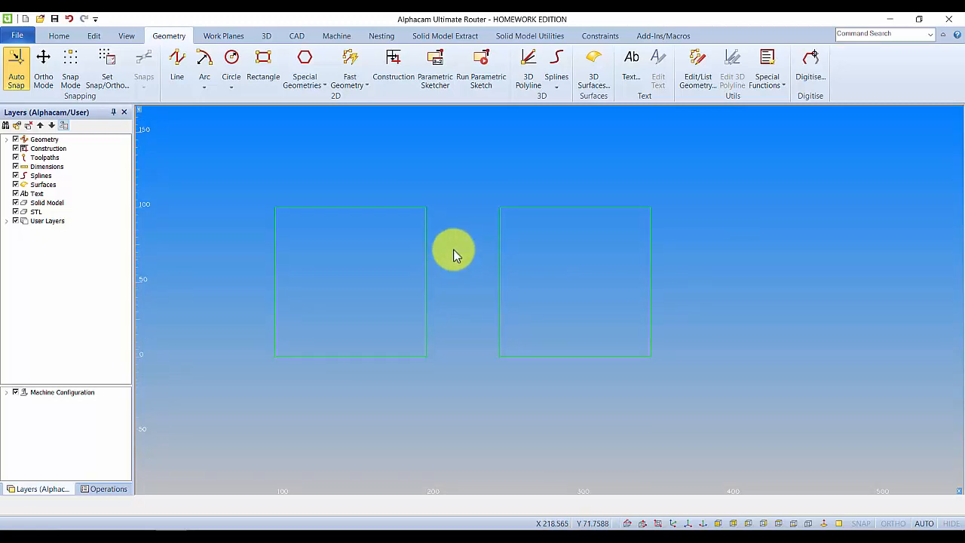
mouse_move(453, 250)
middle_down()
mouse_move(458, 267)
mouse_move(449, 255)
middle_up()
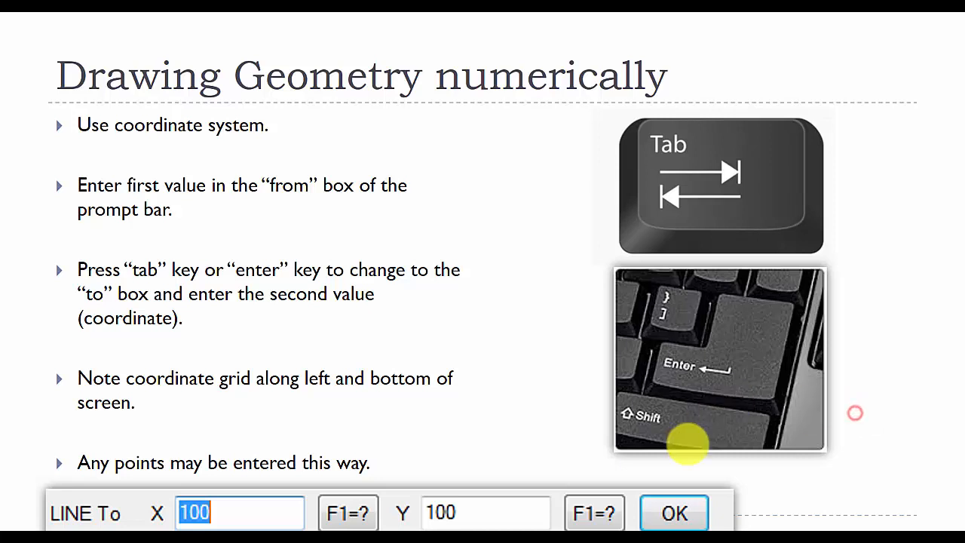
click(540, 394)
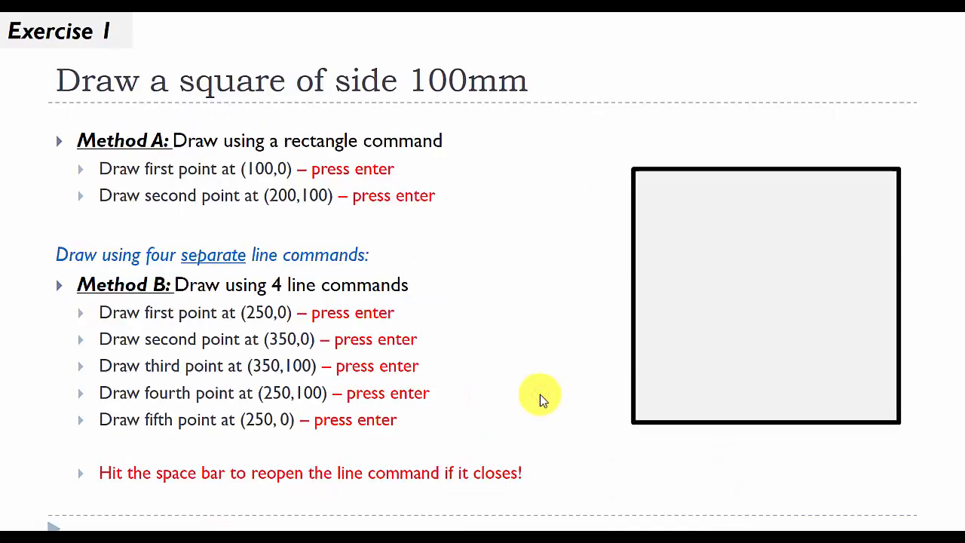
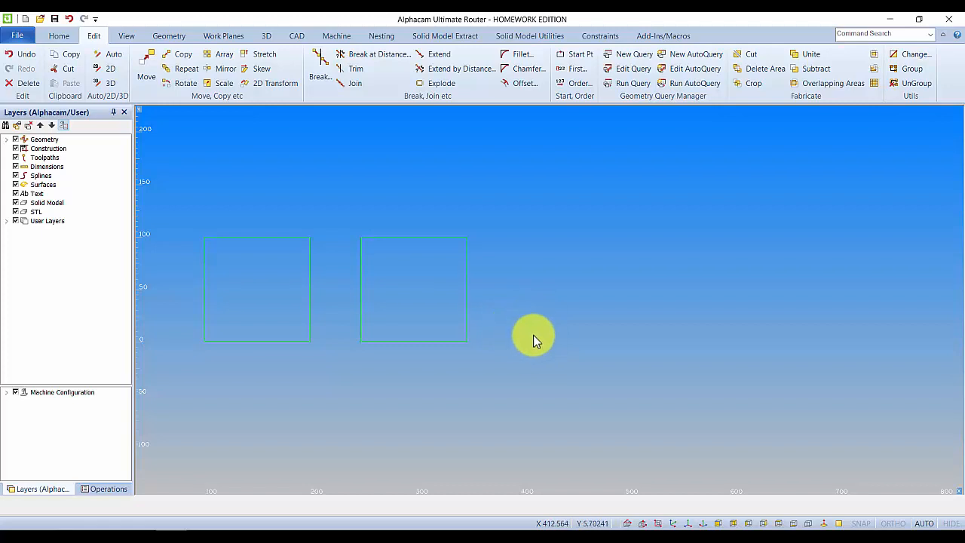
Start a new line at X 450, Y 0, beside the two squares
middle_drag(325, 257, 332, 278)
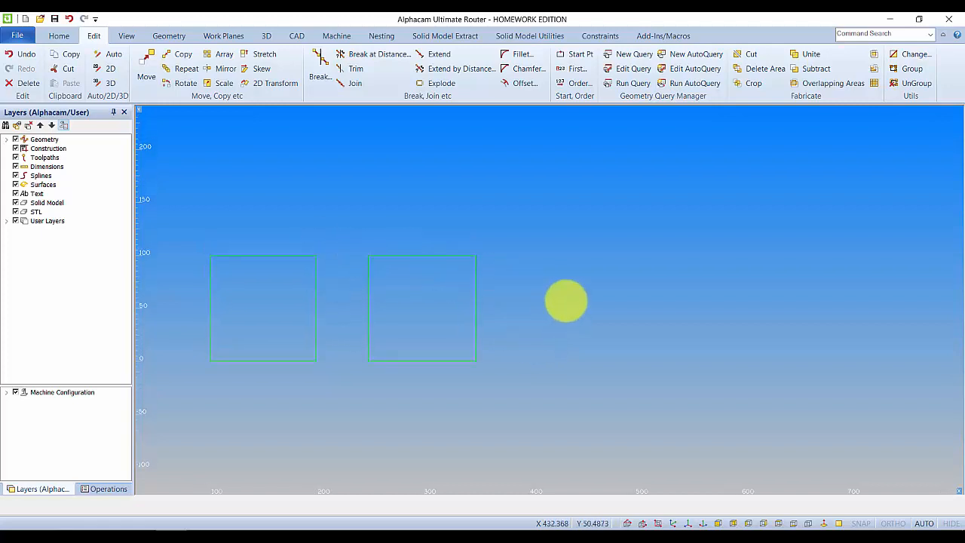
middle_drag(565, 302, 568, 300)
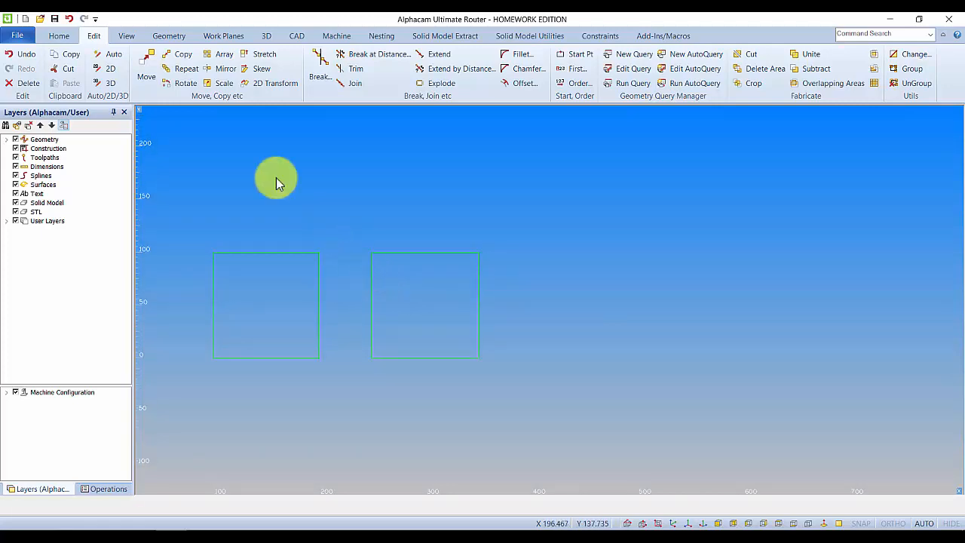
click(161, 36)
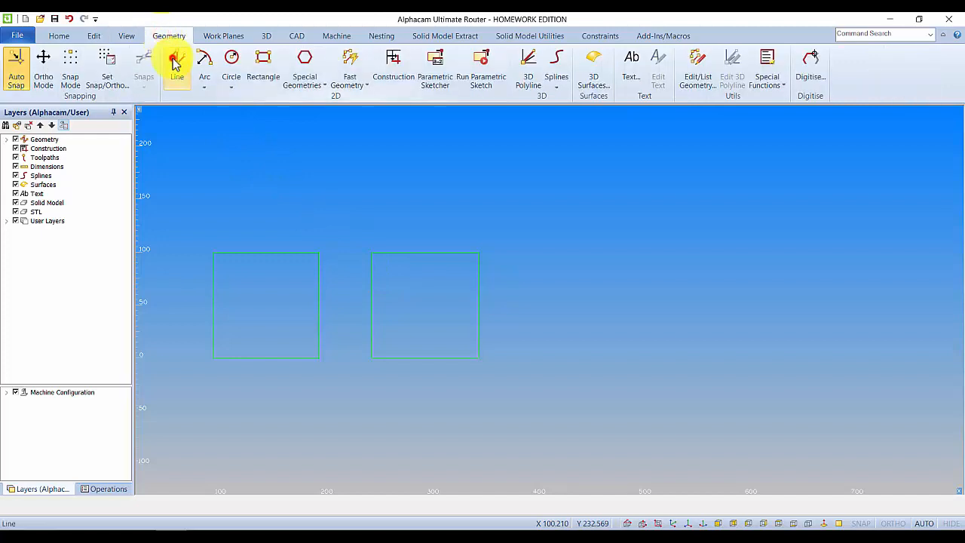
click(175, 60)
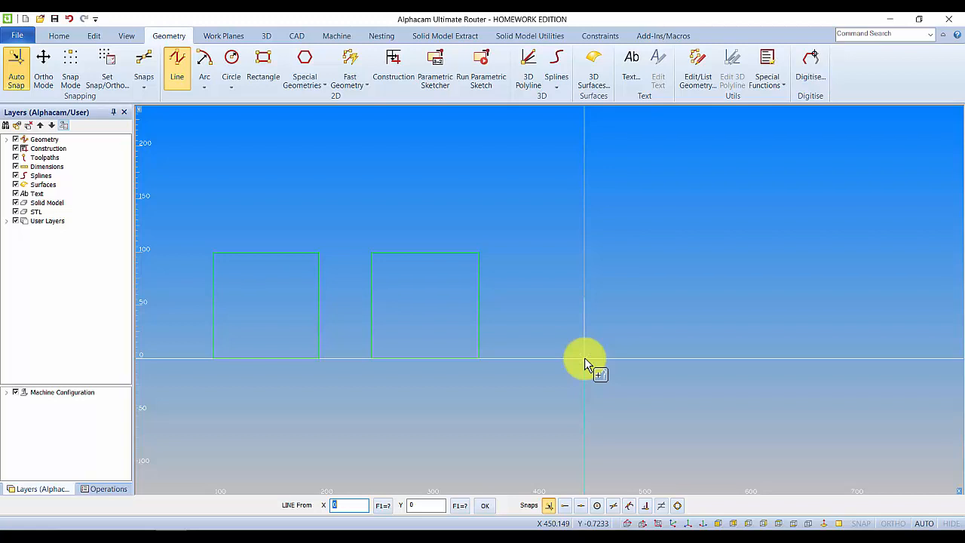
text(450)
key(Tab)
key(Return)
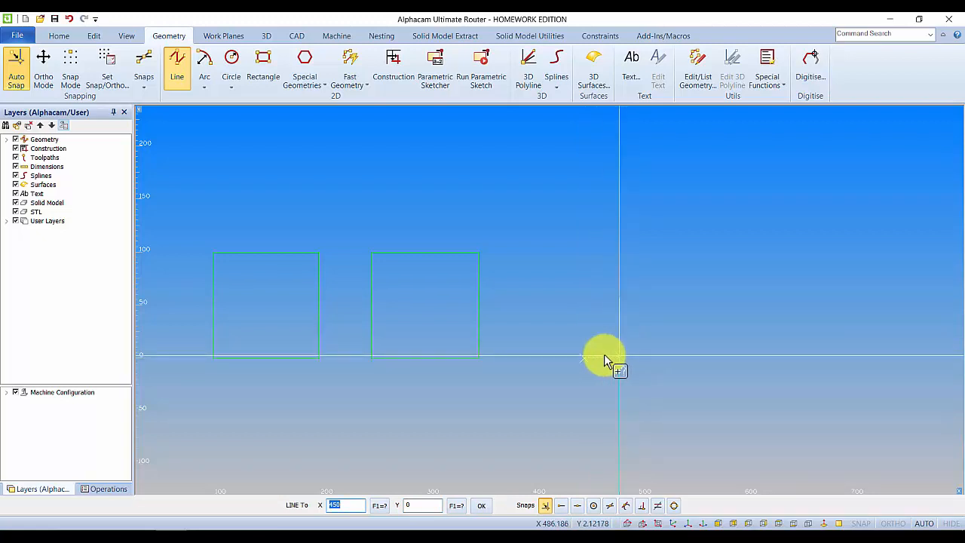
Draw the first horizontal segment of the new profile to X 479, Y 0
click(405, 368)
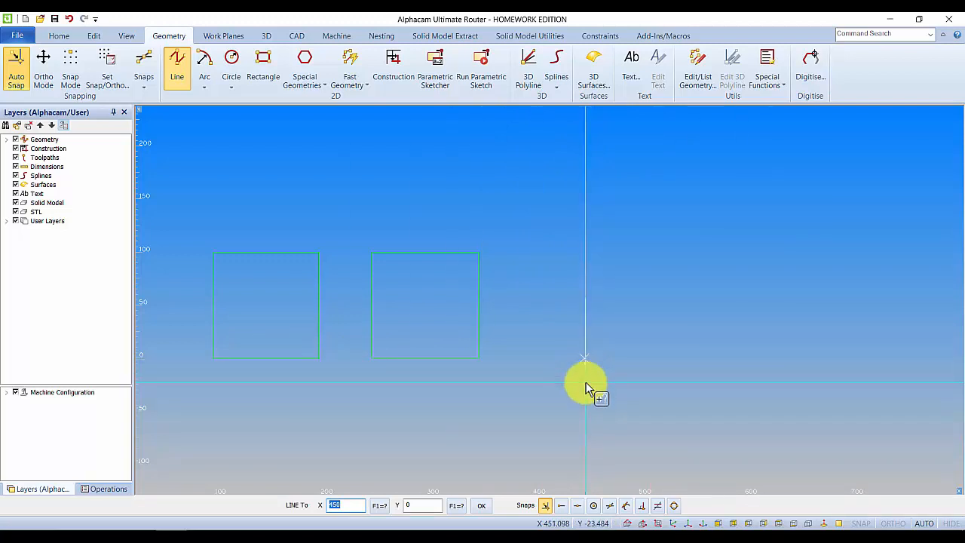
click(335, 504)
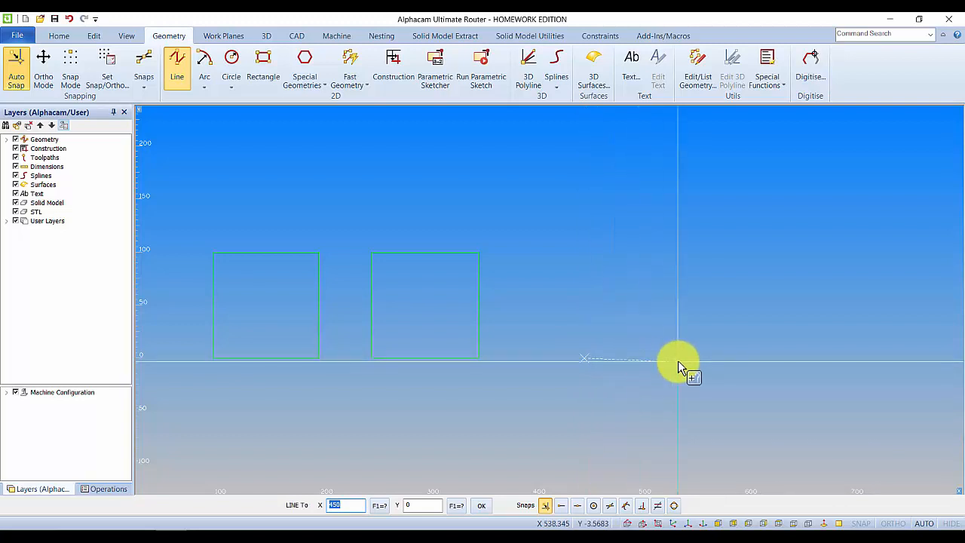
click(584, 355)
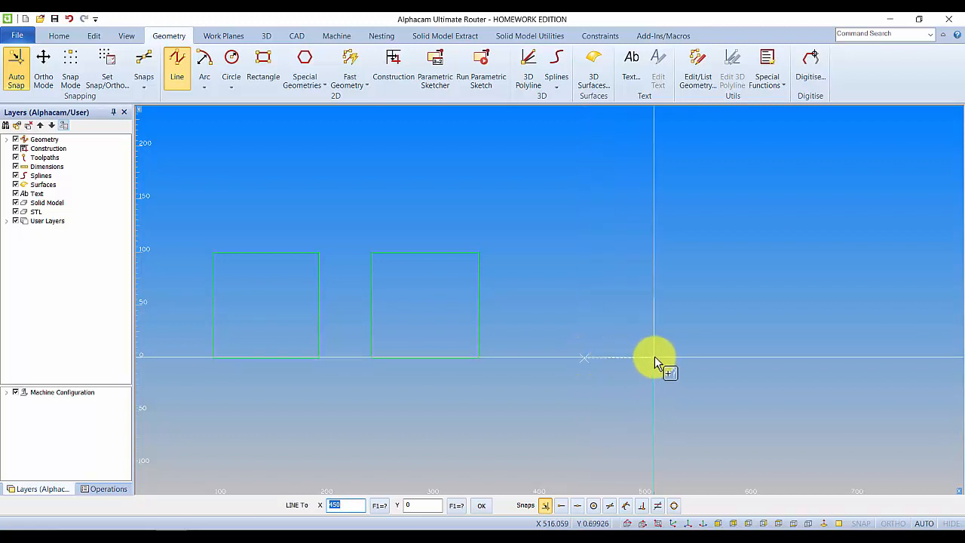
text(479)
key(Tab)
key(Return)
Add a vertical segment to the profile, up to X 479, Y 27
scroll(612, 364, down, 2)
scroll(614, 363, up, 3)
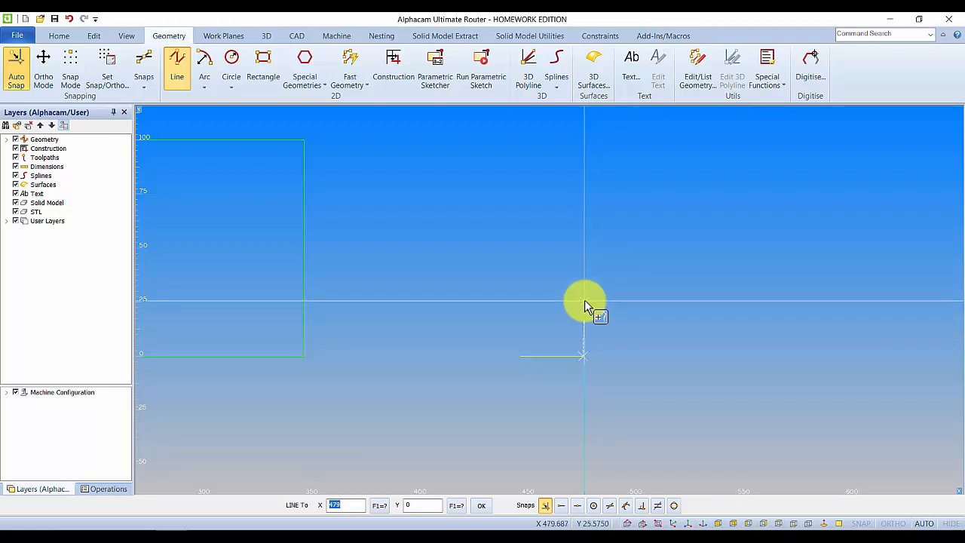
text(47)
key(Tab)
text(27)
key(Return)
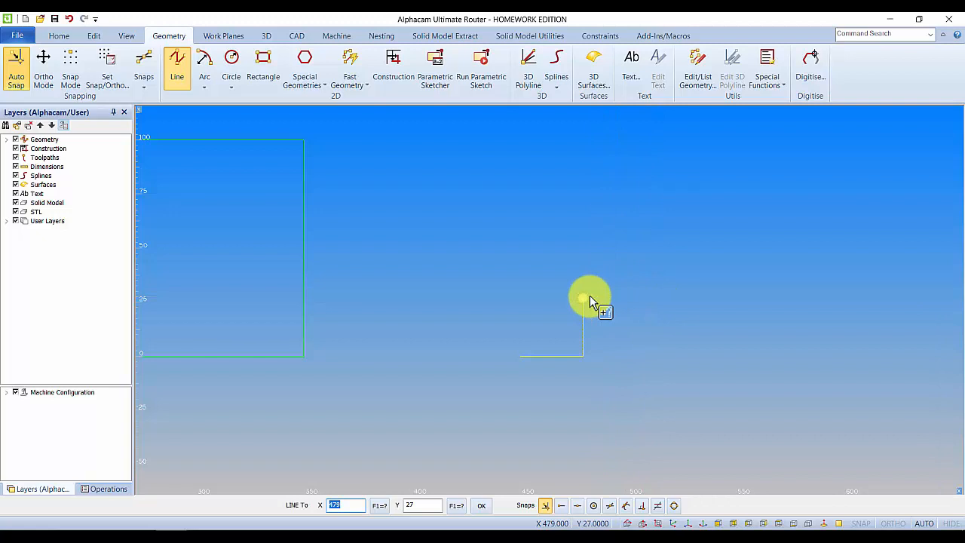
Continue the profile horizontally to X 510, Y 27 and down to X 510, Y 0
text(510)
key(Tab)
text(27)
key(Return)
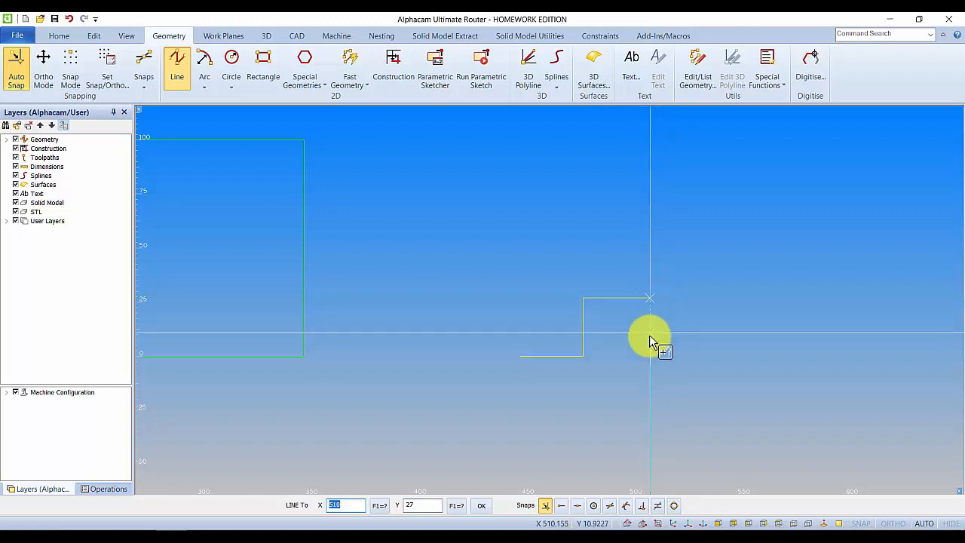
text(510)
key(Tab)
text(0)
key(Return)
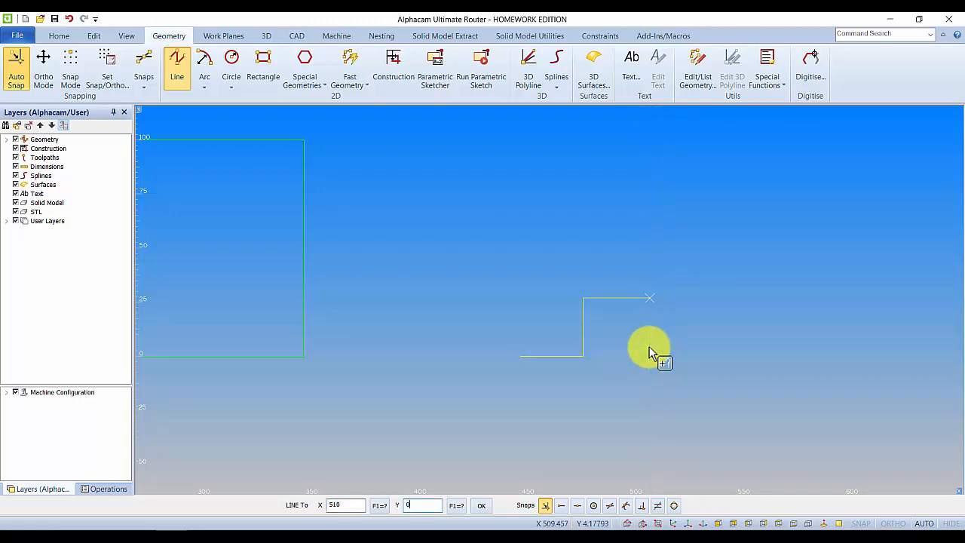
Extend the profile along the base to X 554, Y 0 and up to X 554, Y 50
text(554)
key(Tab)
text(0)
key(Return)
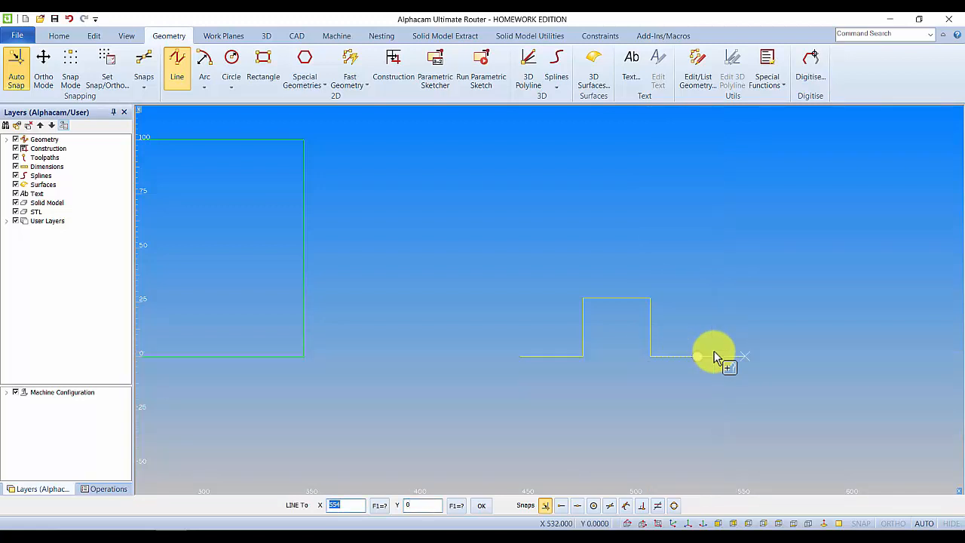
text(554)
key(Tab)
text(50)
key(Return)
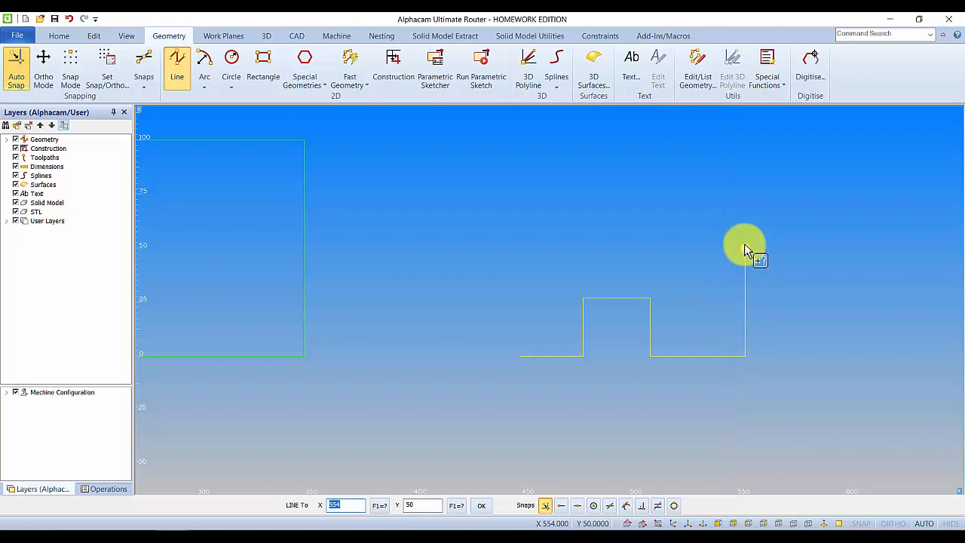
Extend the profile horizontally to X 591, Y 50 and up to X 591, Y 80
text(591)
key(Tab)
text(50)
key(Return)
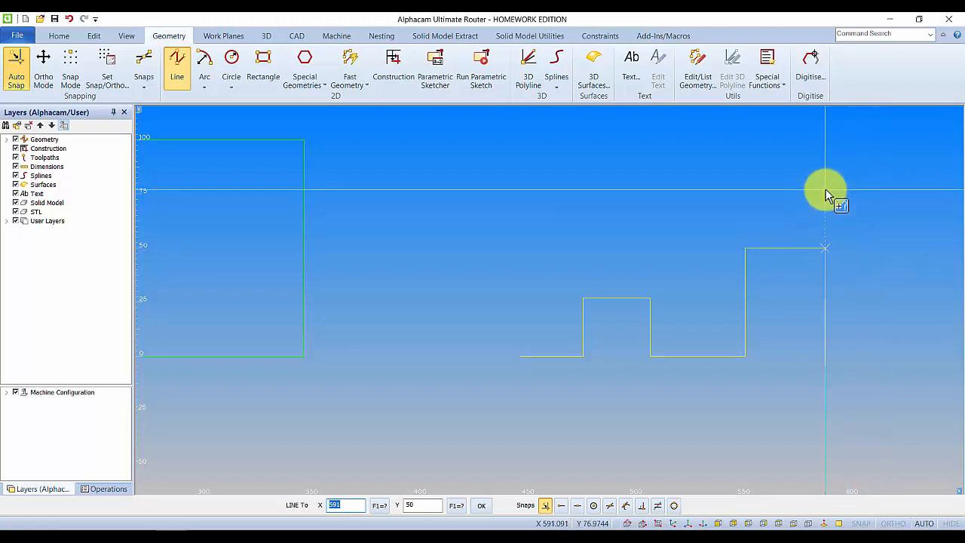
text(591)
key(Tab)
text(80)
key(Return)
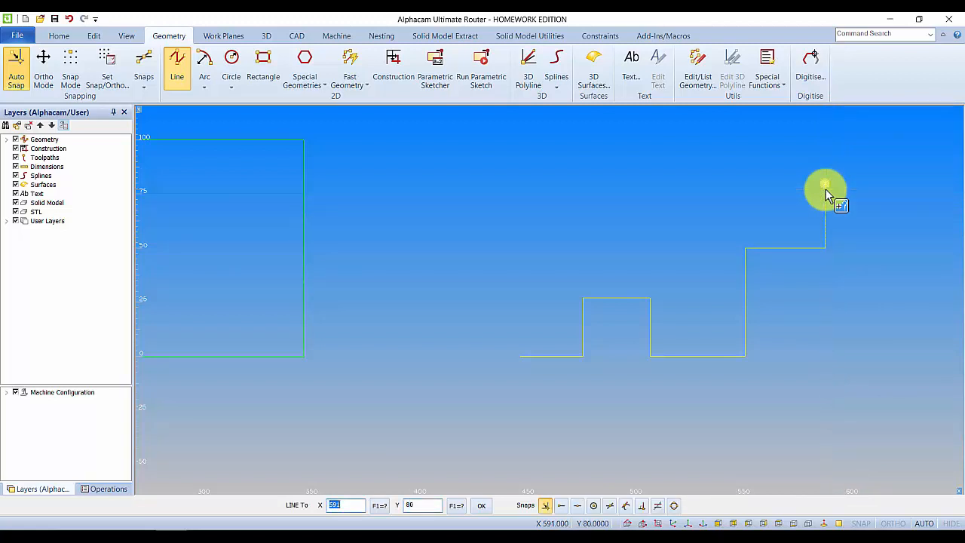
Continue the profile back to X 531, Y 80 and down to X 531, Y 45
text(531)
key(Tab)
key(Return)
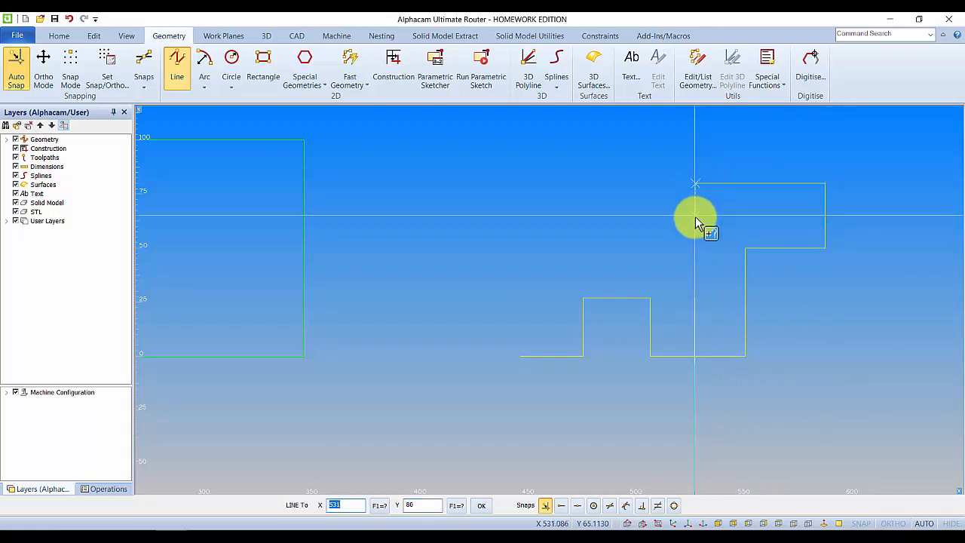
text(531)
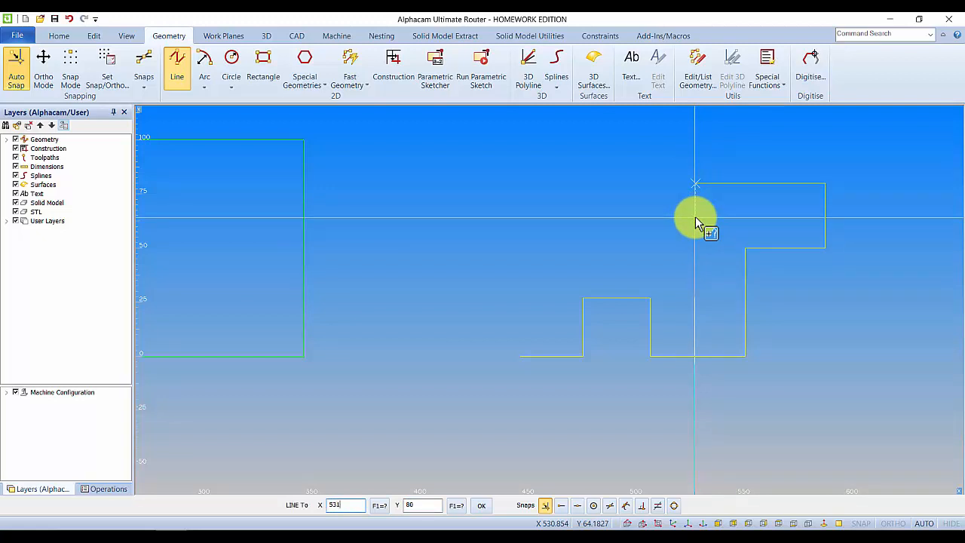
key(Tab)
text(45)
key(Return)
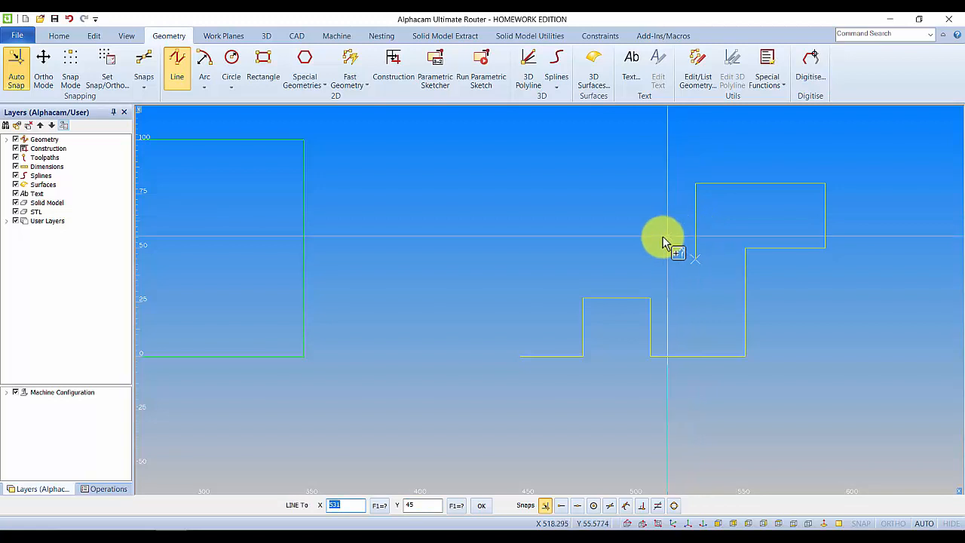
Add the profile segments to X 498, Y 45 and up to X 498, Y 80
text(498)
key(Tab)
key(Return)
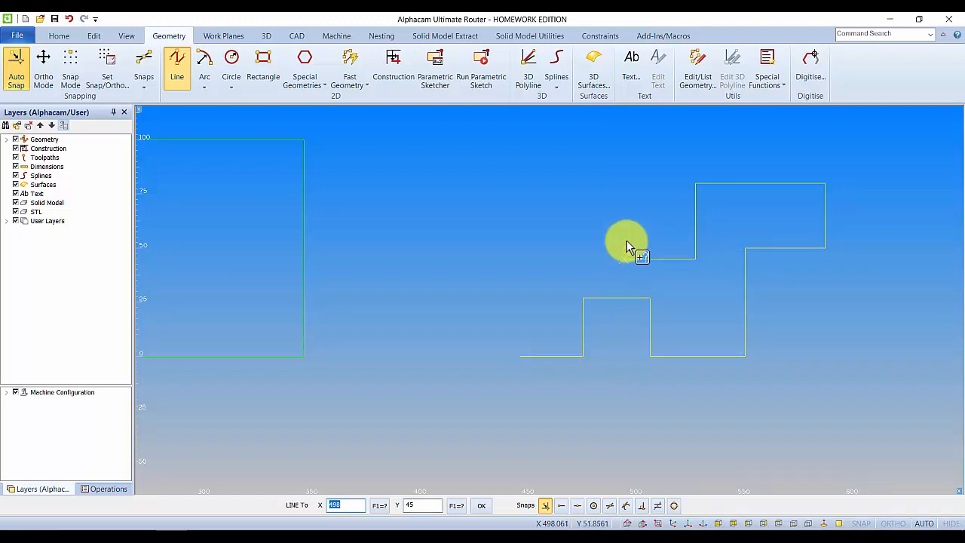
text(498)
key(Tab)
text(80)
key(Return)
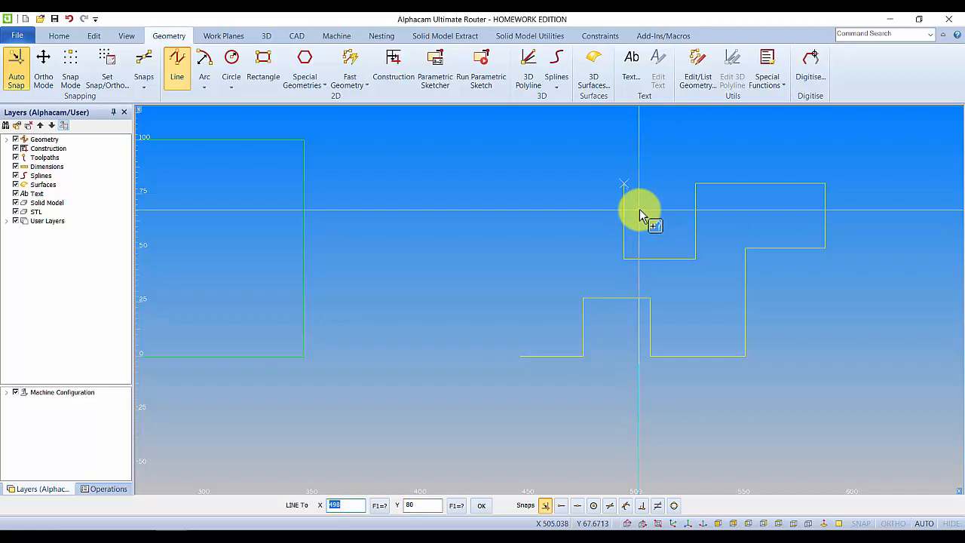
Draw the profile's upper edge to X 450, Y 80 and close the outline at X 450, Y 0
text(450)
key(Tab)
text(80)
key(Return)
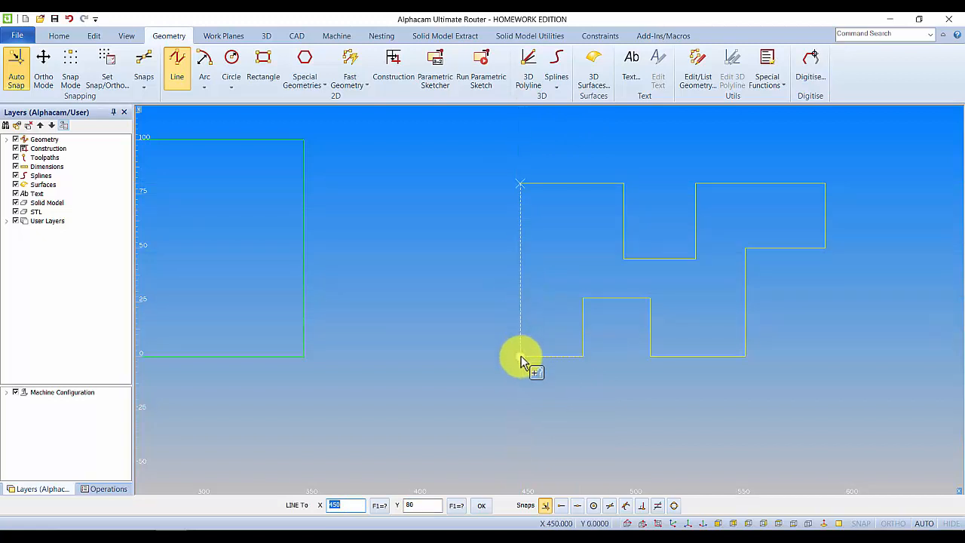
text(450)
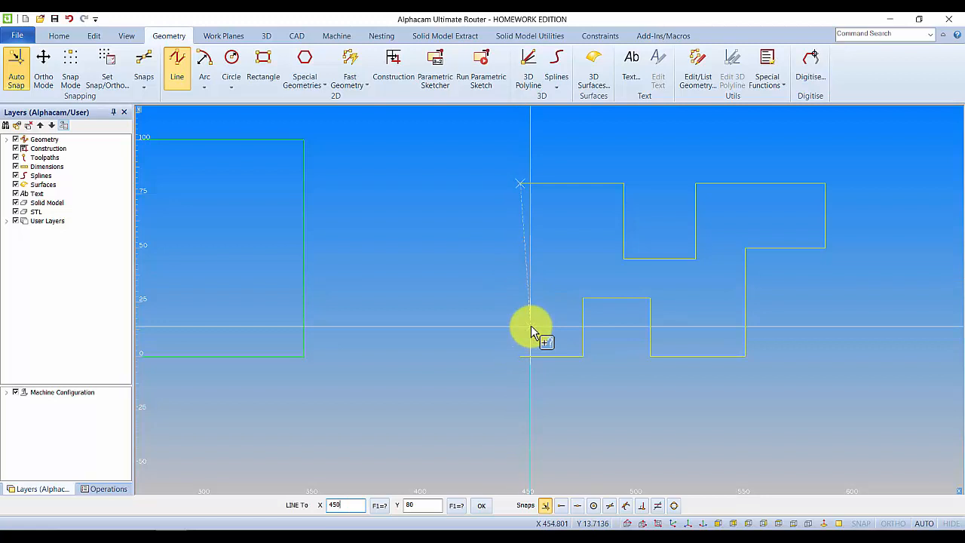
key(Tab)
text(0)
key(Return)
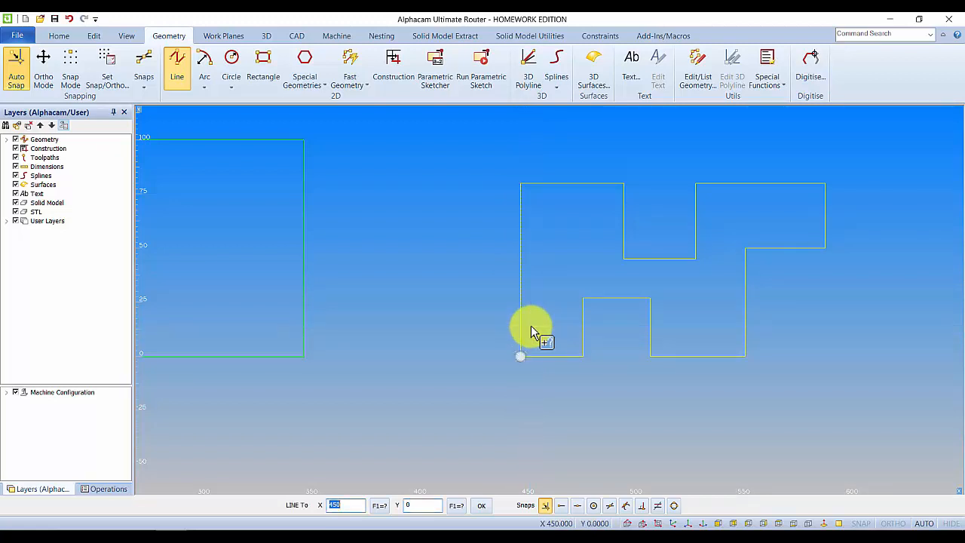
key(Escape)
Examine the finished stepped profile alongside the two squares
middle_drag(589, 310, 553, 310)
scroll(602, 273, down, 2)
middle_drag(563, 276, 516, 279)
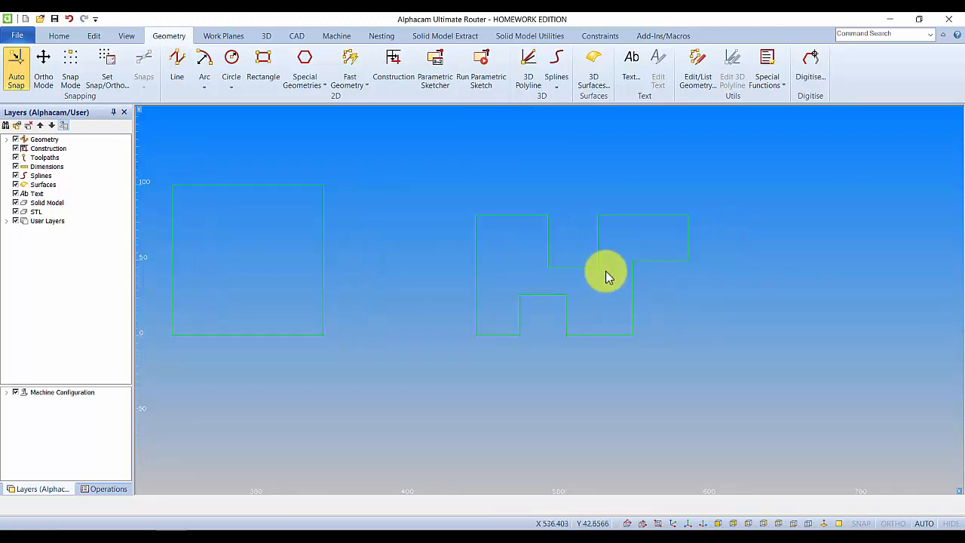
middle_drag(596, 271, 580, 256)
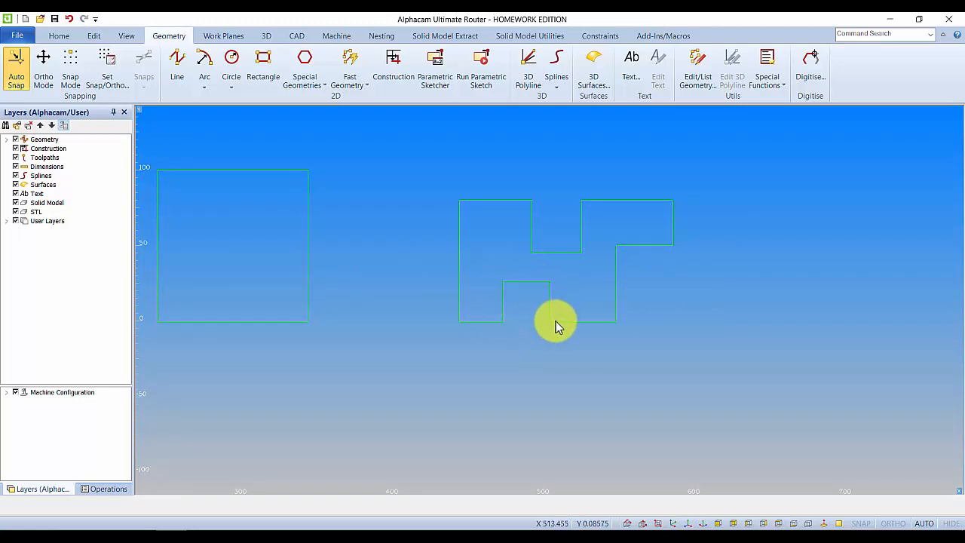
scroll(545, 269, down, 3)
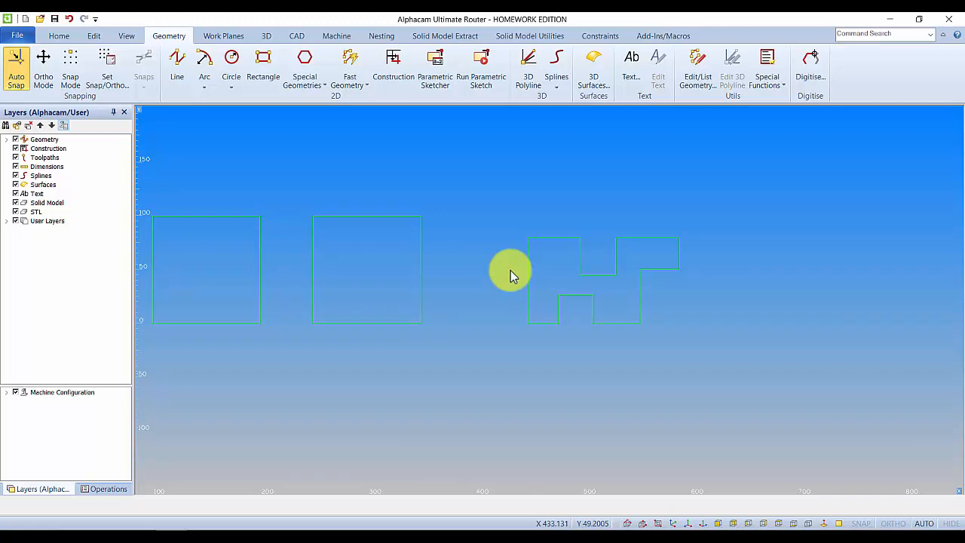
scroll(520, 283, down, 2)
scroll(471, 257, up, 2)
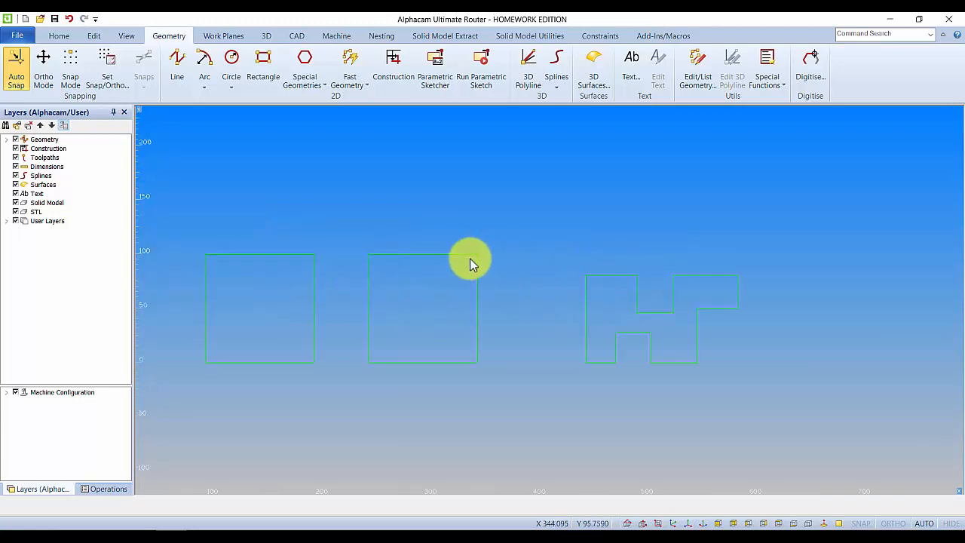
mouse_move(497, 293)
middle_down()
mouse_move(517, 289)
mouse_move(535, 307)
mouse_move(489, 296)
middle_up()
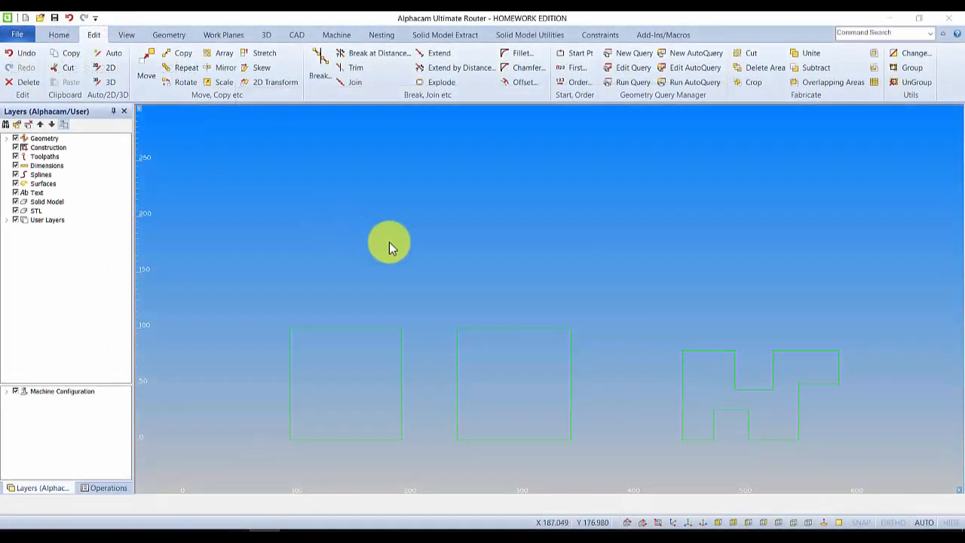
mouse_move(409, 243)
middle_down()
mouse_move(423, 252)
mouse_move(377, 263)
mouse_move(402, 246)
middle_up()
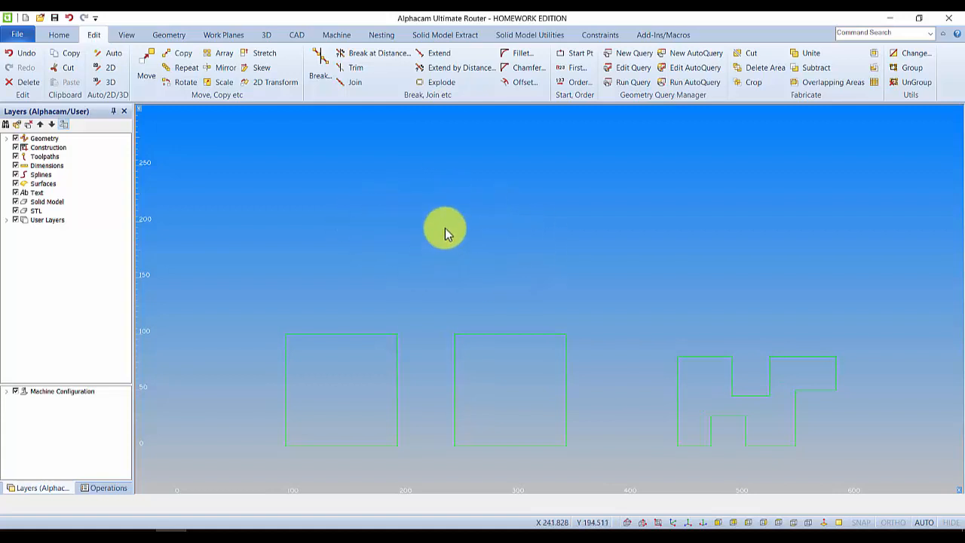
Draw a horizontal construction line from X 200, Y 200 to X 290, Y 200
click(172, 36)
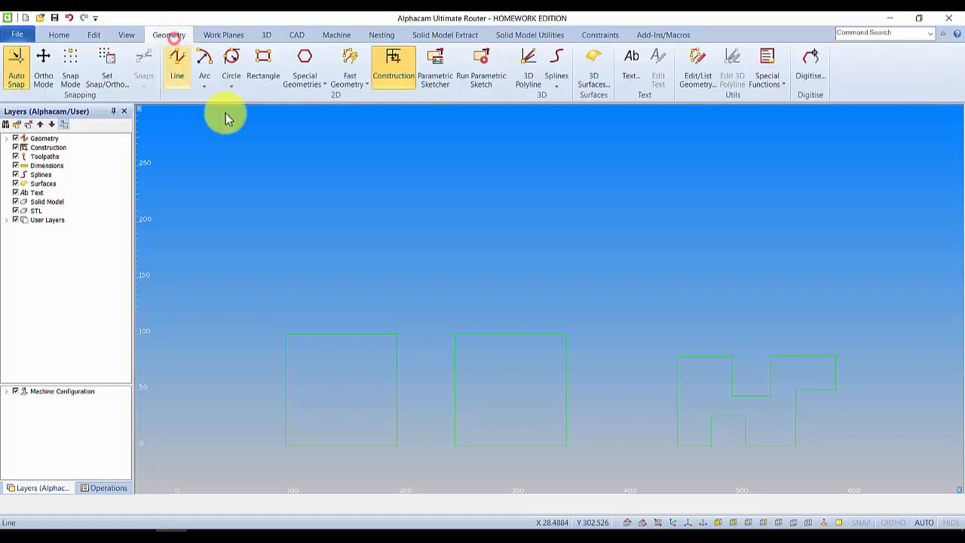
click(392, 94)
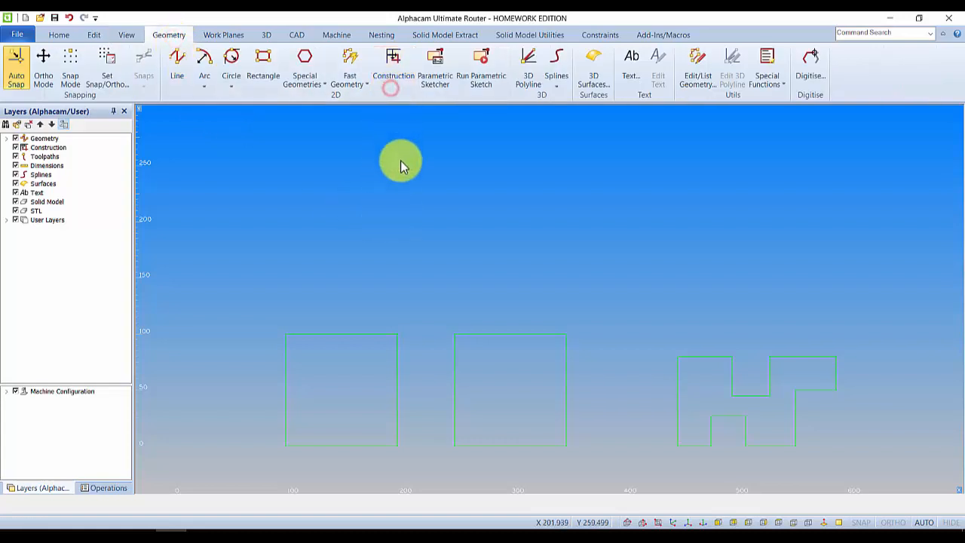
click(385, 78)
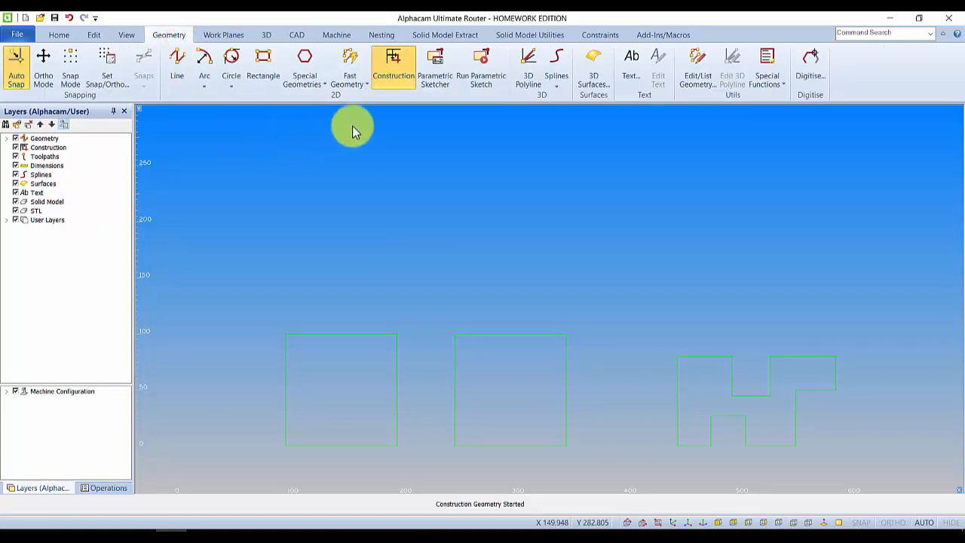
click(178, 66)
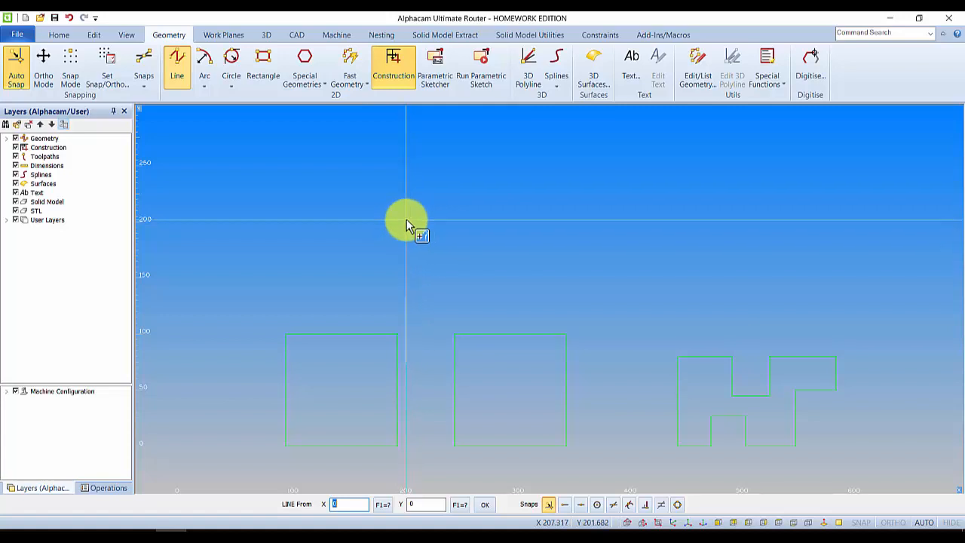
text(00)
key(Return)
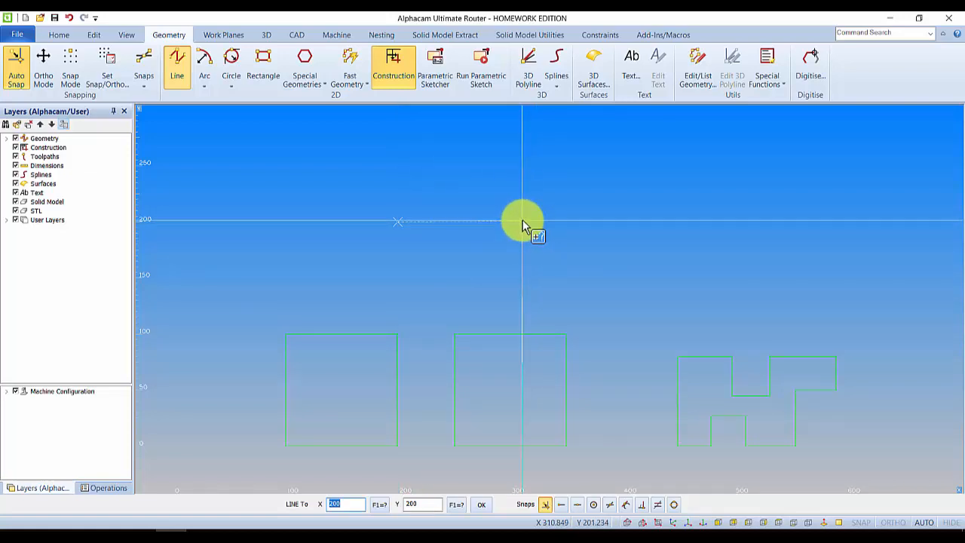
text(200)
key(Return)
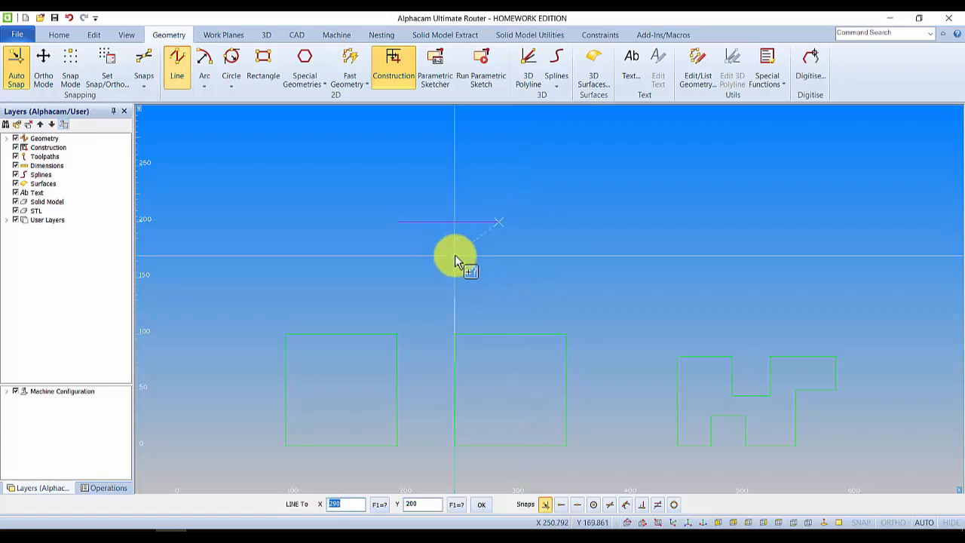
key(Escape)
Draw a circle of radius 25 centred on each end of the construction line using Centre + Radius
scroll(454, 236, down, 1)
scroll(455, 233, up, 2)
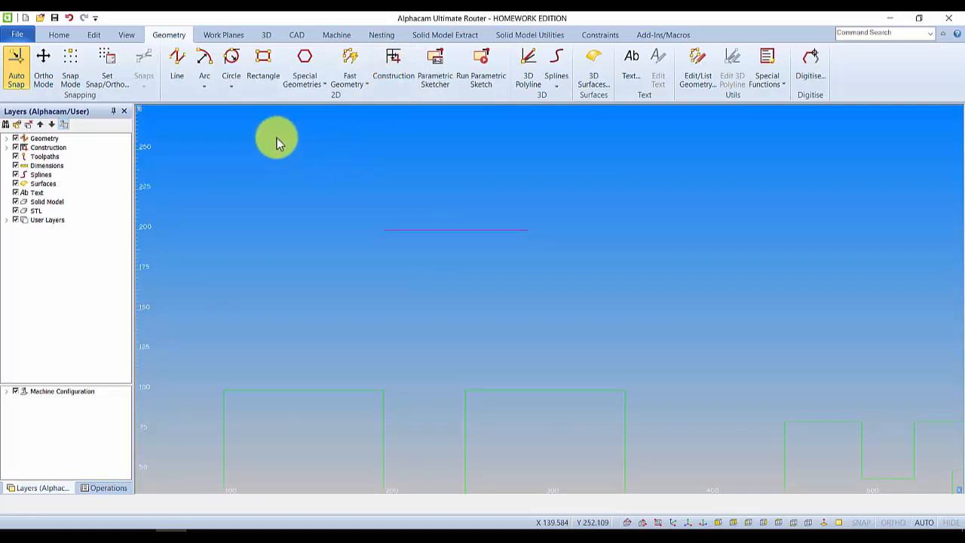
click(231, 85)
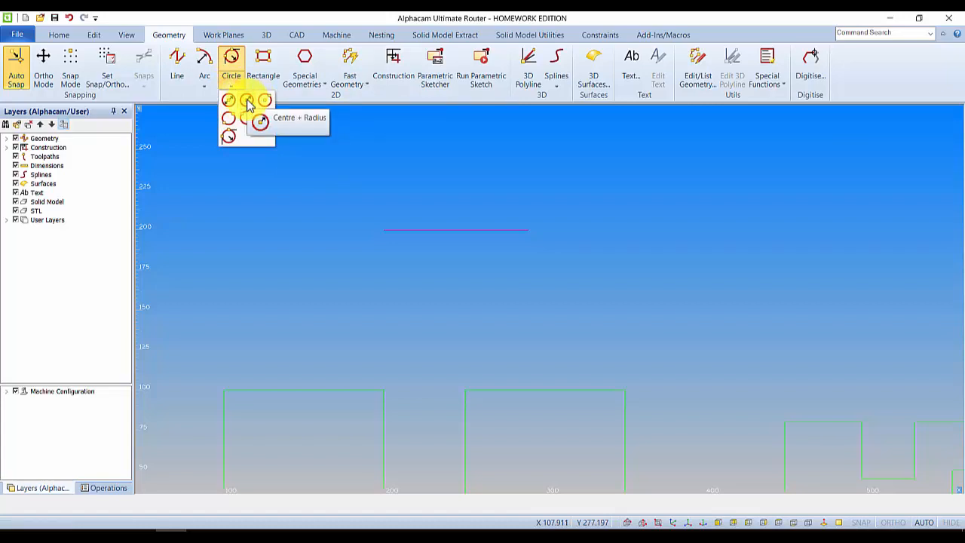
click(248, 103)
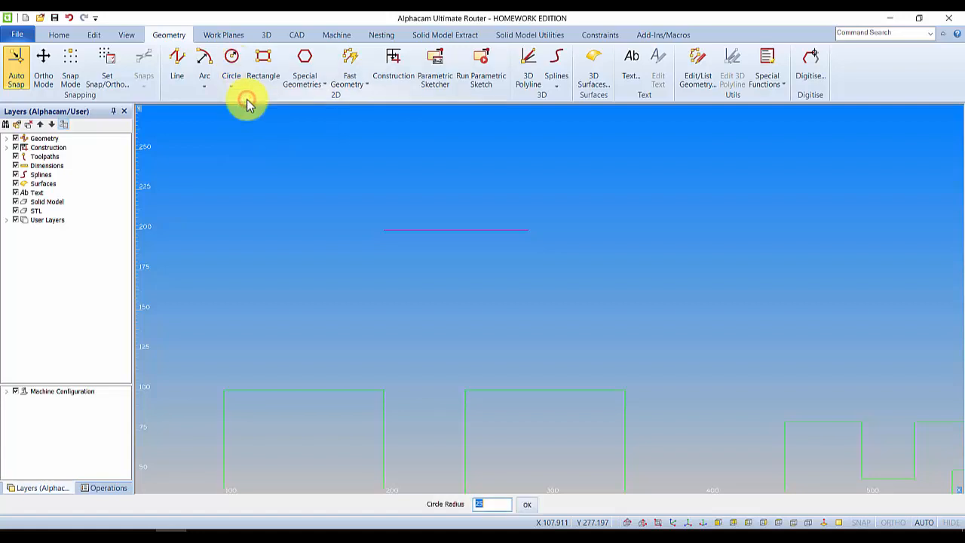
double_click(488, 505)
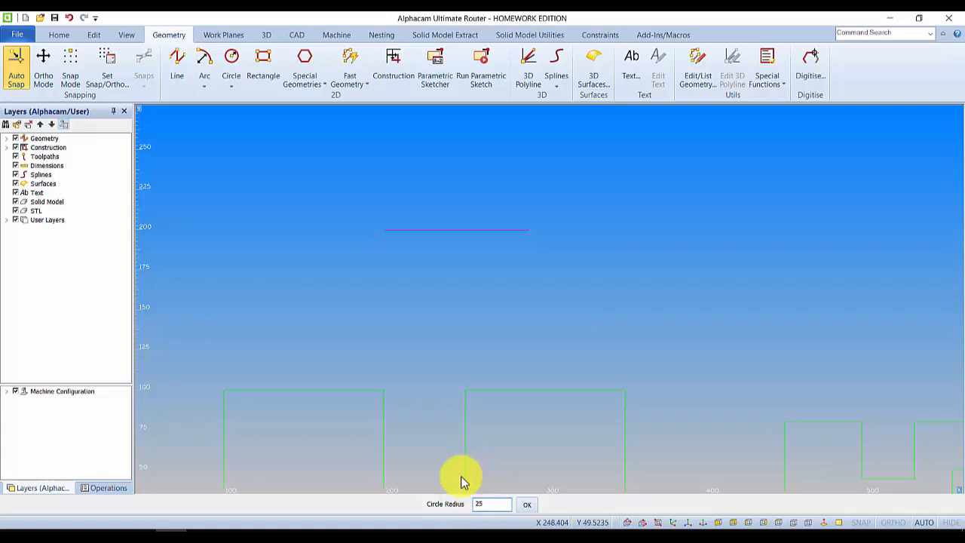
click(526, 505)
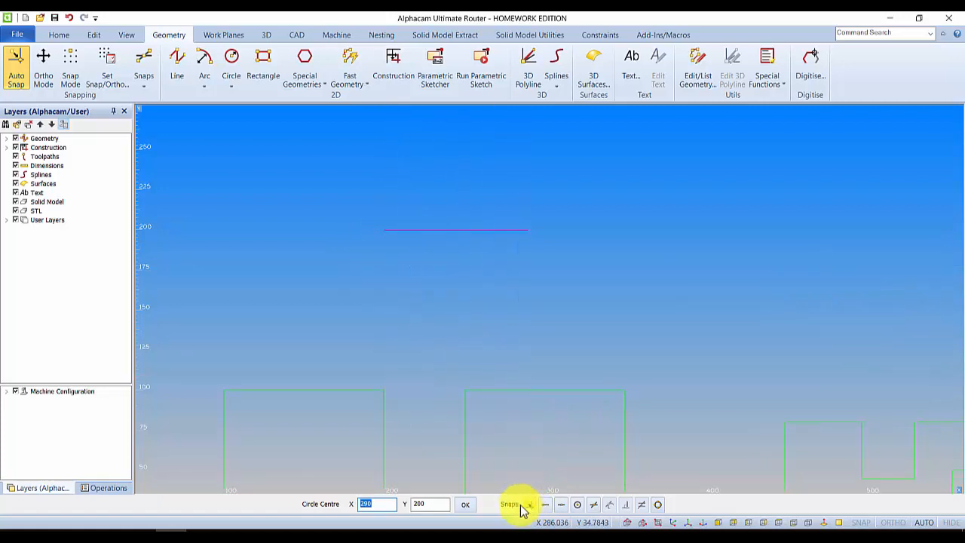
click(384, 230)
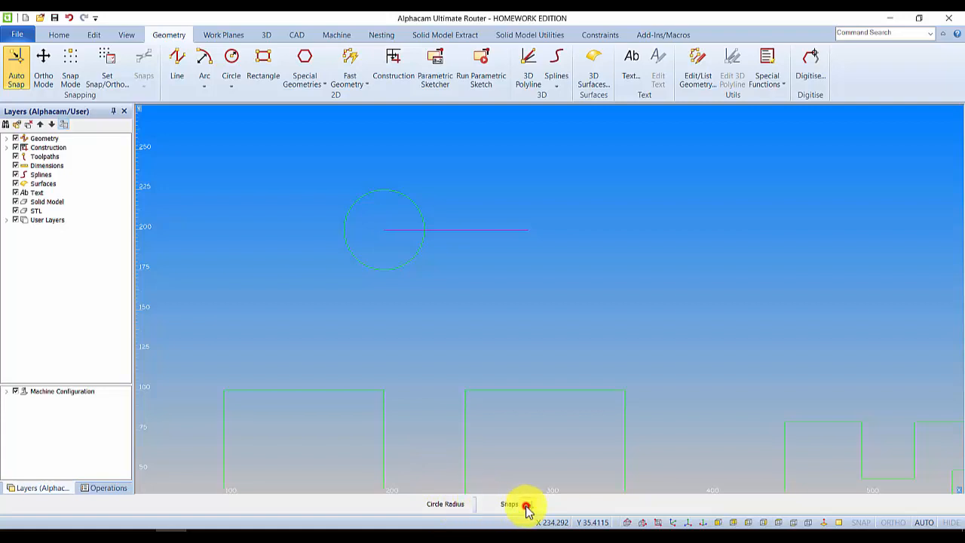
click(527, 231)
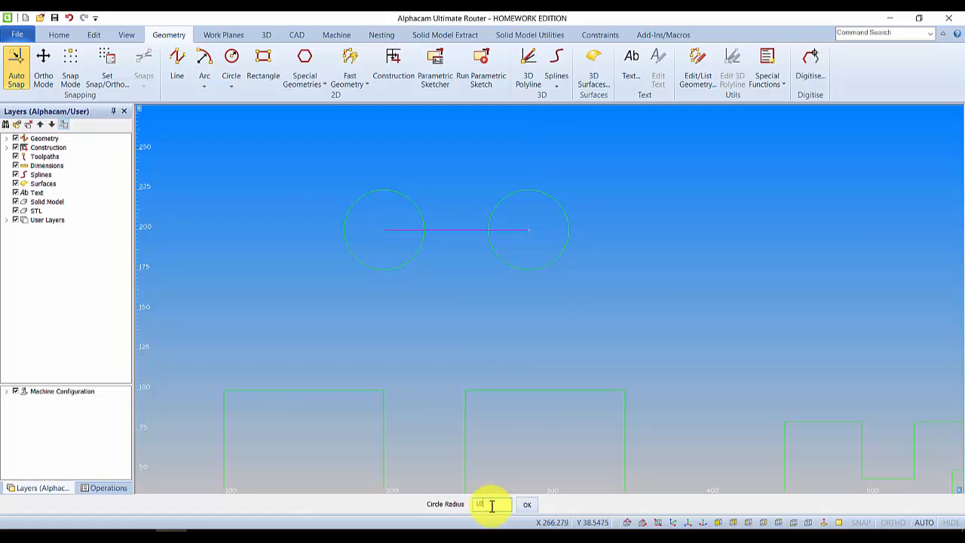
Add a concentric circle of radius 10 at each end of the construction line
key(Return)
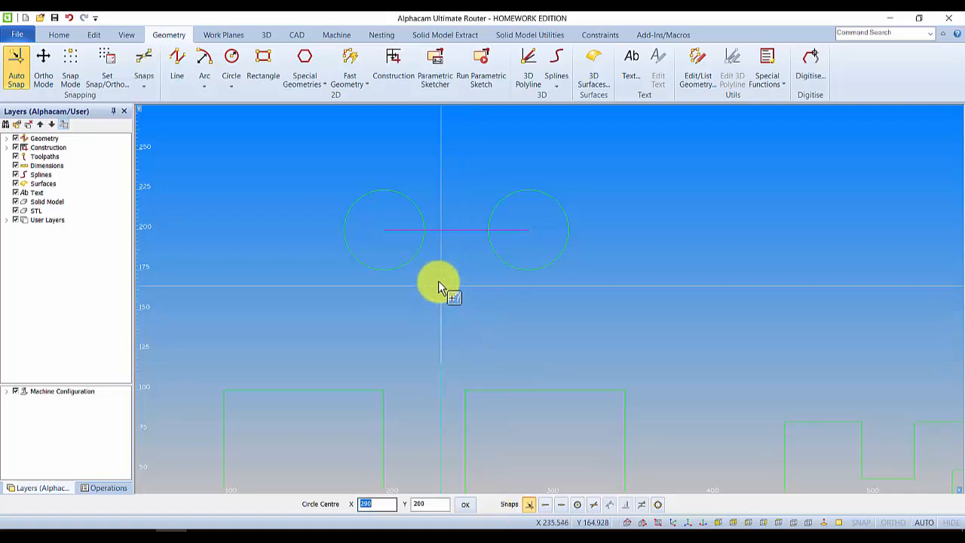
click(383, 230)
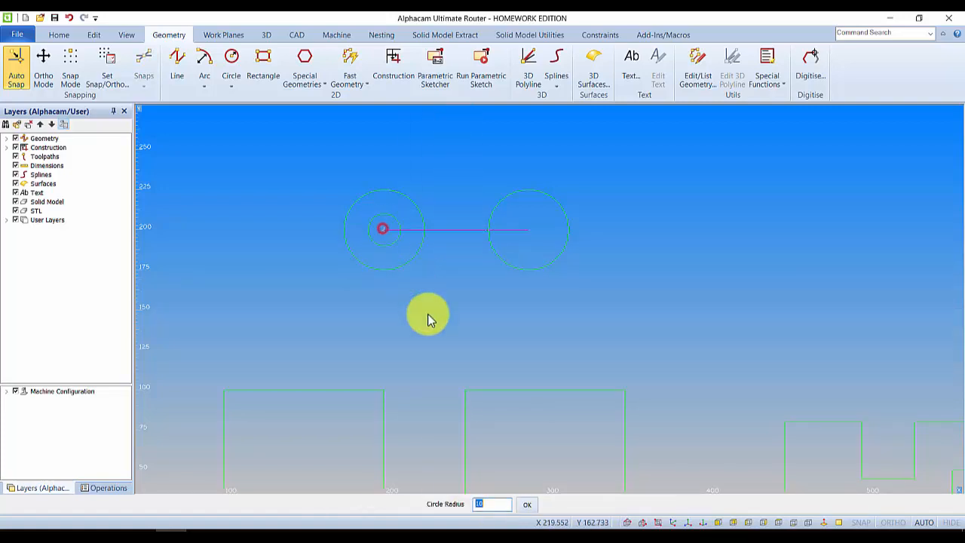
click(528, 505)
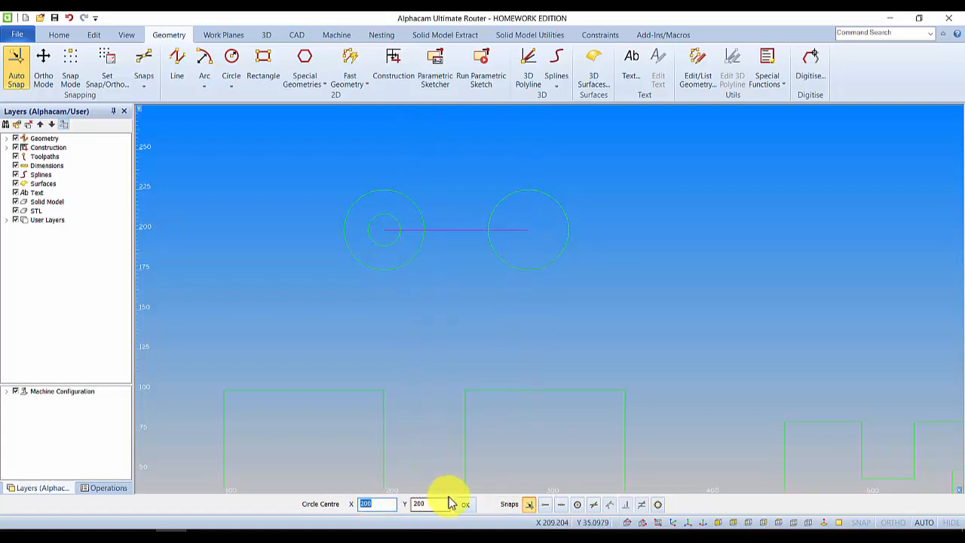
click(530, 232)
key(Escape)
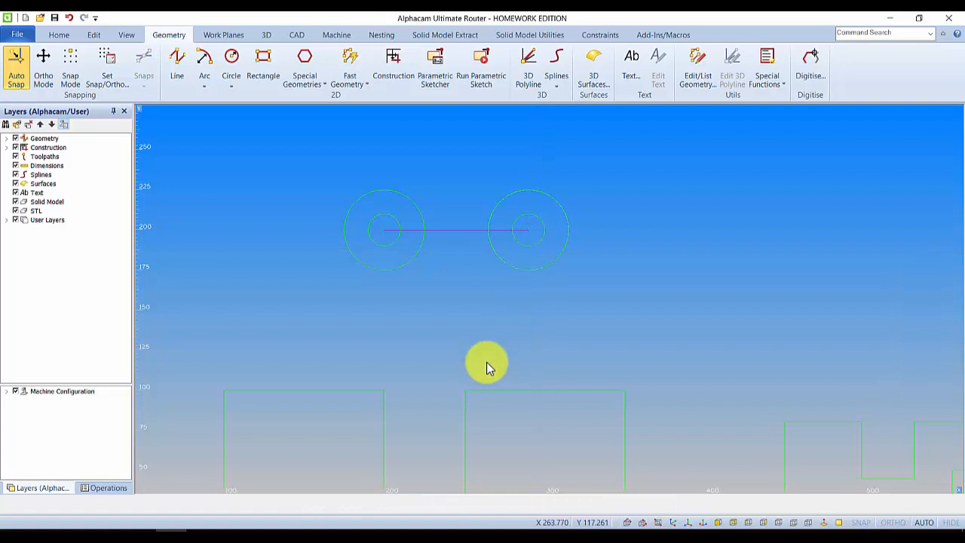
Start a tangent circle of radius 60 with the 2 Arcs option, picking the upper inner sides of both outer circles
middle_drag(476, 305, 516, 424)
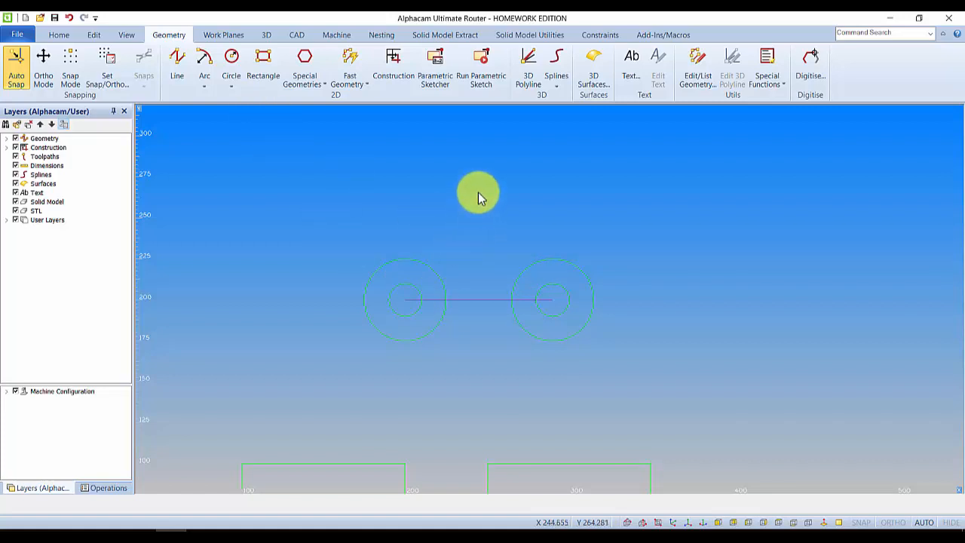
click(230, 86)
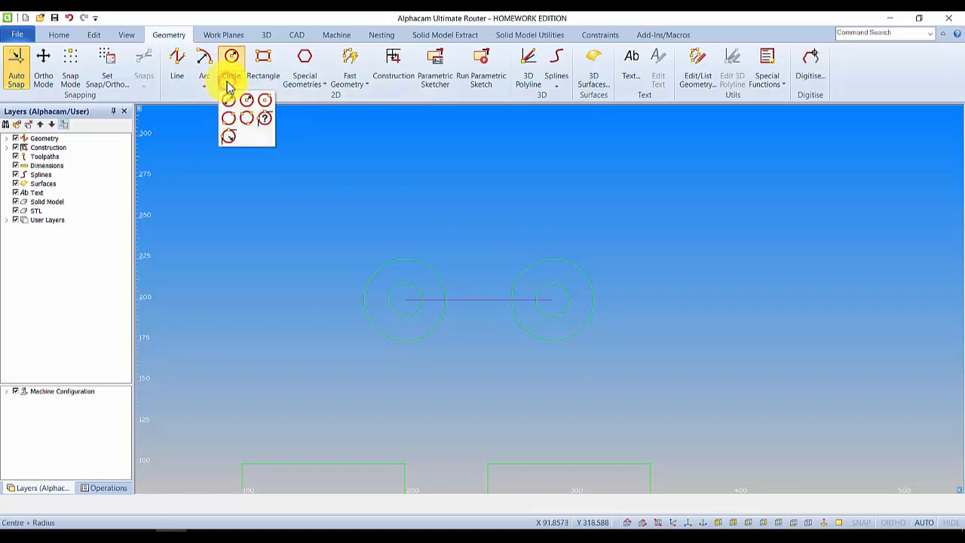
click(229, 140)
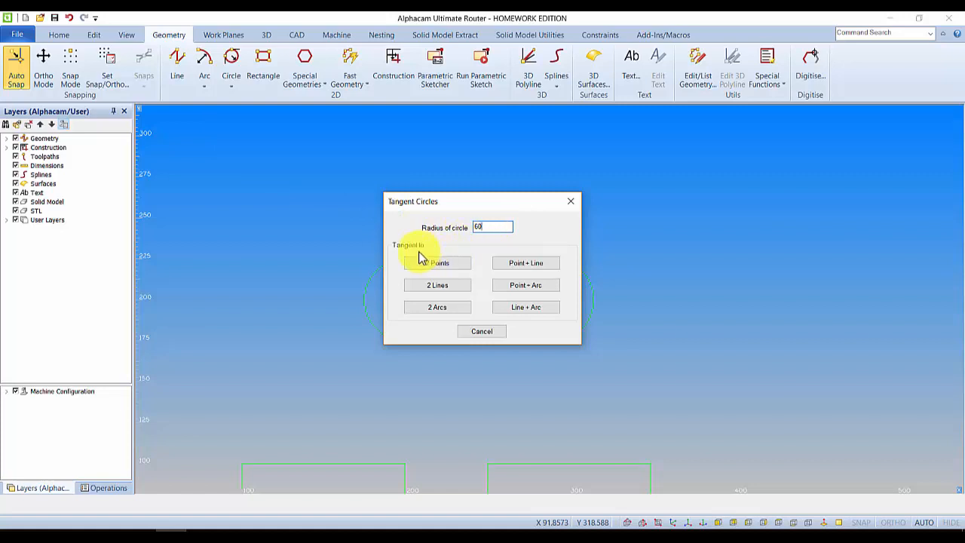
click(437, 309)
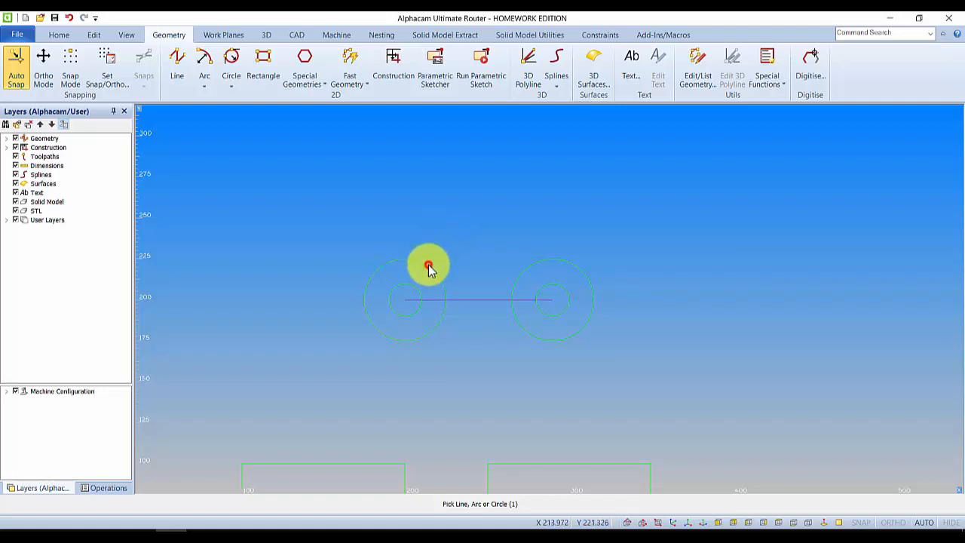
click(525, 270)
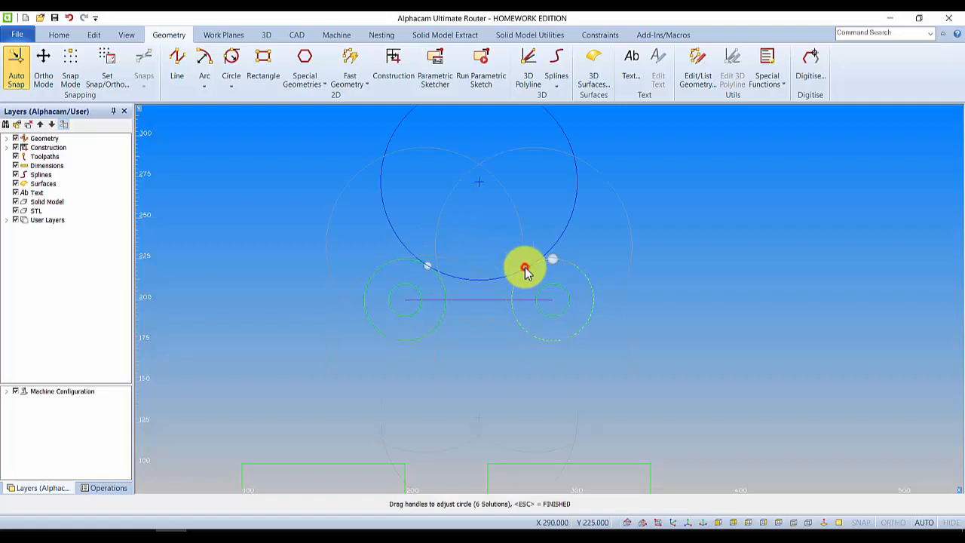
Cycle through the tangent circle solutions and accept the one sitting above and between the two outer circles
scroll(509, 287, down, 2)
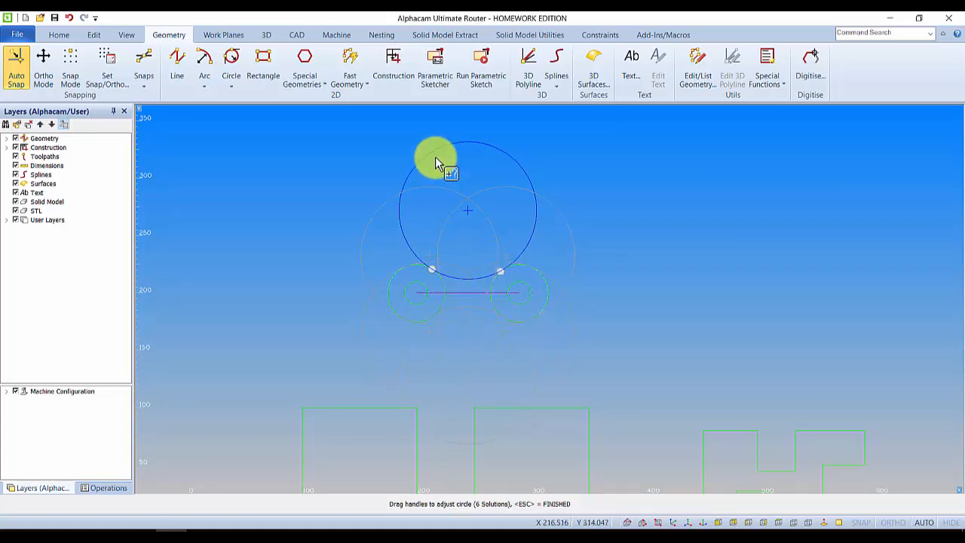
right_click(468, 240)
click(496, 258)
right_click(462, 252)
click(487, 259)
right_click(460, 250)
click(491, 260)
click(491, 259)
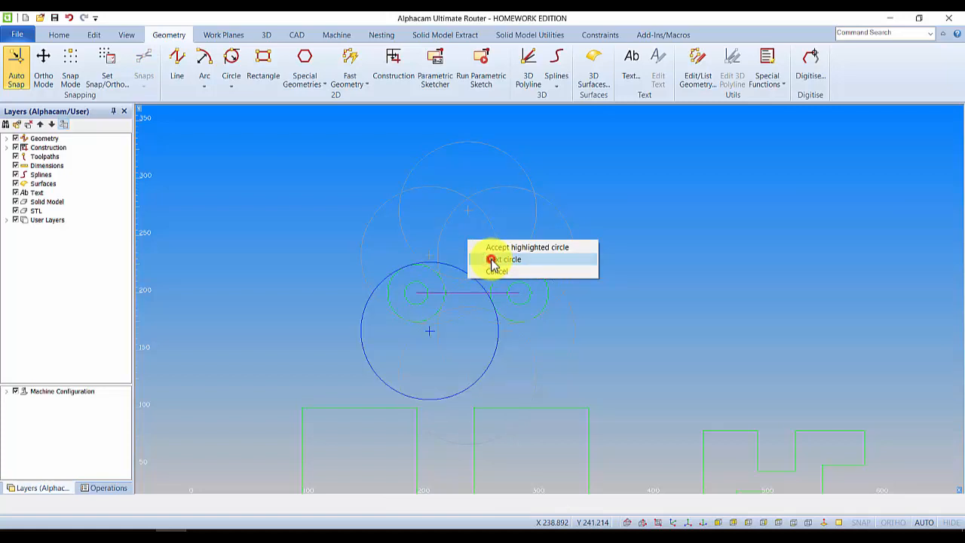
click(491, 259)
click(492, 259)
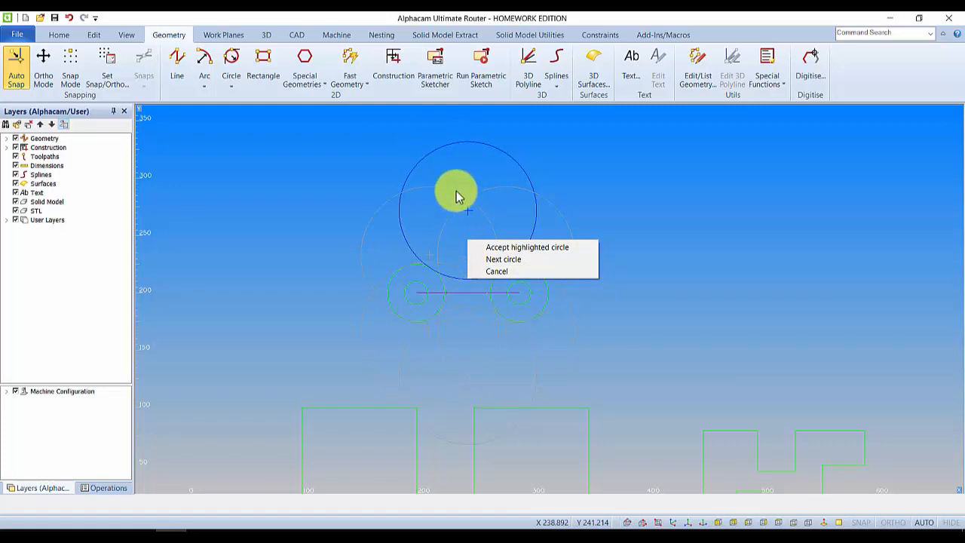
click(510, 249)
Add a second circle of radius 60 tangent to the lower inner sides of both outer circles, below the construction line
middle_drag(553, 296, 544, 279)
click(230, 58)
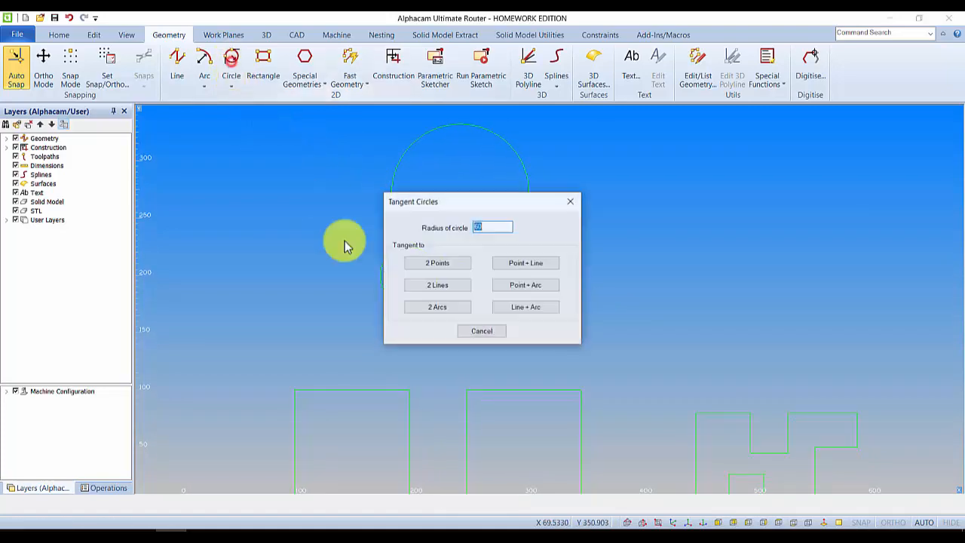
click(448, 307)
click(425, 300)
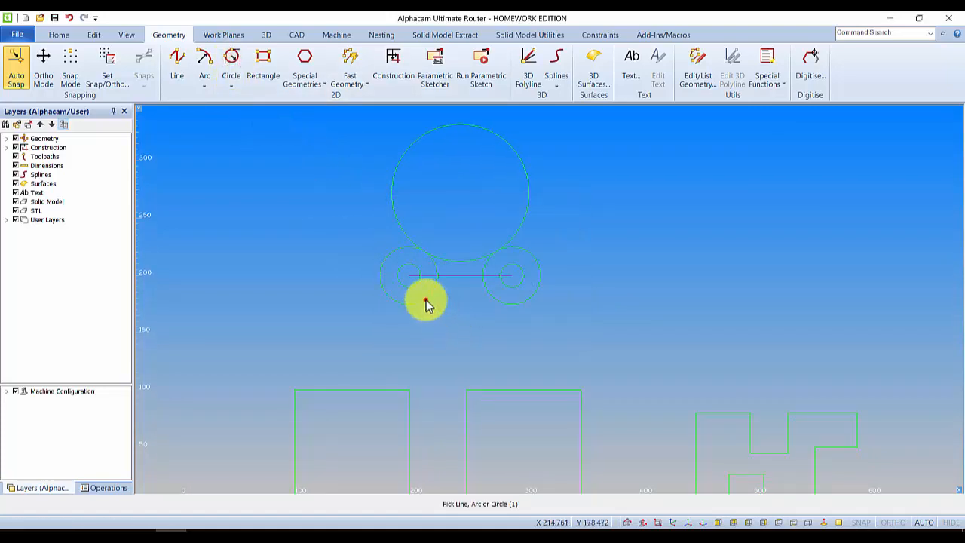
click(493, 297)
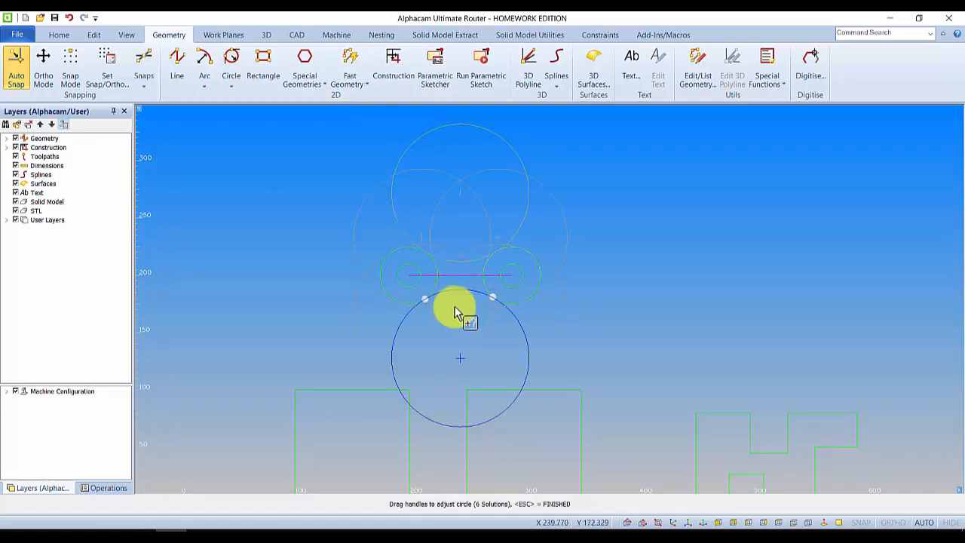
right_click(458, 315)
click(498, 315)
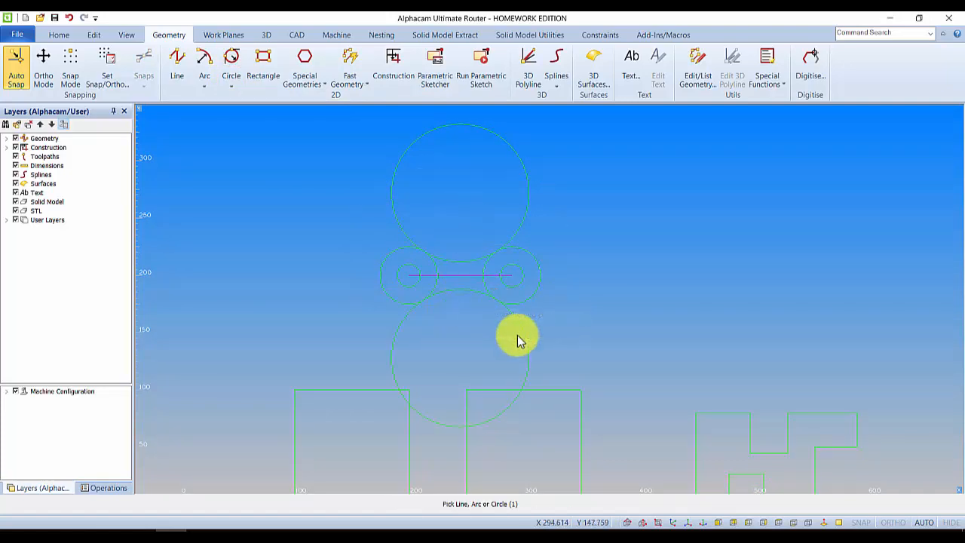
Start Trim and use all geometries as cutting geometries
middle_drag(470, 270, 408, 260)
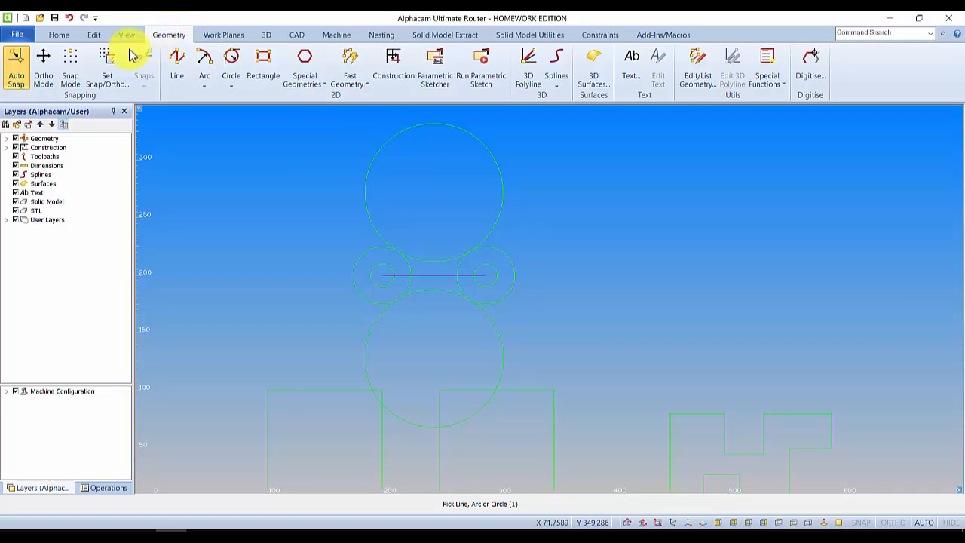
click(94, 35)
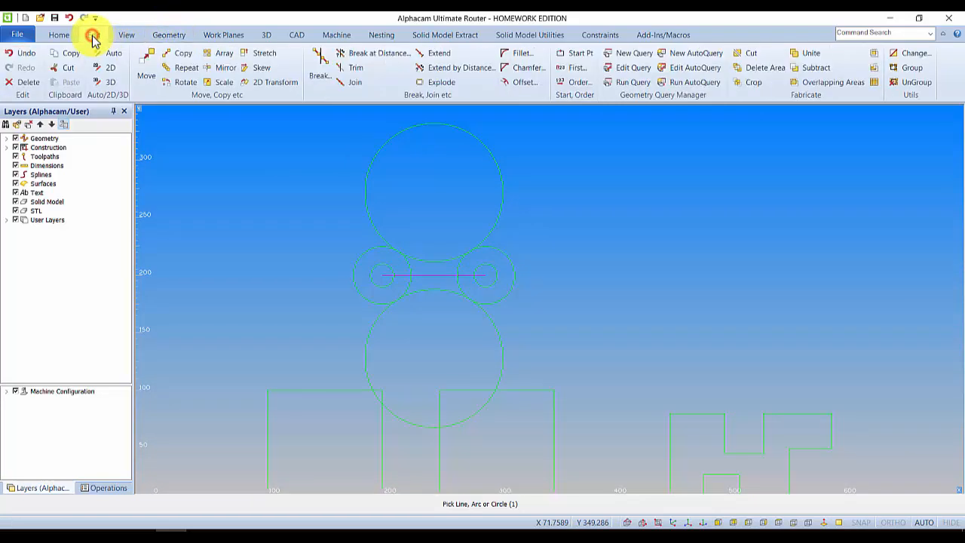
click(355, 69)
scroll(453, 228, up, 2)
scroll(453, 228, down, 2)
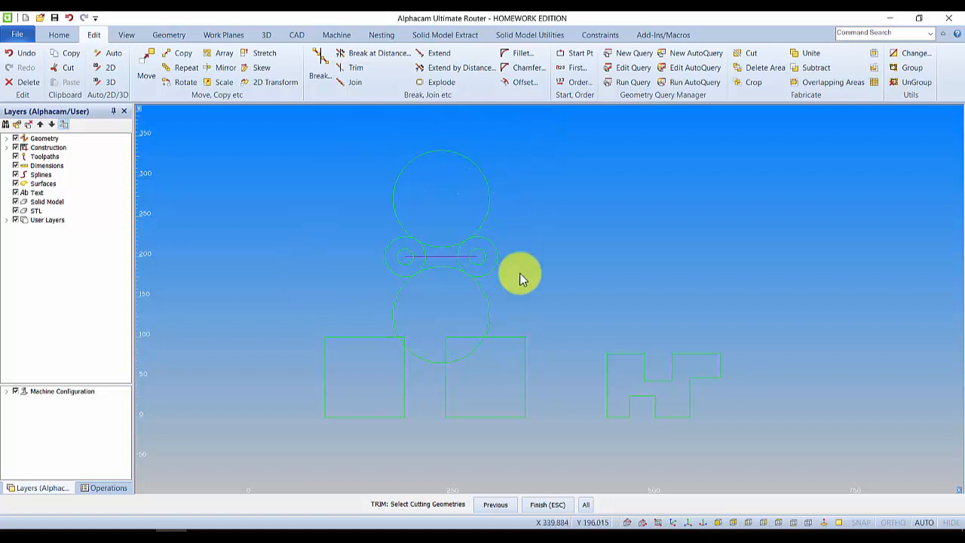
click(586, 505)
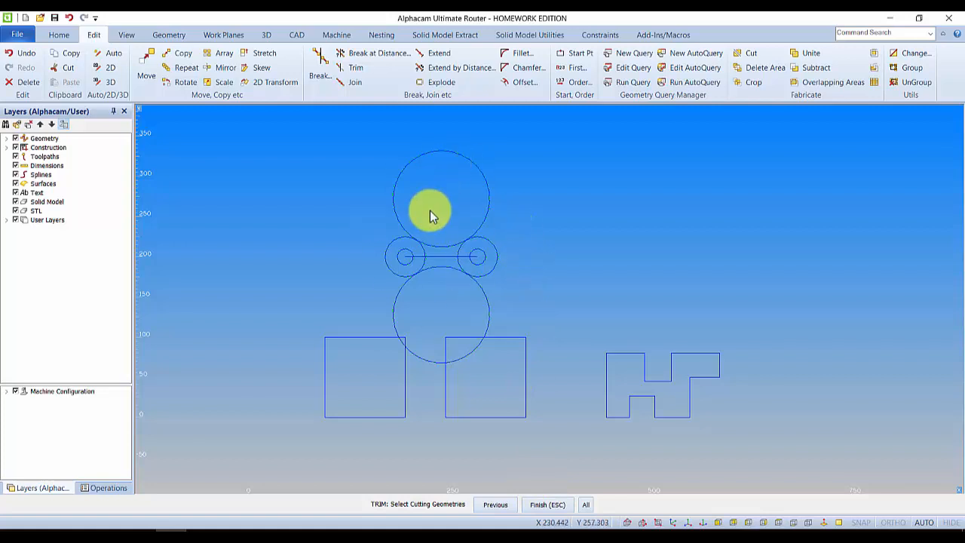
click(544, 506)
Trim away the outer portions of both radius 60 circles and the inner arcs of the two radius 25 circles
scroll(416, 221, down, 3)
scroll(404, 230, up, 6)
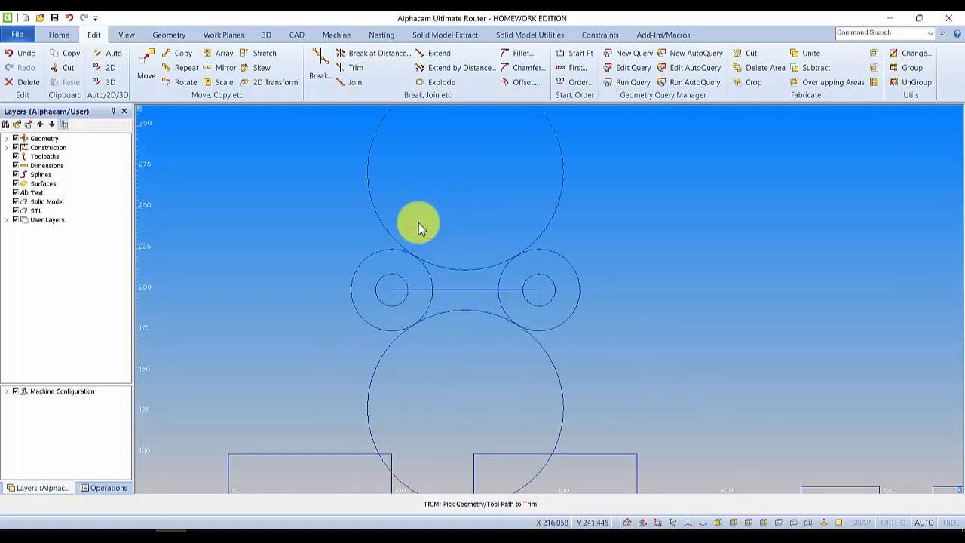
click(380, 239)
click(429, 288)
click(533, 304)
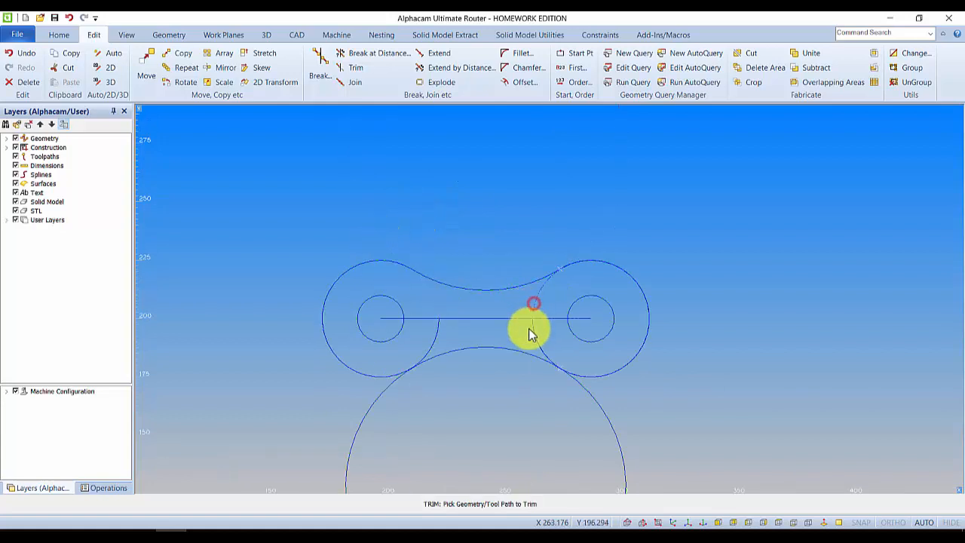
click(437, 339)
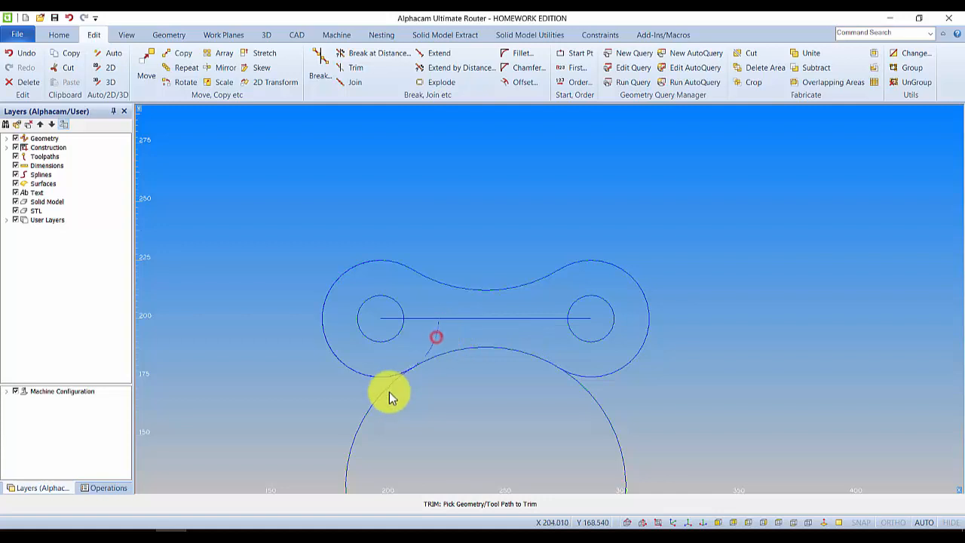
click(386, 389)
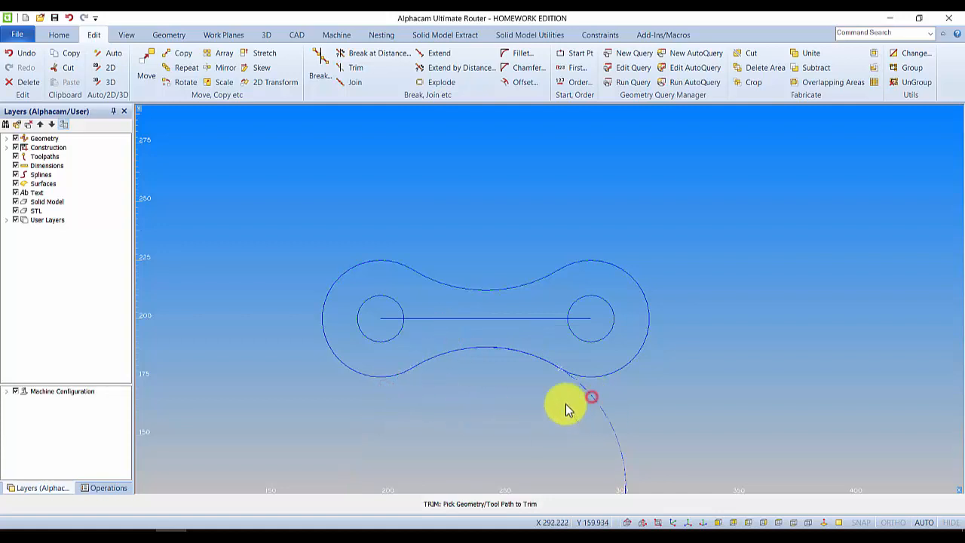
right_click(574, 349)
Delete the leftover arc of the lower tangent circle that overlaps the two squares
scroll(530, 347, down, 2)
key(Down)
scroll(443, 419, up, 1)
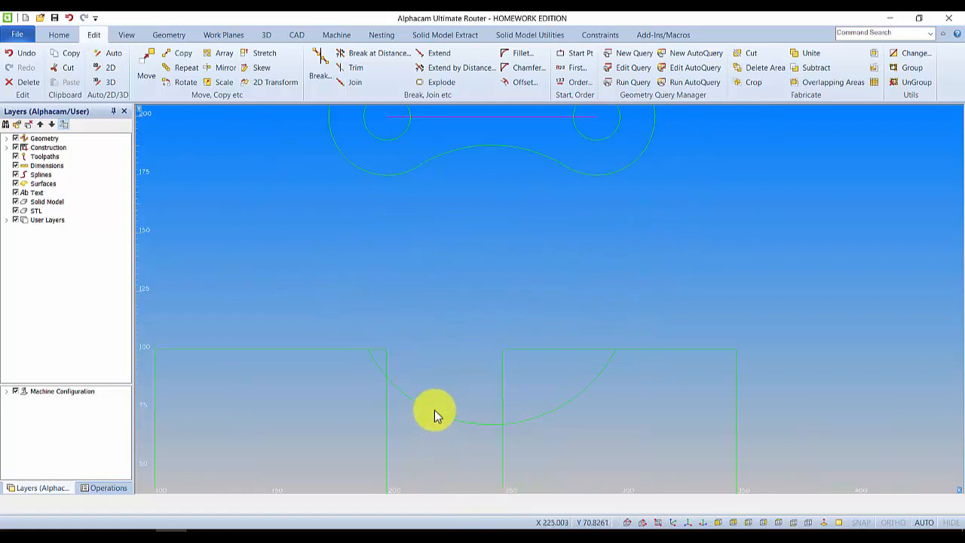
click(24, 83)
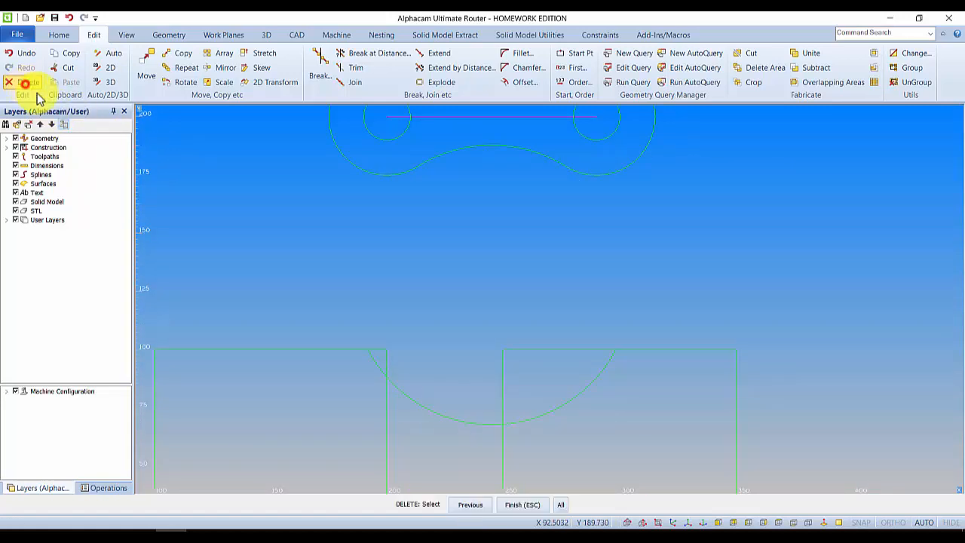
click(405, 394)
click(530, 512)
Examine the trimmed link-shaped outline and its position relative to the squares and the stepped profile
click(453, 304)
middle_drag(453, 308, 442, 397)
scroll(457, 149, down, 1)
middle_drag(454, 209, 451, 244)
scroll(490, 210, up, 1)
scroll(494, 213, down, 2)
scroll(490, 214, up, 3)
scroll(488, 215, down, 4)
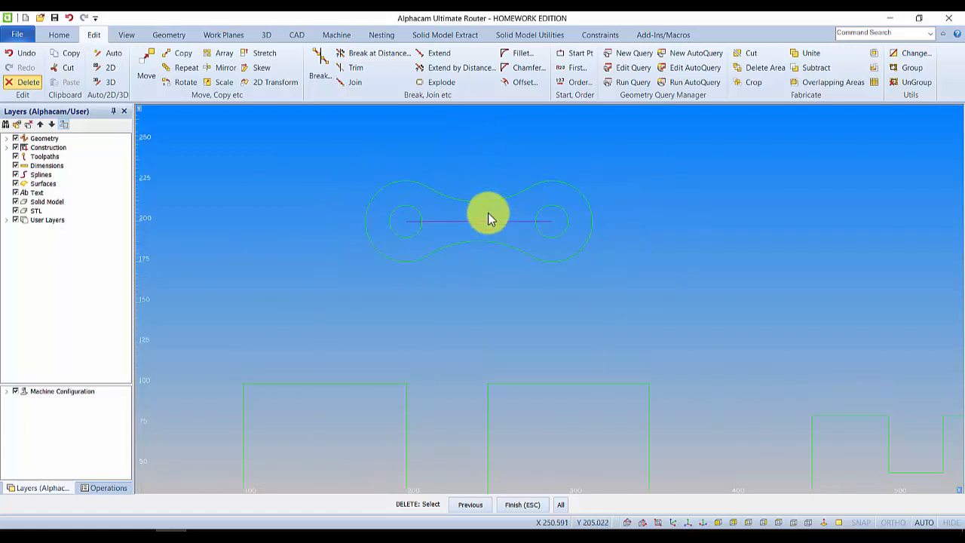
middle_drag(416, 251, 409, 254)
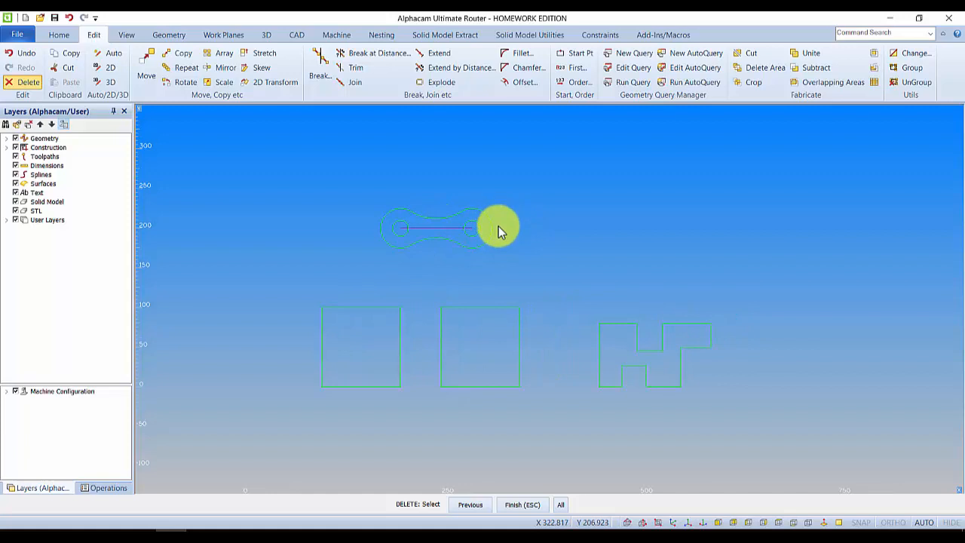
Display the geometry direction arrows and inspect where the segments of the link outline start and end
middle_drag(477, 225, 466, 223)
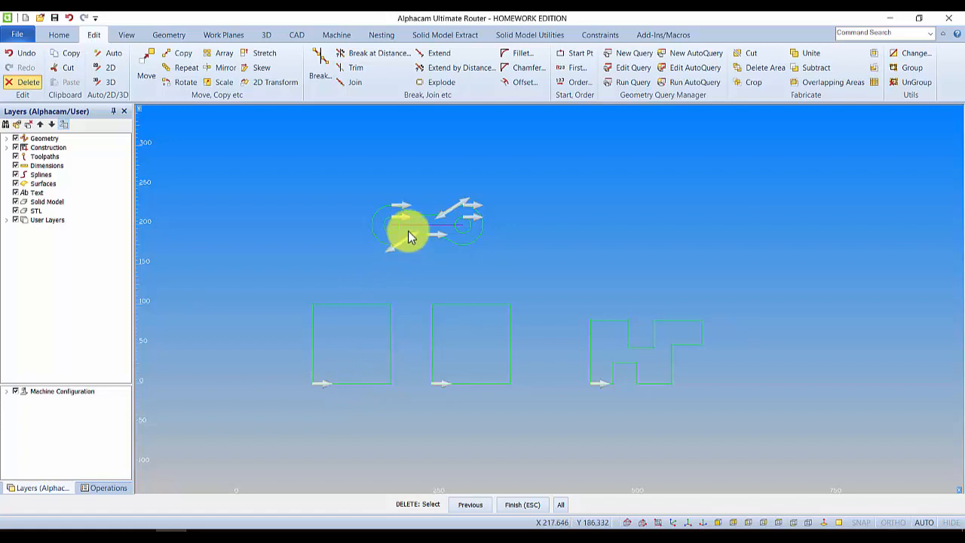
scroll(409, 215, up, 4)
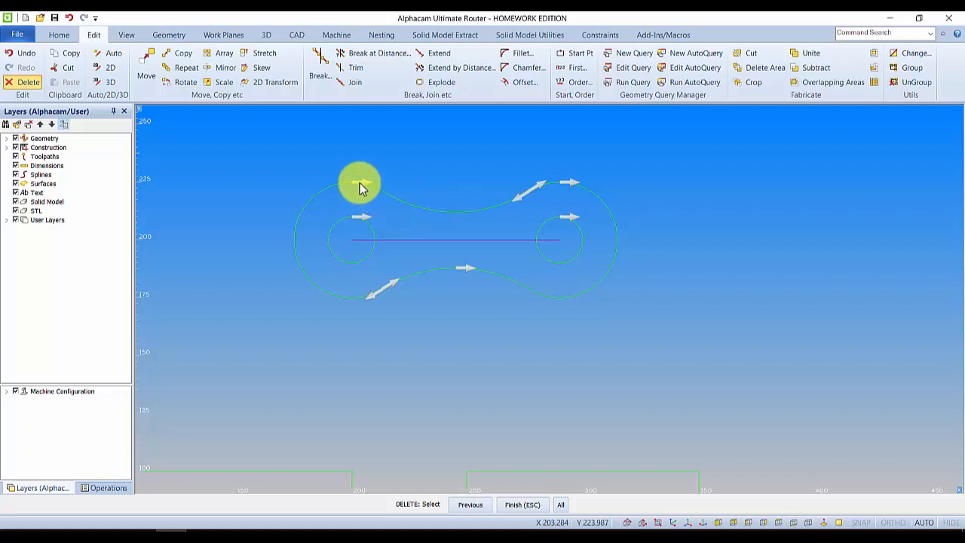
scroll(562, 209, up, 2)
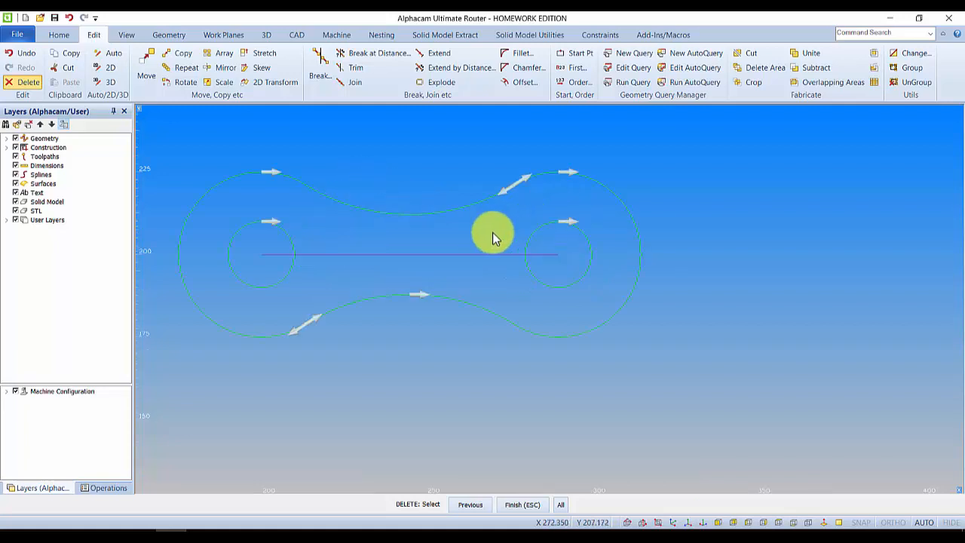
scroll(493, 237, down, 5)
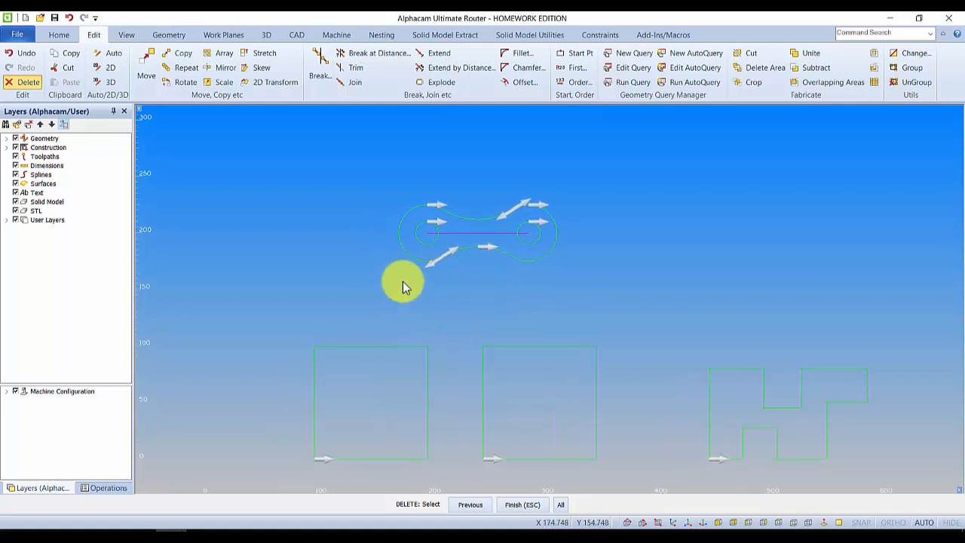
scroll(463, 228, down, 2)
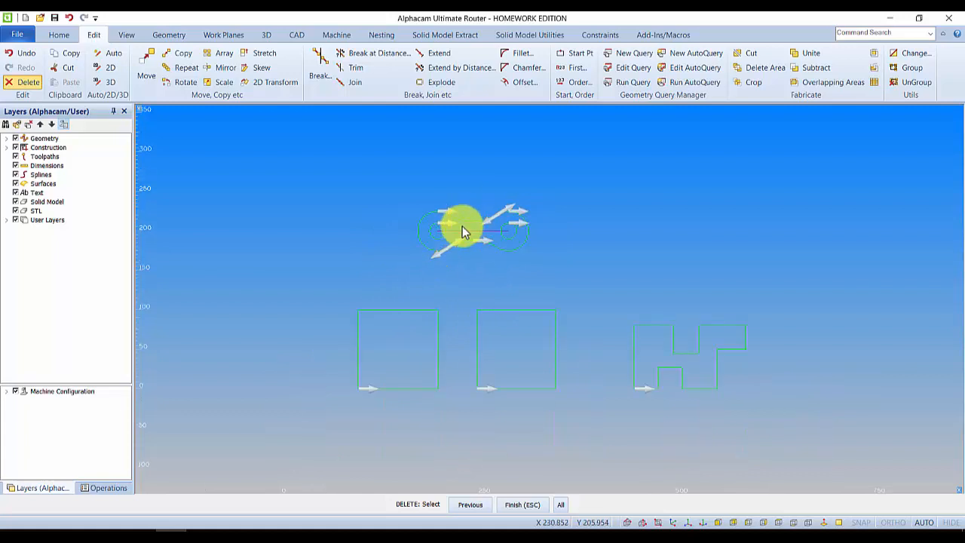
scroll(463, 230, up, 3)
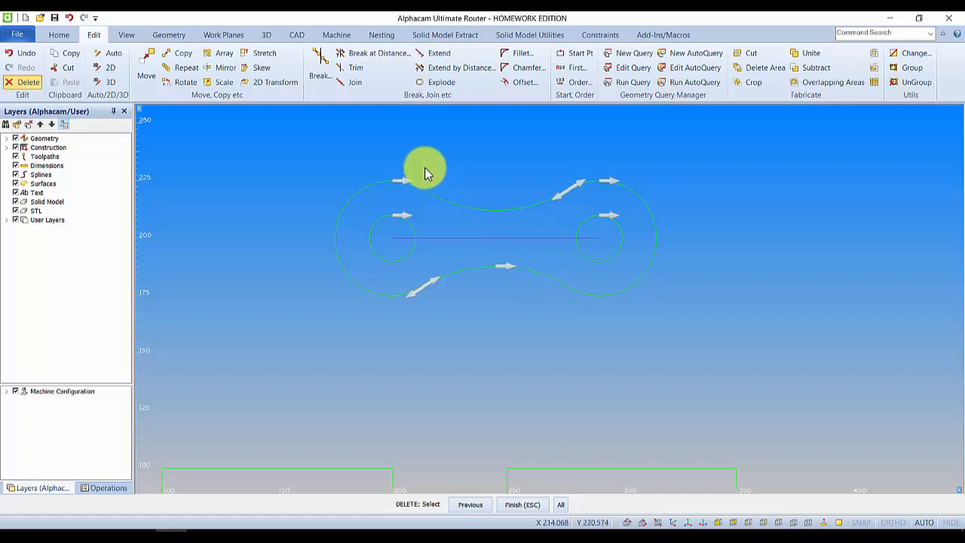
Join all geometries so the link outline becomes one continuous contour, and check its direction arrows
key(Escape)
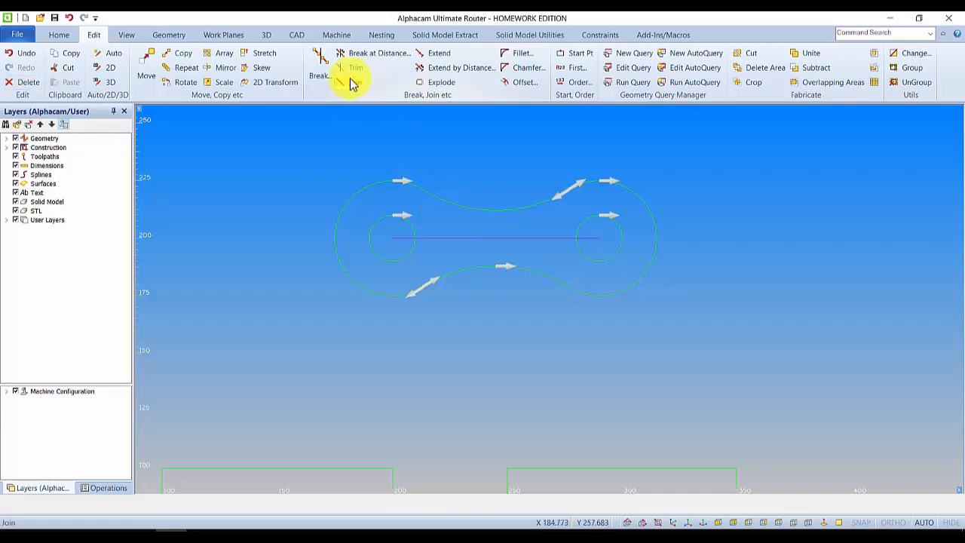
click(352, 82)
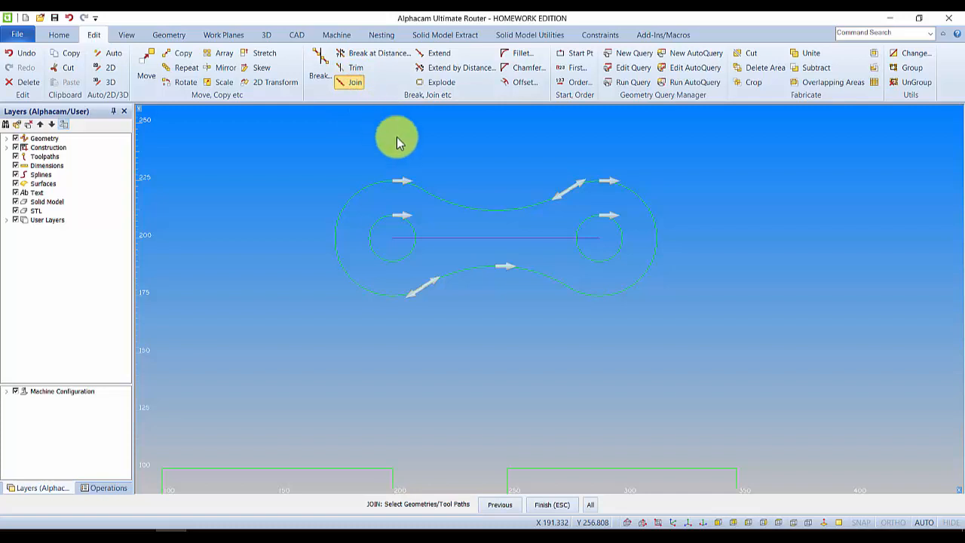
click(591, 506)
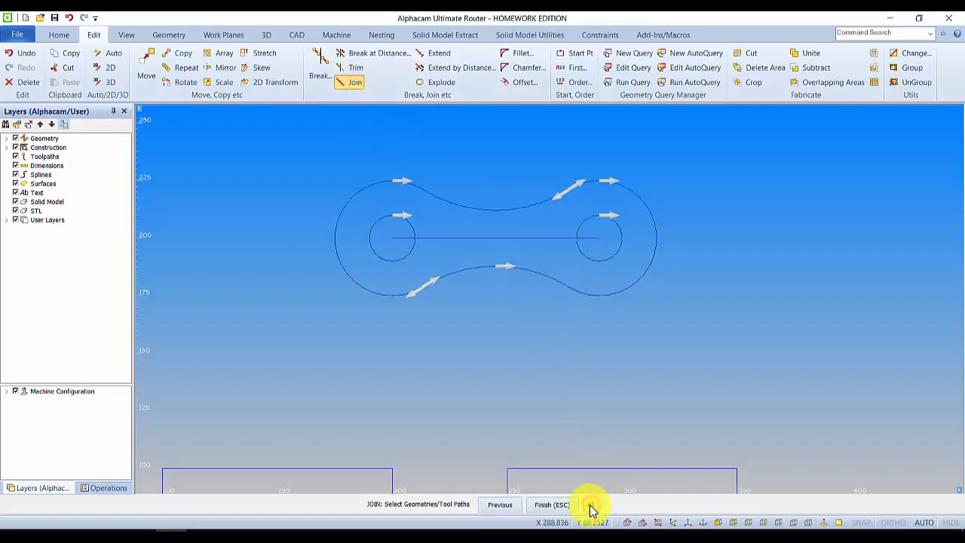
click(552, 505)
scroll(517, 314, down, 5)
scroll(516, 309, up, 4)
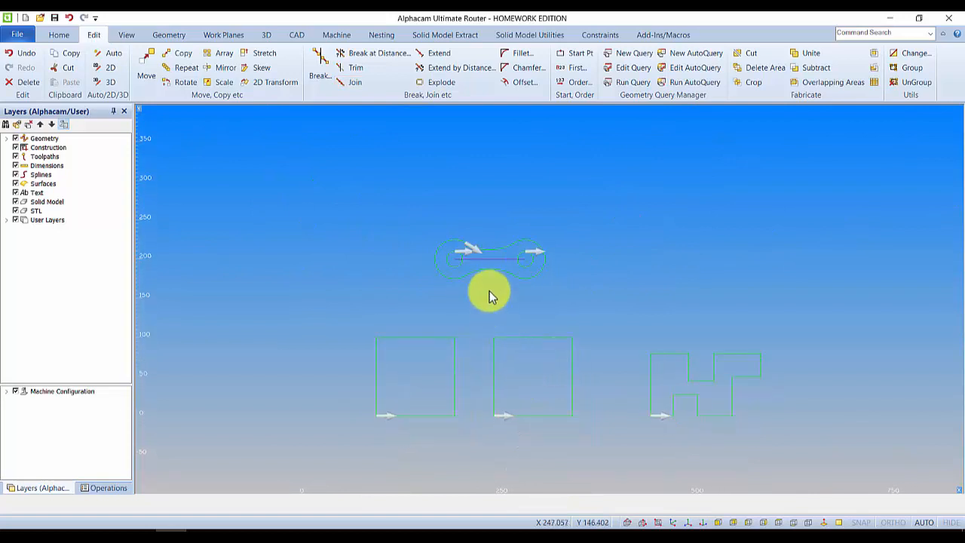
scroll(478, 252, up, 4)
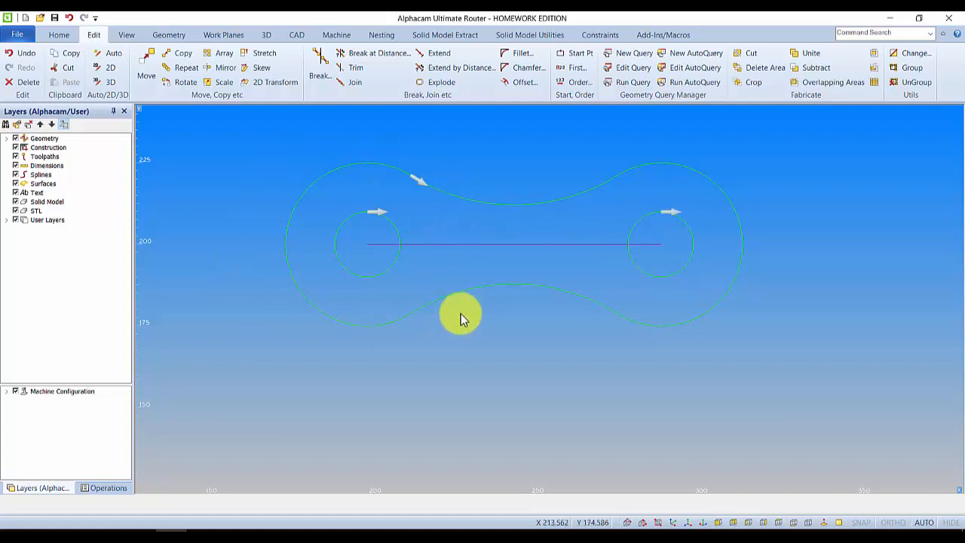
Hide the direction arrows and review the link outline together with the two squares and the stepped profile
scroll(362, 269, down, 5)
middle_drag(477, 272, 455, 263)
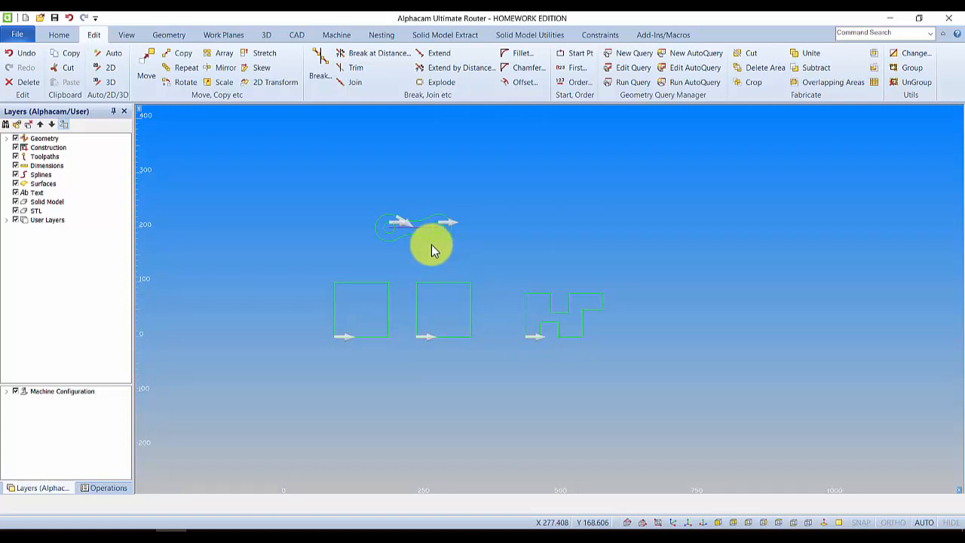
key(Escape)
scroll(491, 252, up, 2)
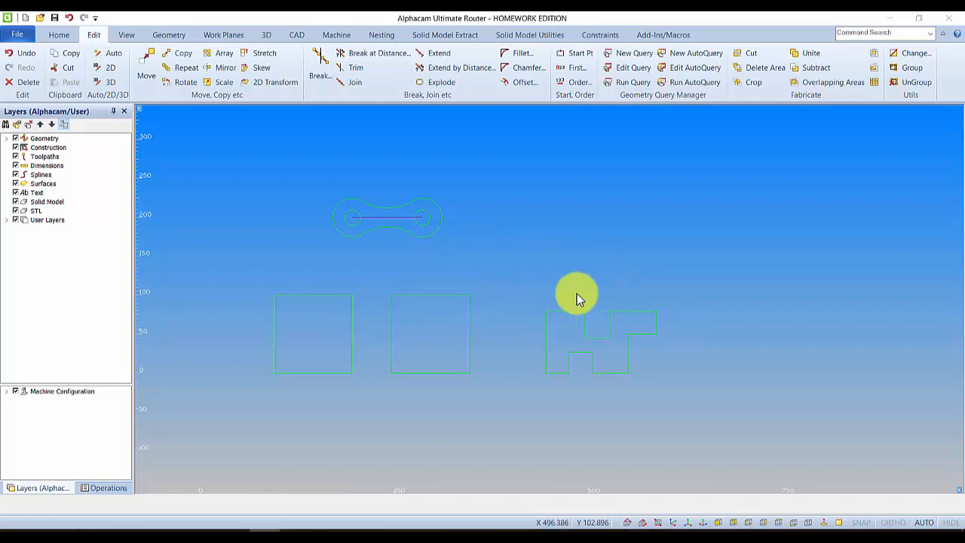
middle_drag(453, 273, 483, 273)
scroll(392, 279, up, 2)
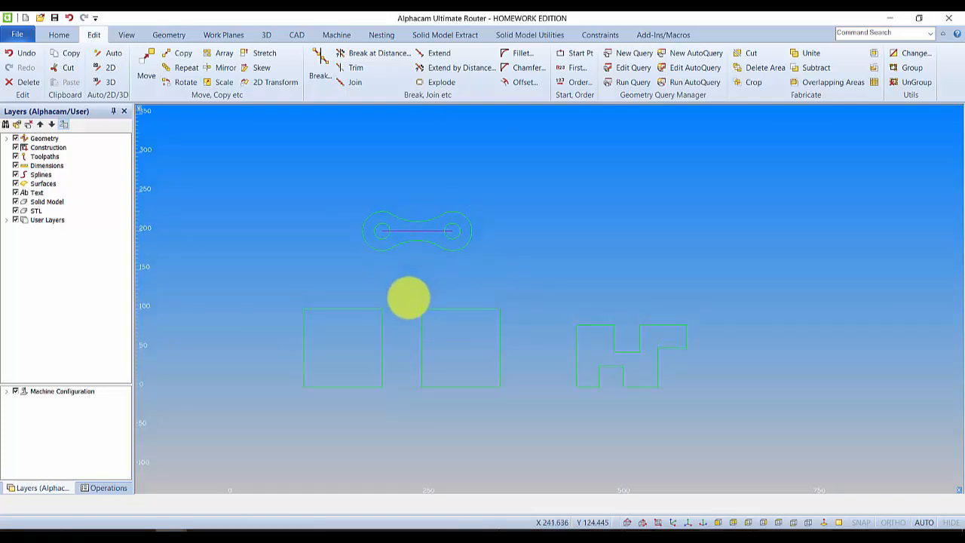
middle_drag(420, 285, 406, 254)
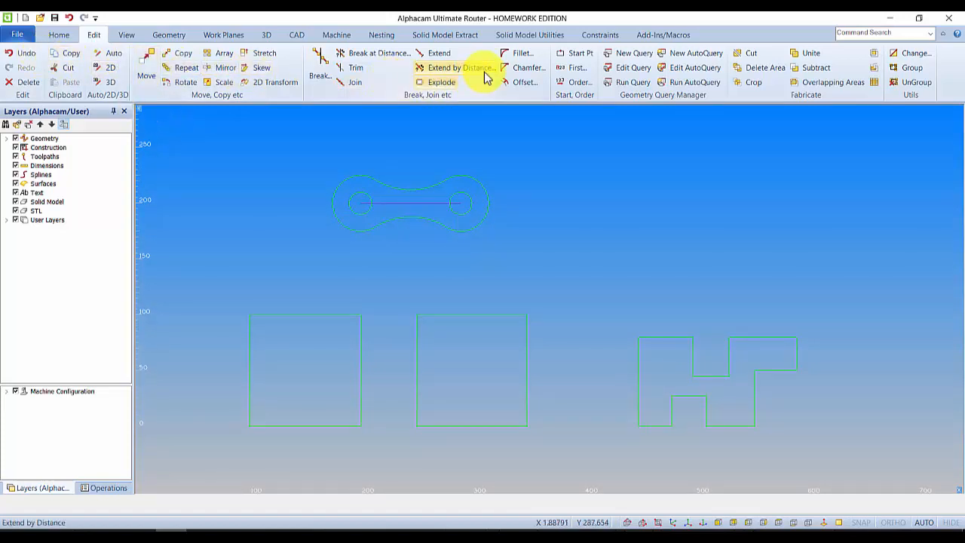
middle_drag(414, 180, 394, 197)
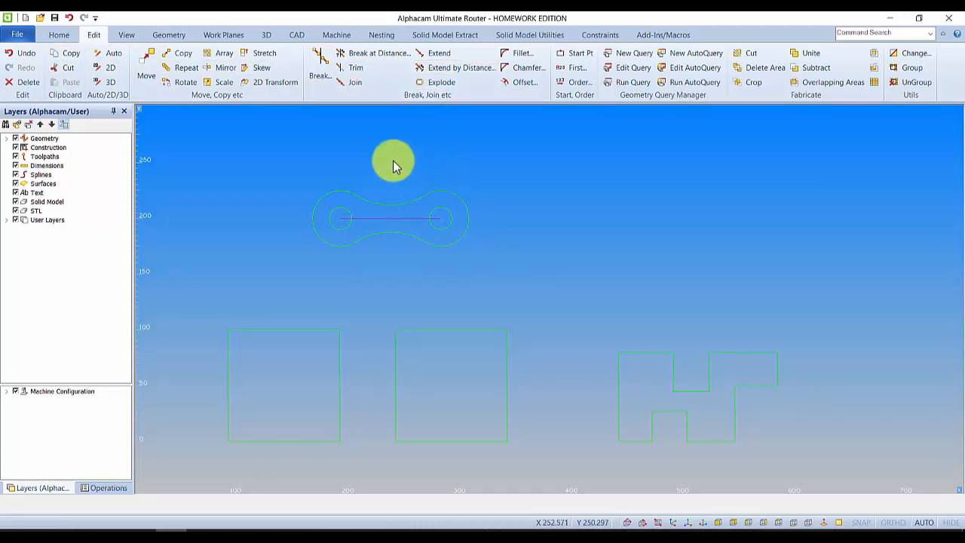
Copy the whole link from its left circle's centre to X 400, Y 200, and again to X 450 just below that copy
click(185, 54)
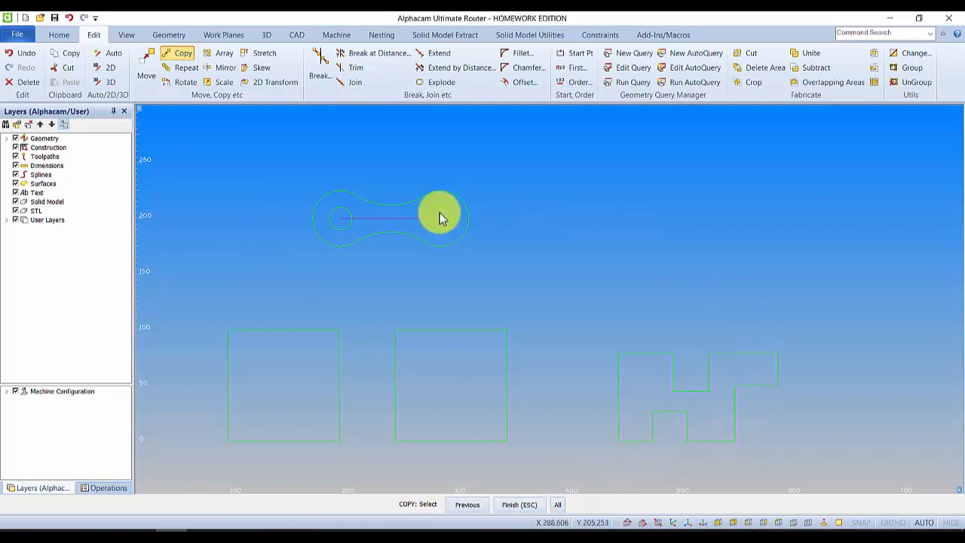
click(486, 262)
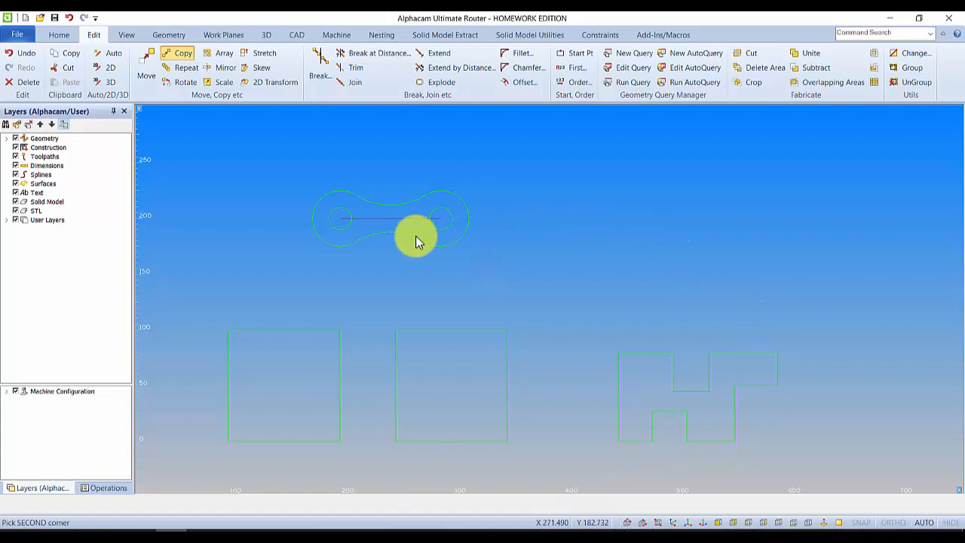
click(287, 161)
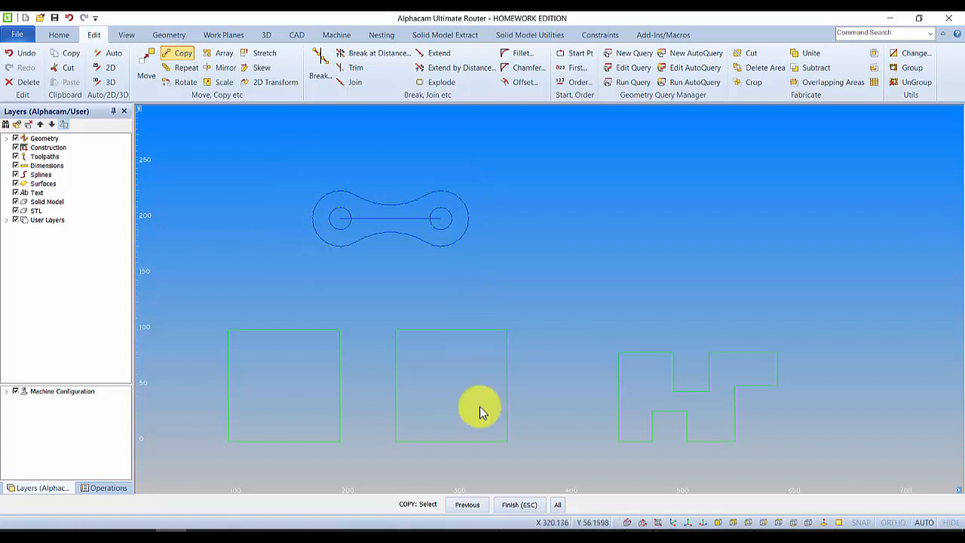
click(521, 505)
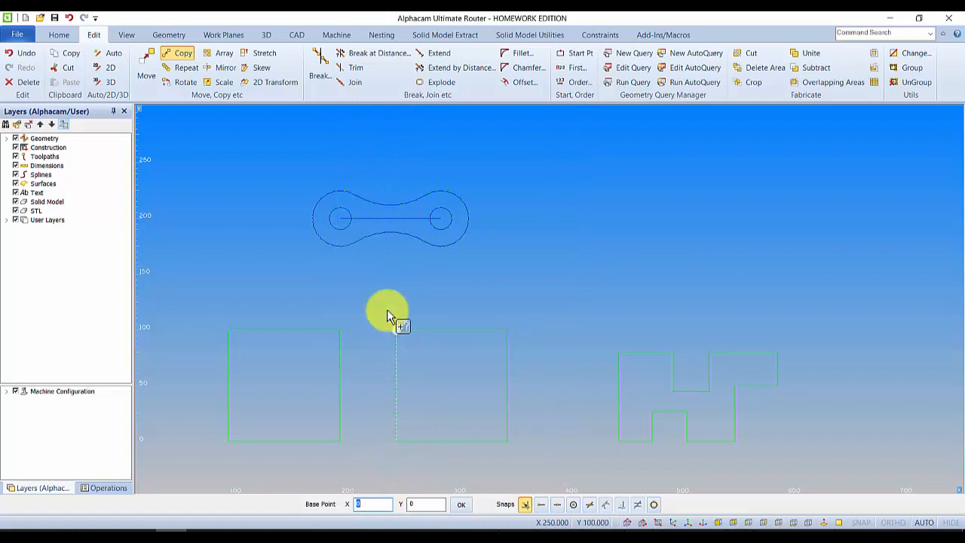
click(337, 217)
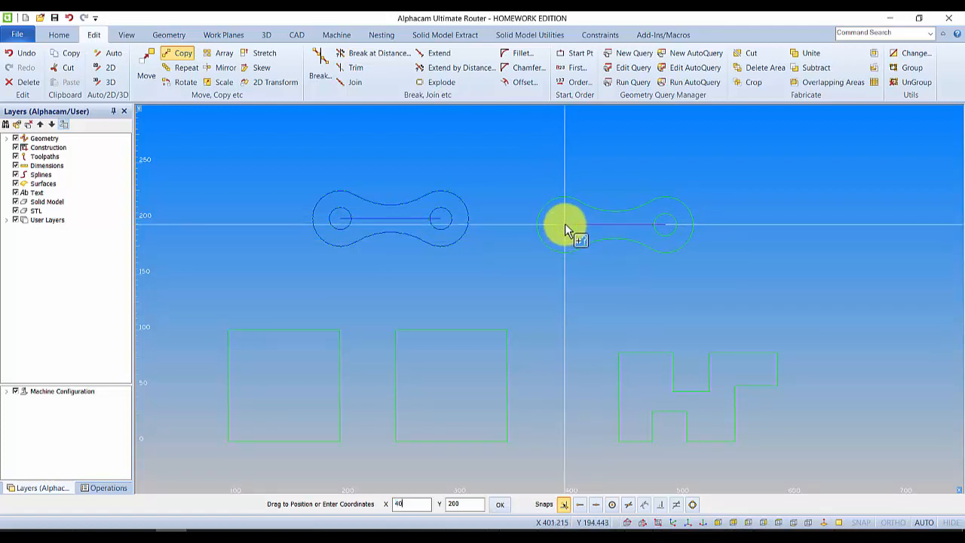
text(0)
key(Return)
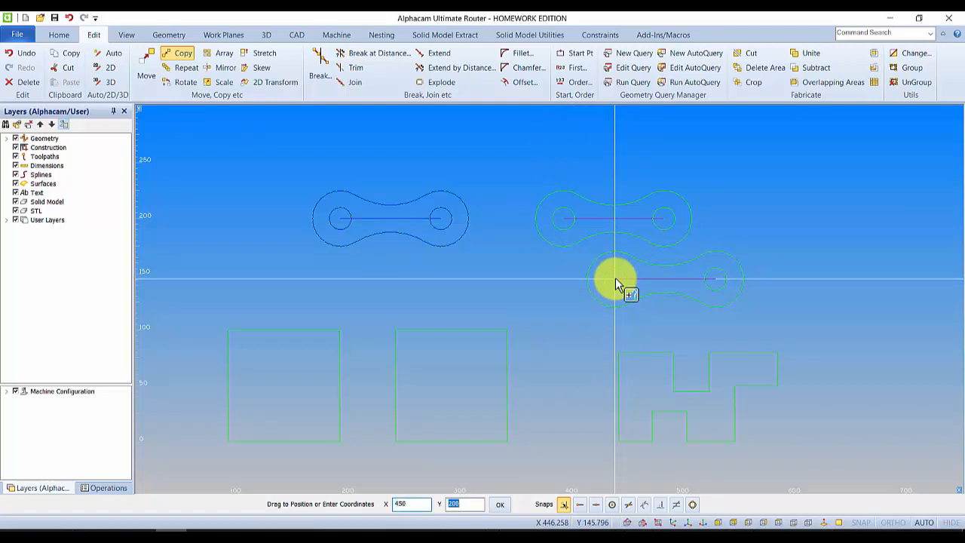
text(0)
key(Return)
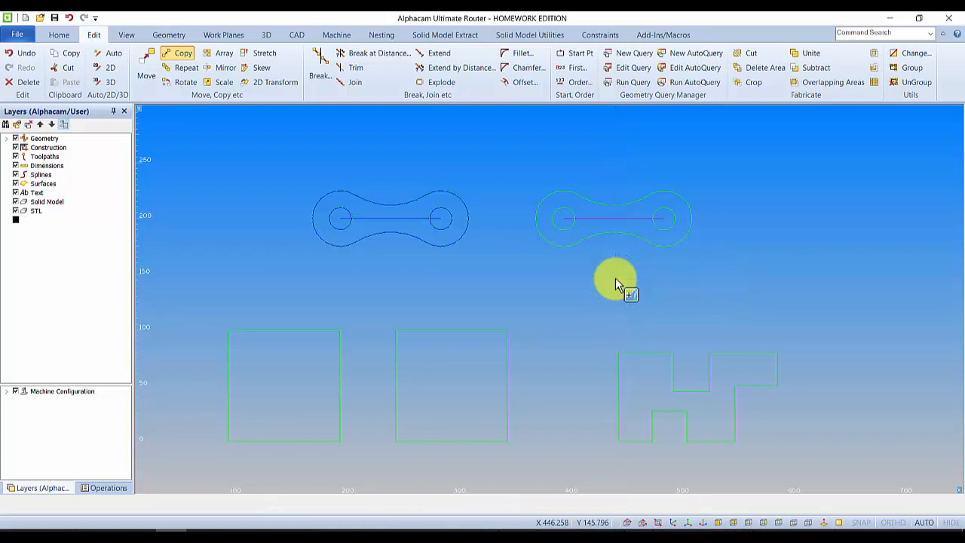
Place six further copies of the link freehand around the existing ones and finish copying
middle_drag(663, 229, 552, 247)
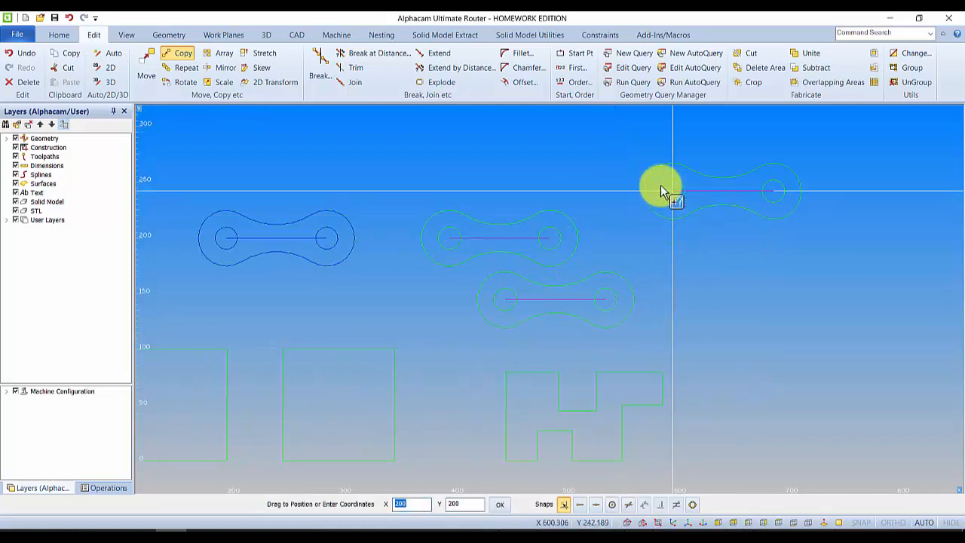
click(507, 177)
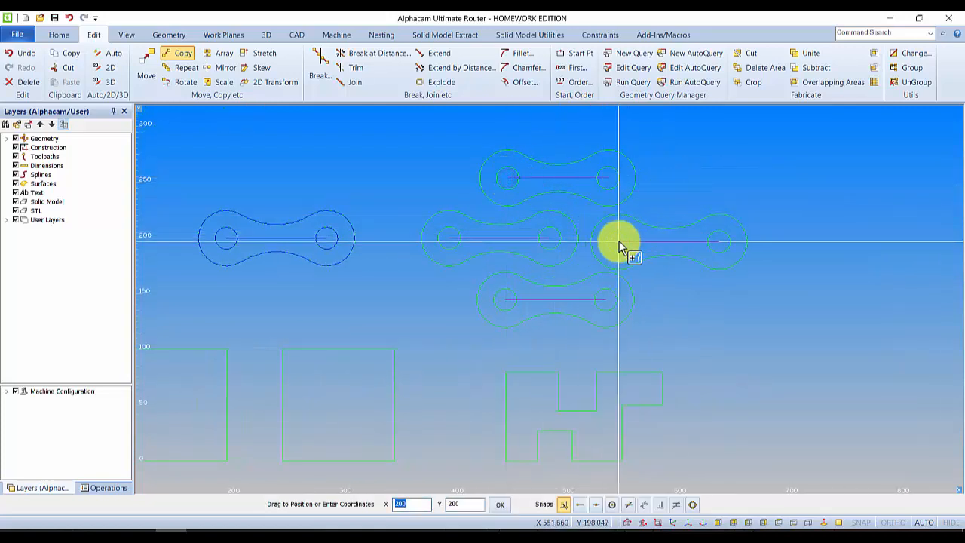
click(622, 238)
click(679, 187)
click(678, 299)
scroll(601, 311, down, 3)
middle_drag(545, 305, 584, 313)
click(487, 255)
click(567, 218)
middle_drag(558, 266, 528, 254)
key(Escape)
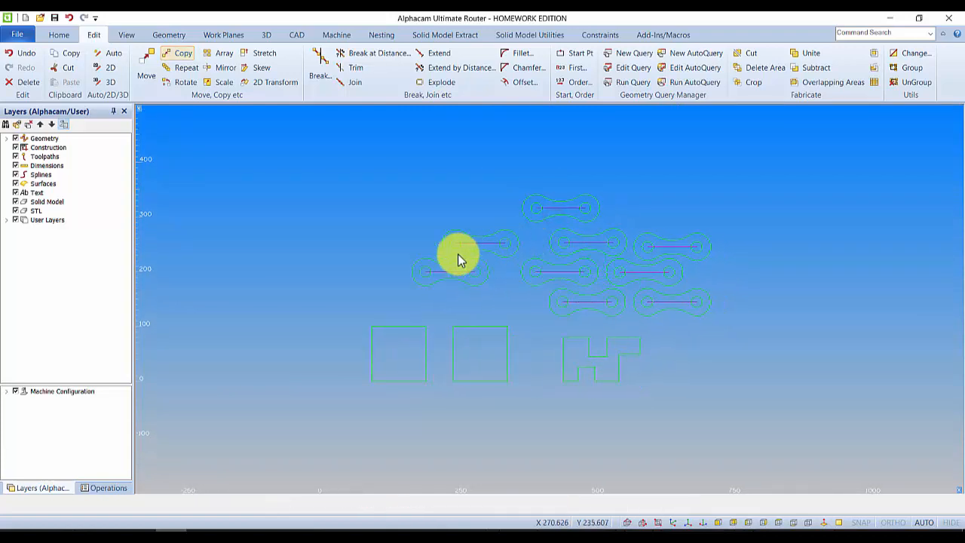
Move the original link by its left circle's centre to a free spot above the neighbouring copy
scroll(453, 289, up, 3)
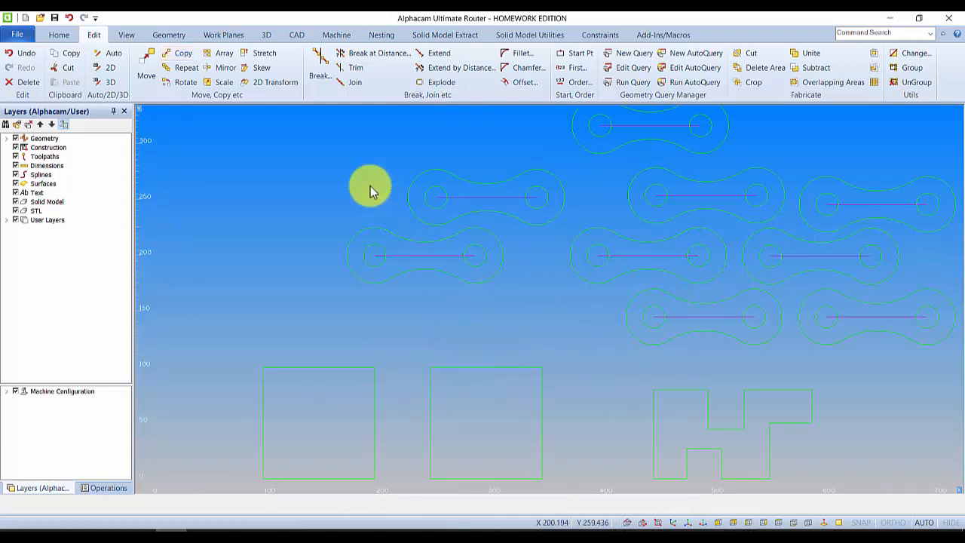
click(147, 71)
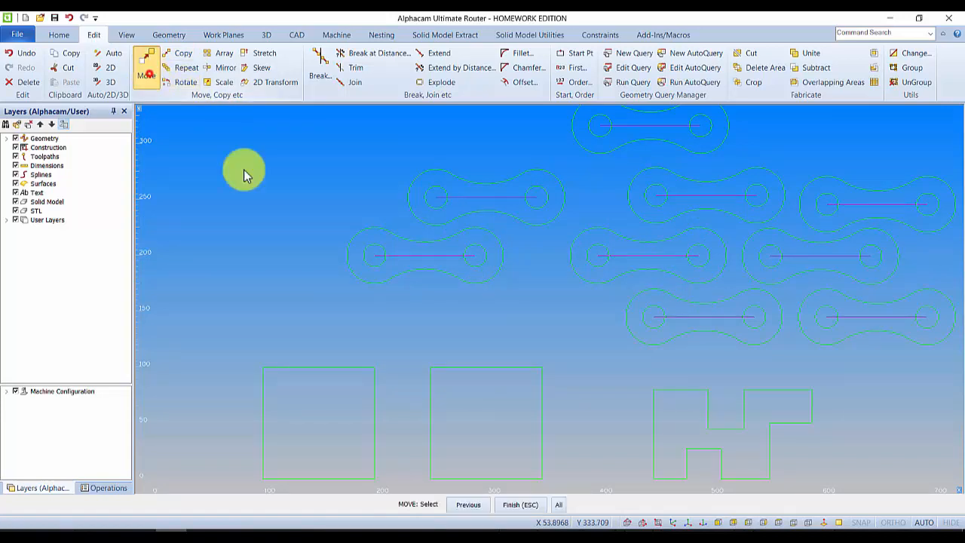
click(500, 231)
click(337, 302)
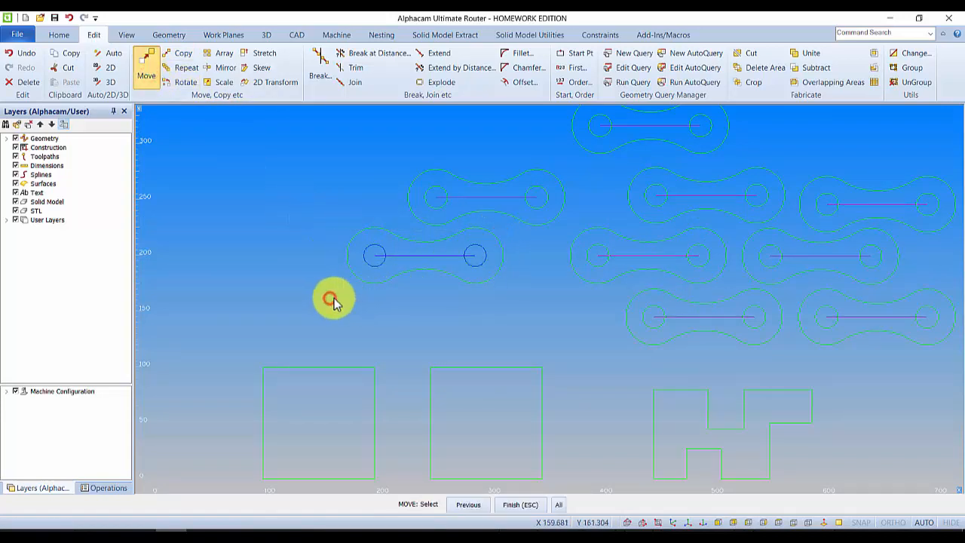
click(519, 505)
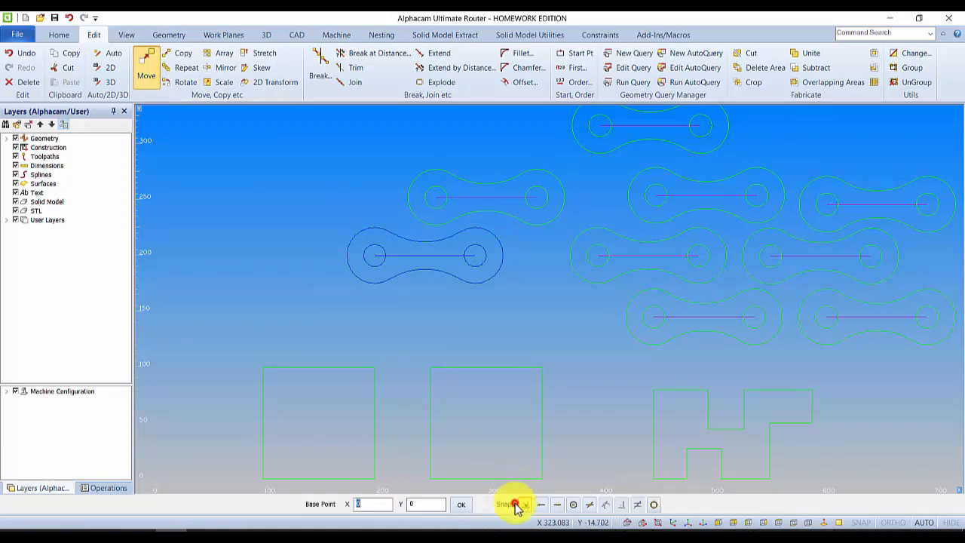
click(375, 259)
middle_drag(423, 304, 443, 349)
click(405, 175)
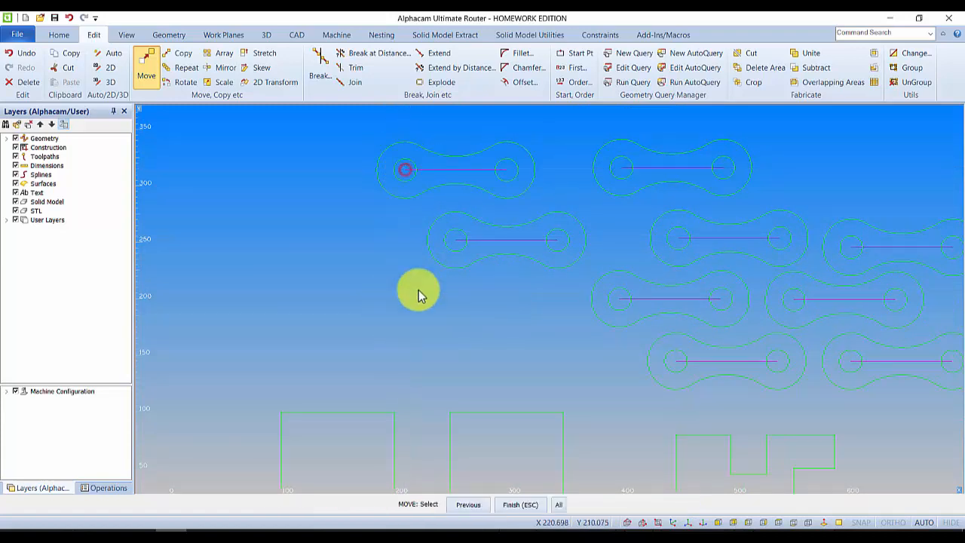
Offset all four sides of the first square inward by a distance of 15, using the Line / Arc option
scroll(504, 300, up, 2)
scroll(504, 300, down, 3)
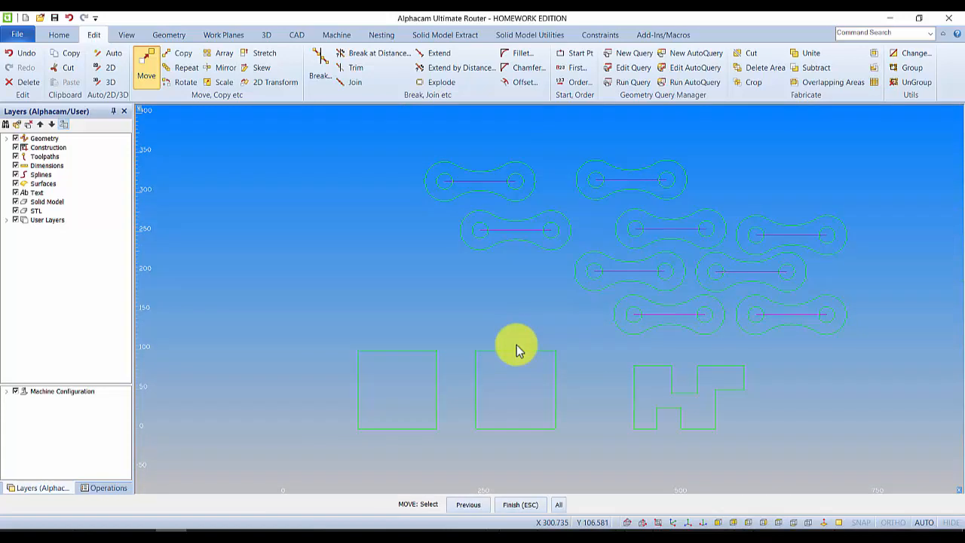
scroll(476, 345, up, 2)
scroll(487, 263, down, 2)
scroll(420, 384, up, 2)
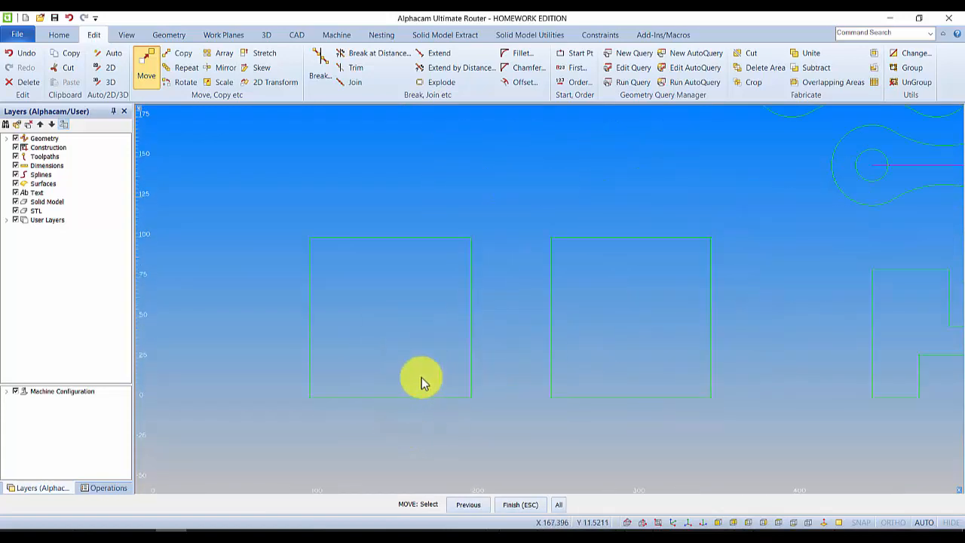
click(521, 83)
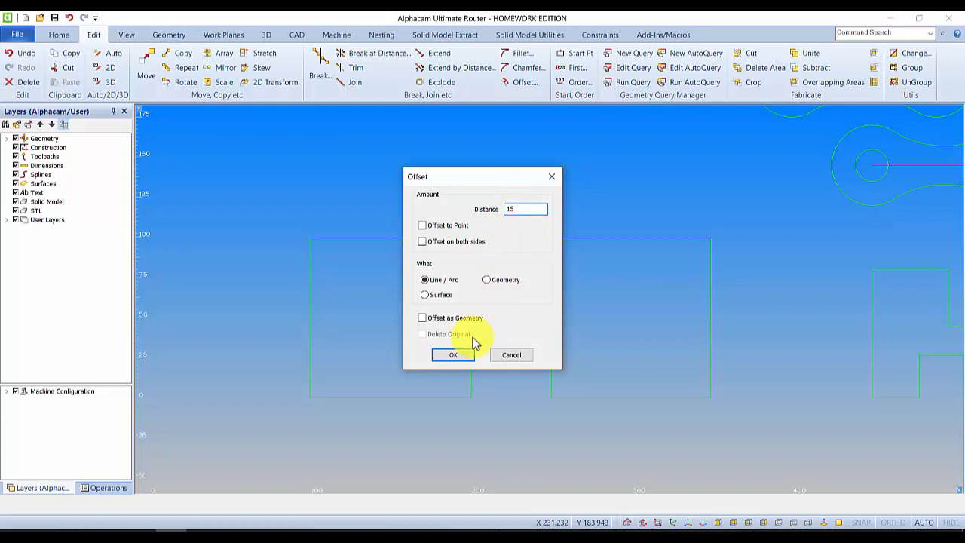
click(453, 355)
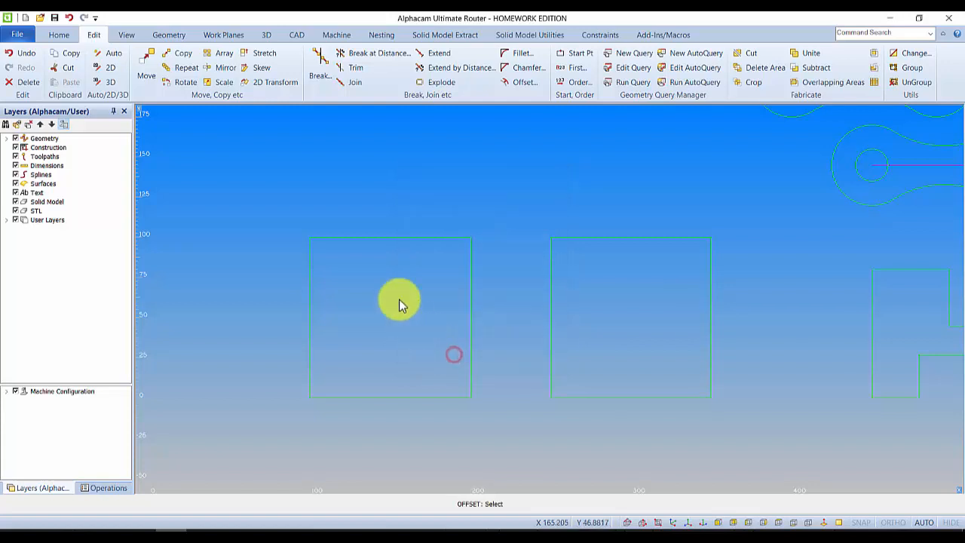
click(386, 240)
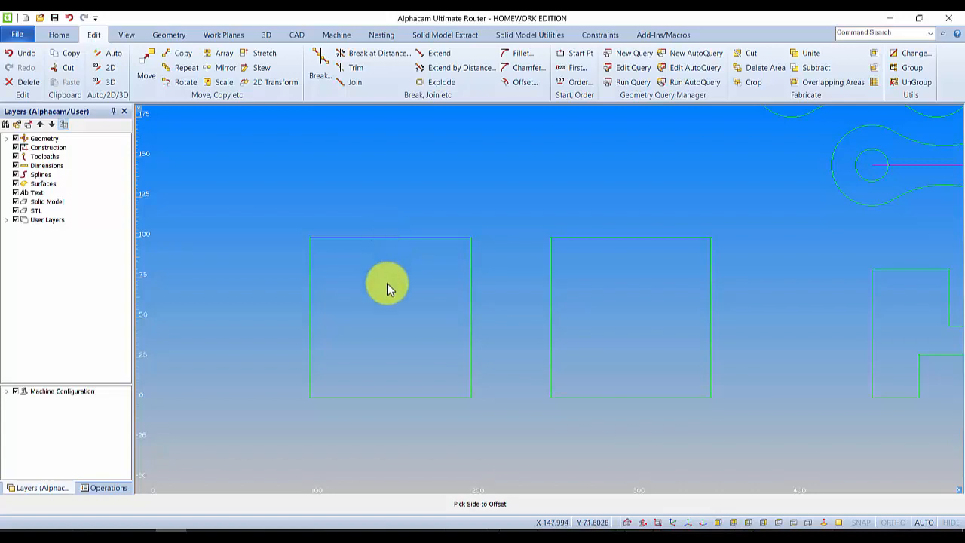
click(386, 285)
click(310, 287)
click(354, 283)
click(381, 395)
click(372, 344)
click(471, 303)
click(420, 300)
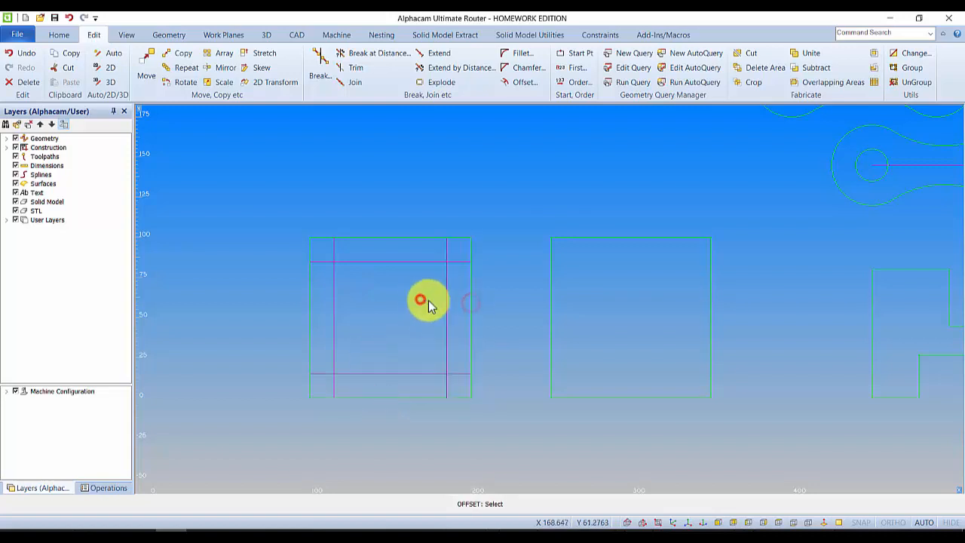
Offset all four sides of the second square inward by the same distance of 15
click(623, 238)
click(623, 272)
click(551, 284)
click(586, 284)
click(613, 396)
click(609, 345)
click(710, 318)
click(668, 314)
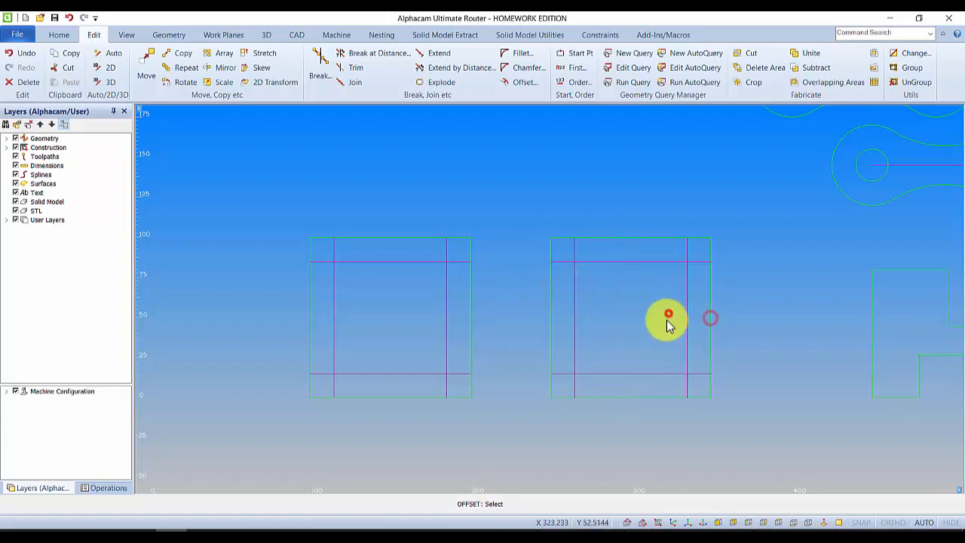
scroll(653, 320, down, 5)
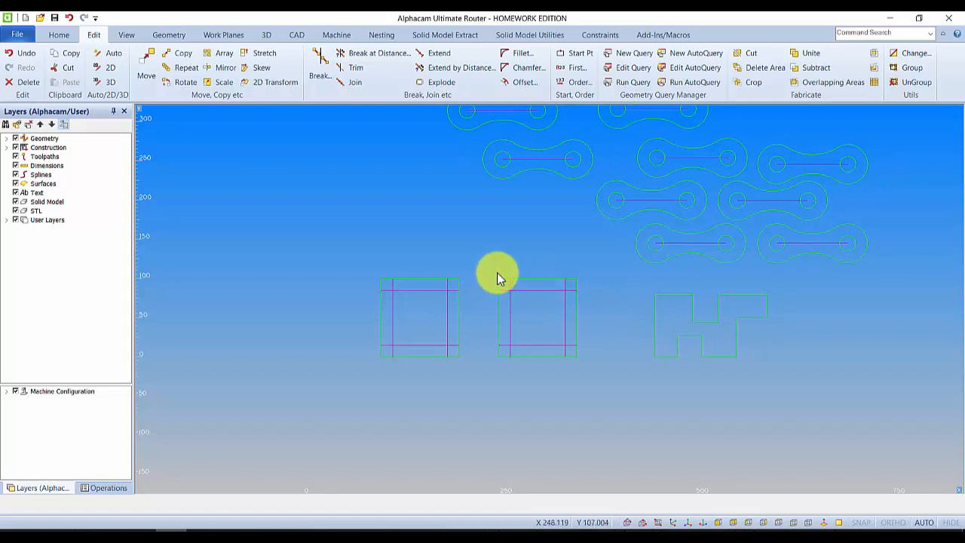
Chamfer the two upper corners of the first square individually, with first and second distances of 5
scroll(516, 270, down, 3)
scroll(516, 270, up, 5)
middle_drag(373, 282, 396, 254)
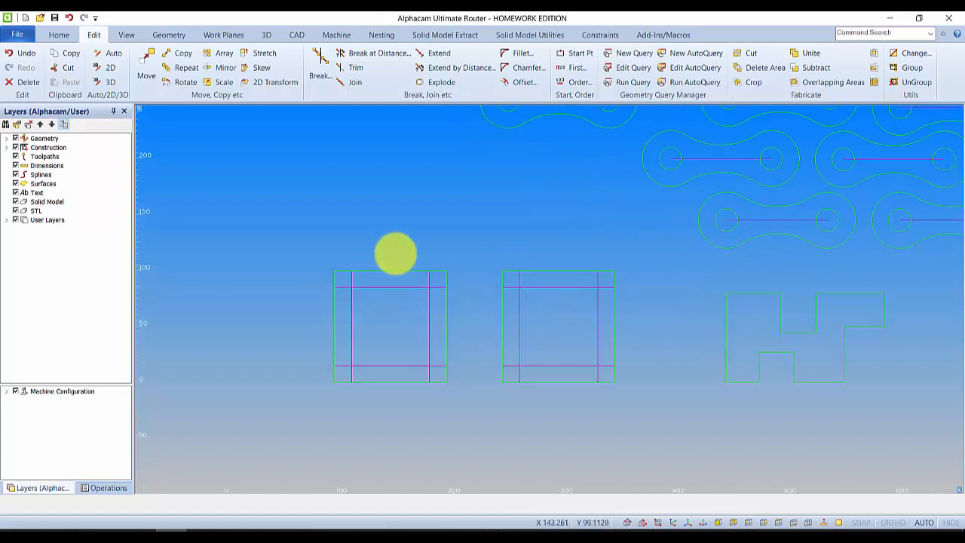
scroll(366, 244, up, 5)
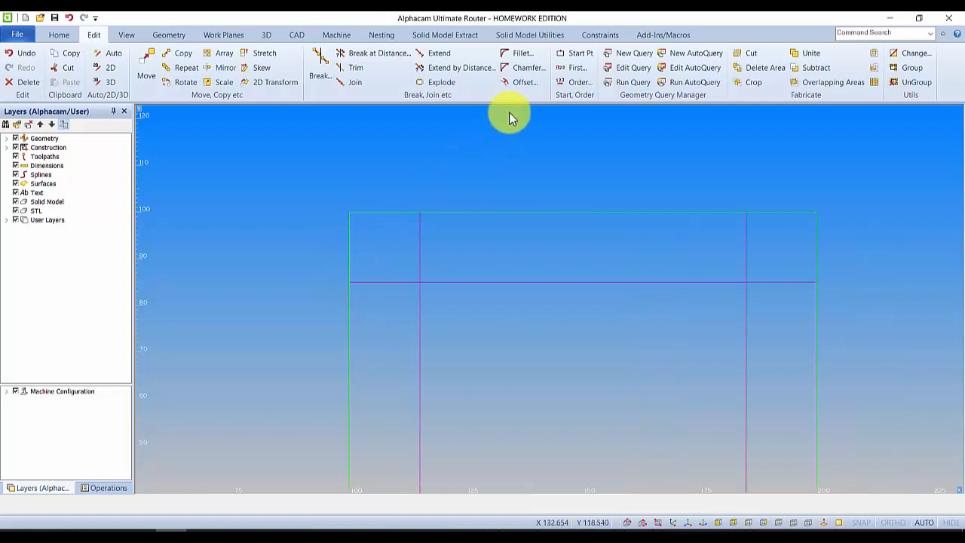
click(526, 67)
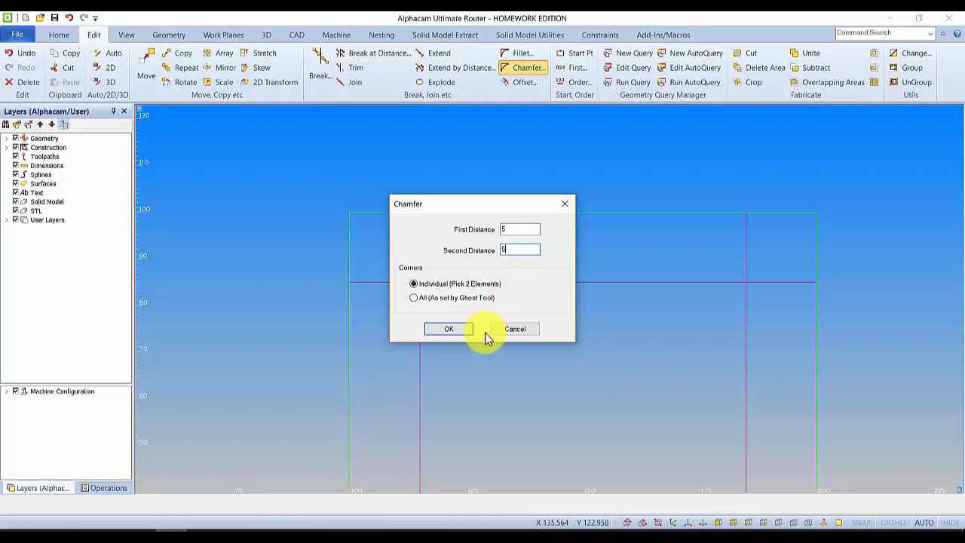
click(451, 329)
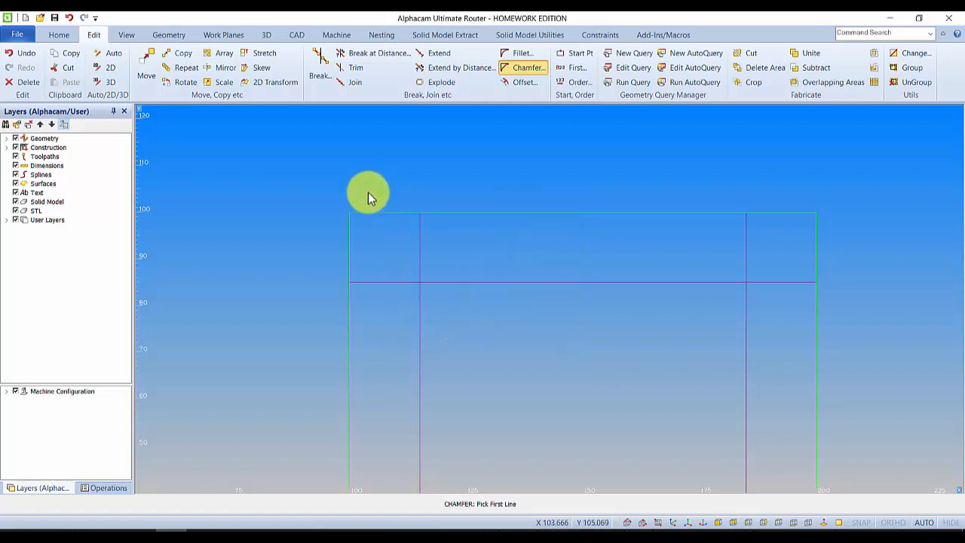
click(369, 212)
click(351, 238)
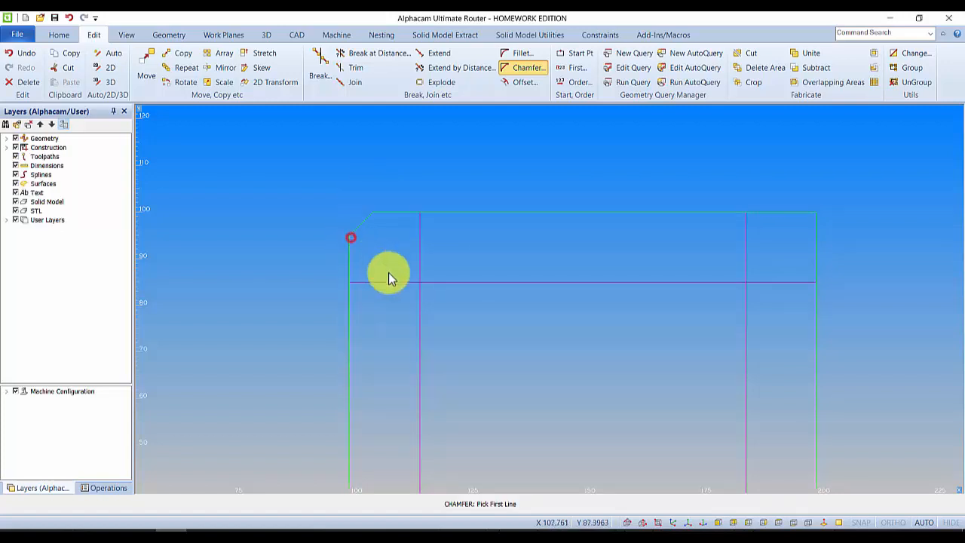
middle_drag(581, 336, 473, 324)
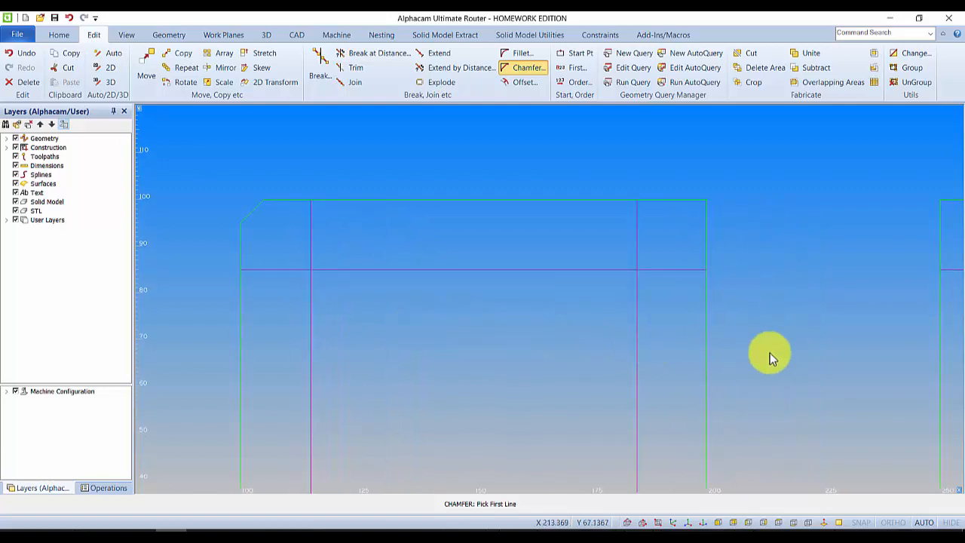
click(692, 200)
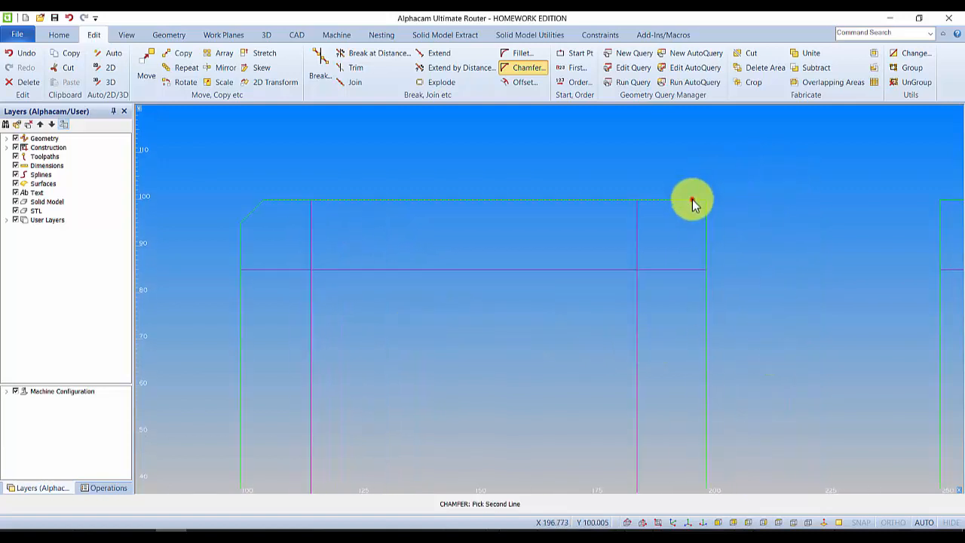
click(706, 217)
Chamfer the two lower corners of the first square with the same distances and finish the command
scroll(625, 332, down, 3)
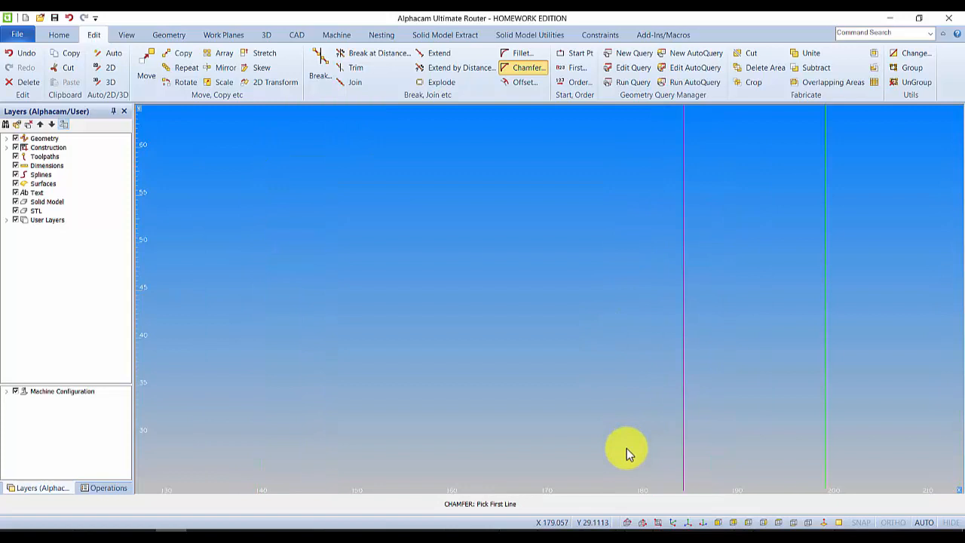
scroll(674, 442, down, 2)
click(674, 417)
click(517, 408)
click(527, 421)
middle_drag(636, 361, 472, 344)
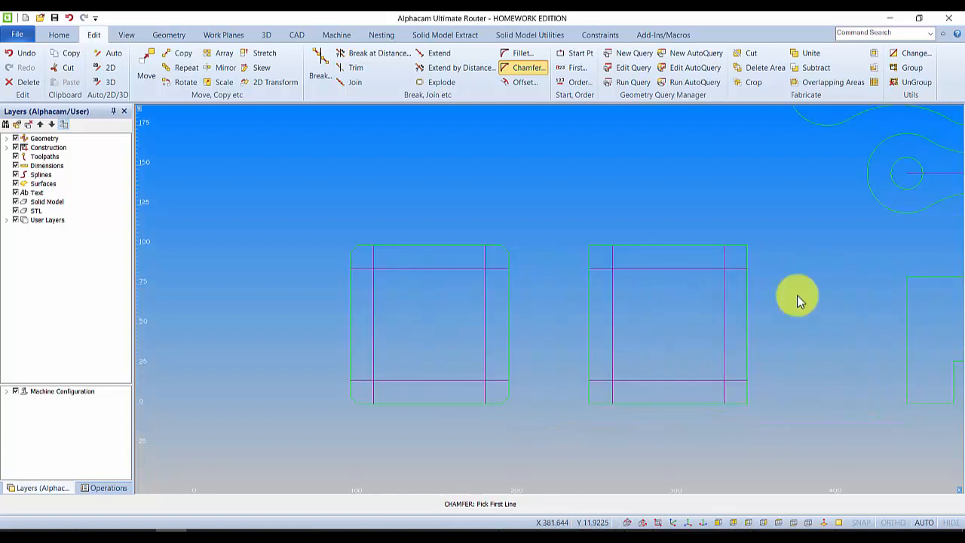
right_click(510, 213)
Chamfer the four corners of the second square individually, using unequal first and second distances
click(526, 67)
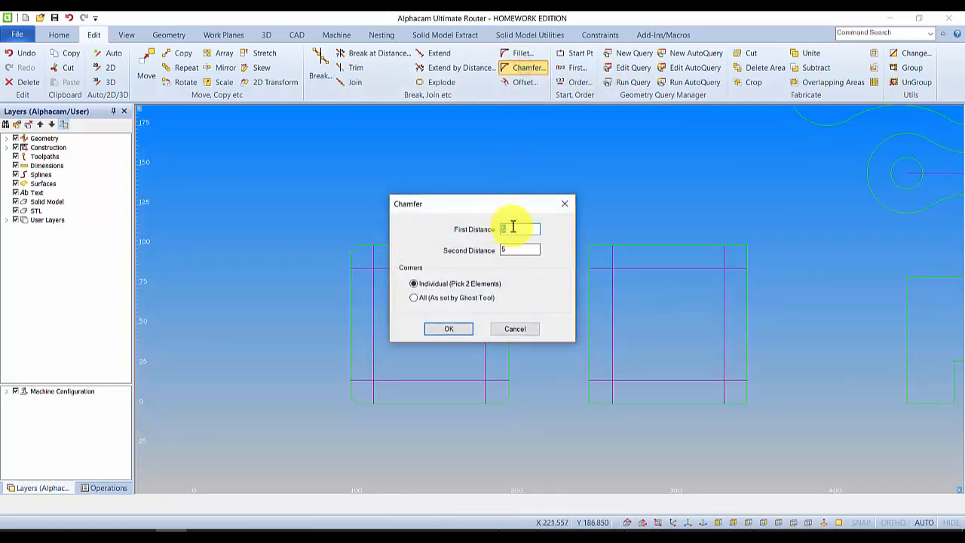
click(451, 328)
scroll(600, 256, up, 2)
click(602, 240)
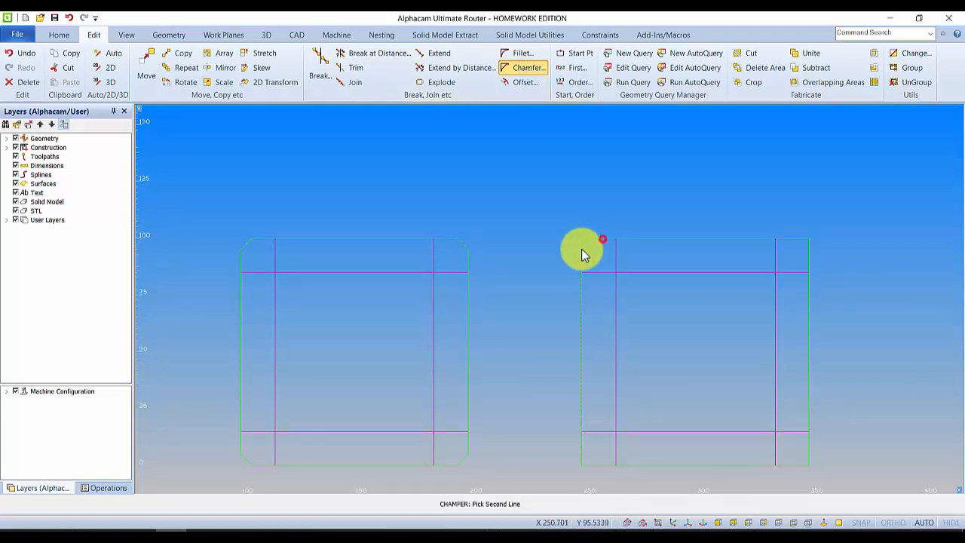
click(580, 252)
click(802, 240)
click(808, 257)
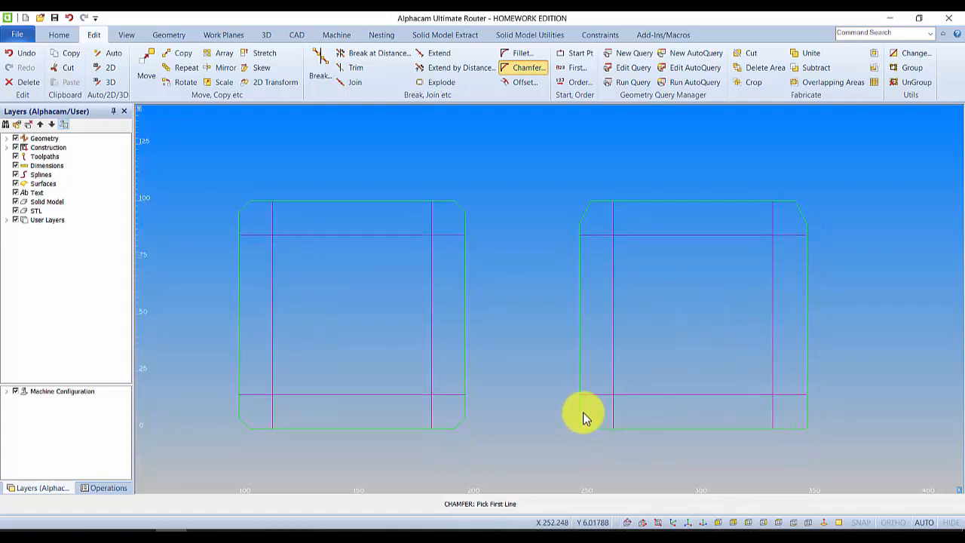
click(596, 429)
click(795, 426)
scroll(761, 410, down, 4)
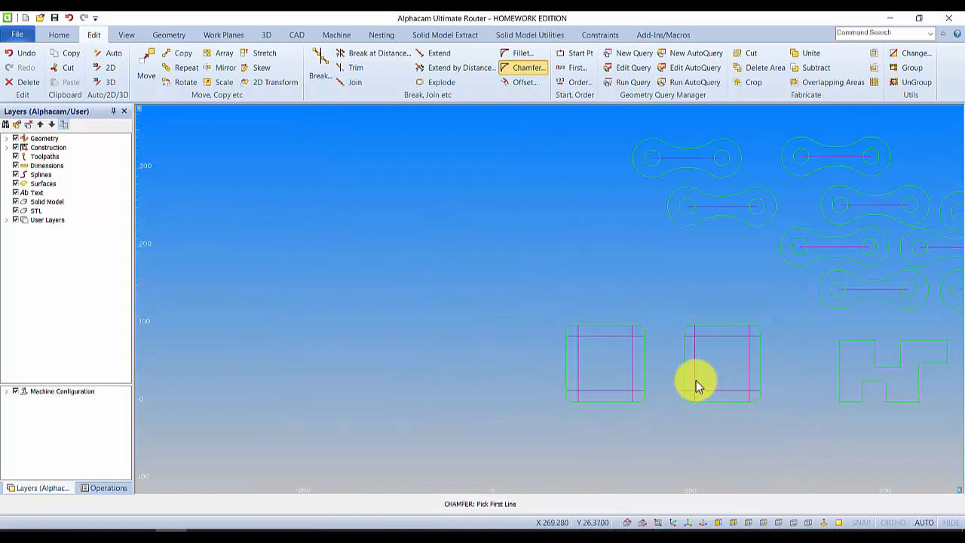
Undo all the chamfers on the second square
middle_drag(701, 358, 445, 246)
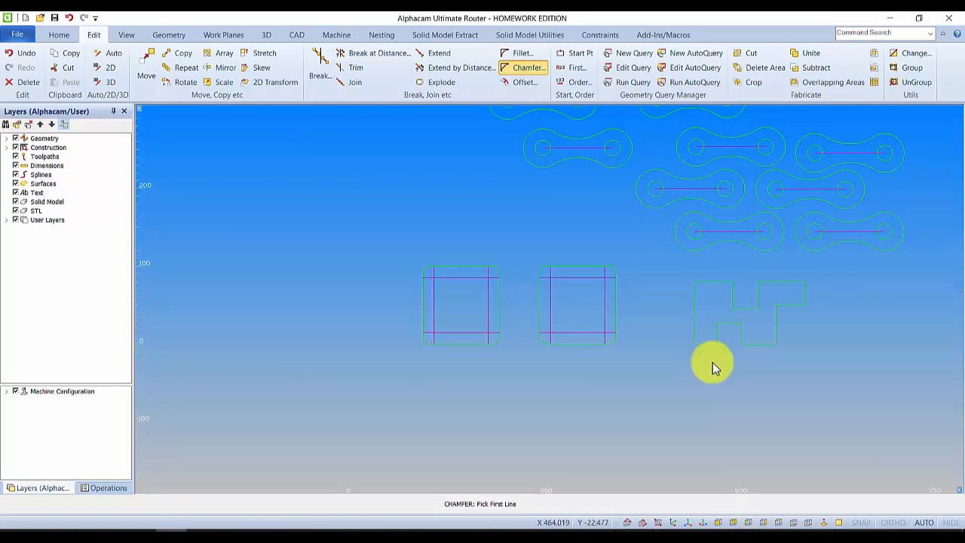
scroll(556, 284, down, 1)
scroll(556, 284, up, 5)
scroll(556, 287, down, 3)
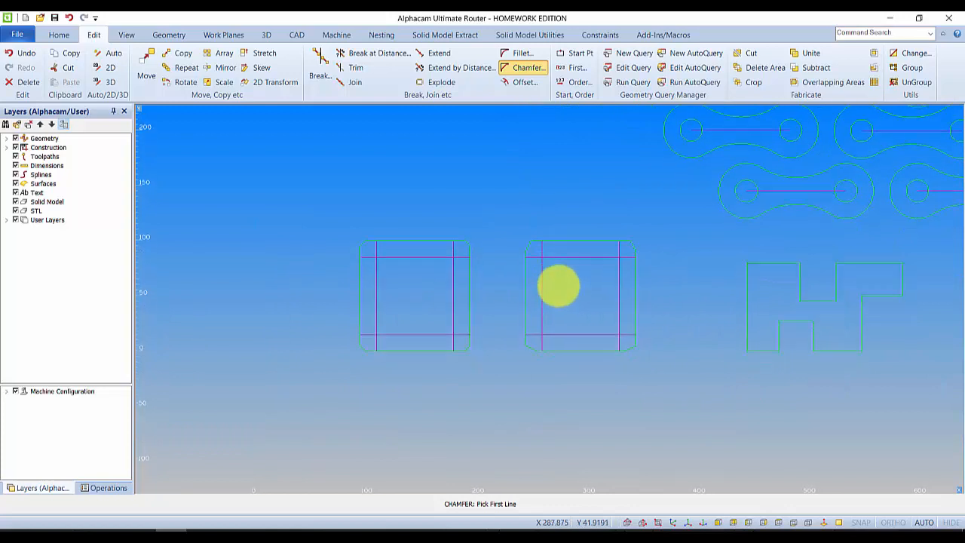
click(69, 18)
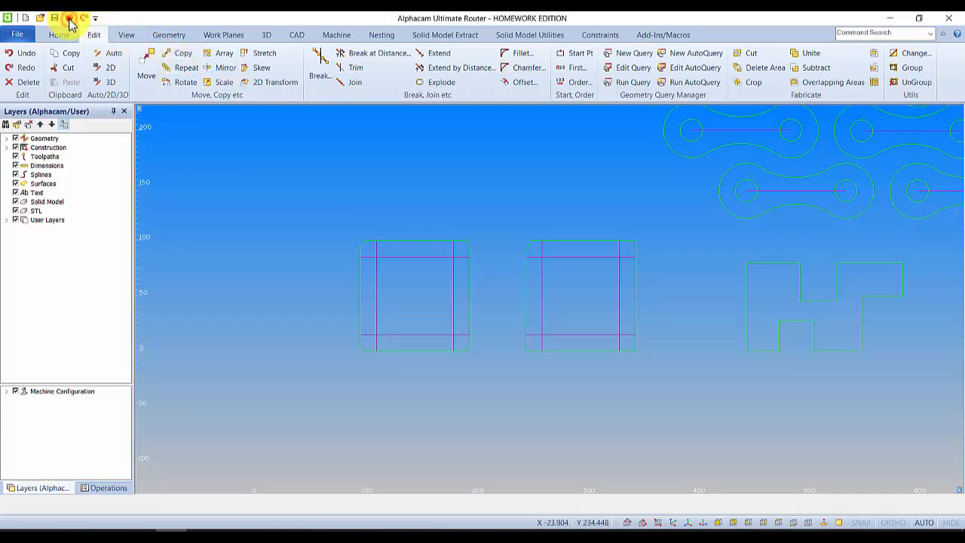
Fillet the two upper corners of the second square individually with a radius of 10
scroll(388, 261, down, 3)
scroll(405, 276, up, 5)
scroll(467, 256, up, 3)
scroll(513, 241, down, 2)
scroll(468, 260, up, 1)
scroll(453, 226, down, 2)
scroll(528, 263, down, 1)
click(520, 54)
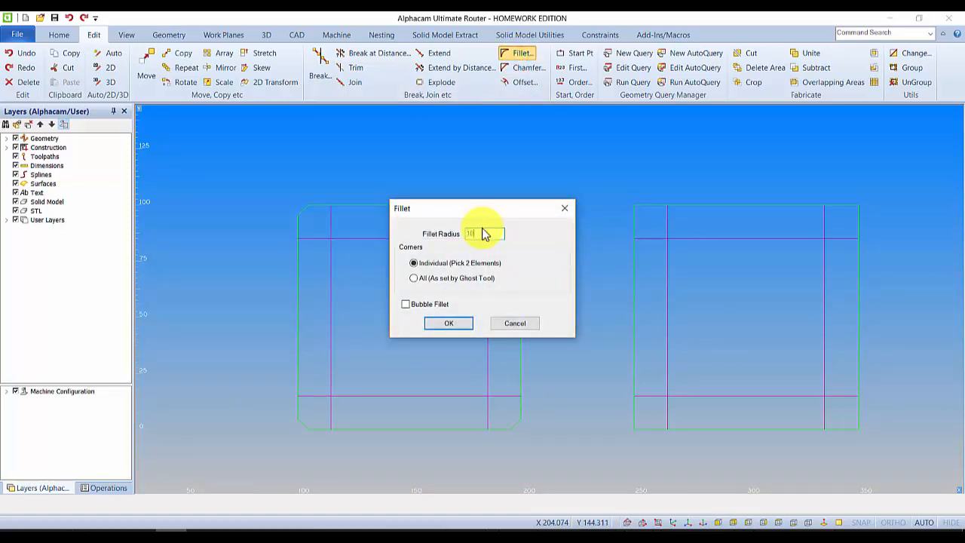
click(460, 323)
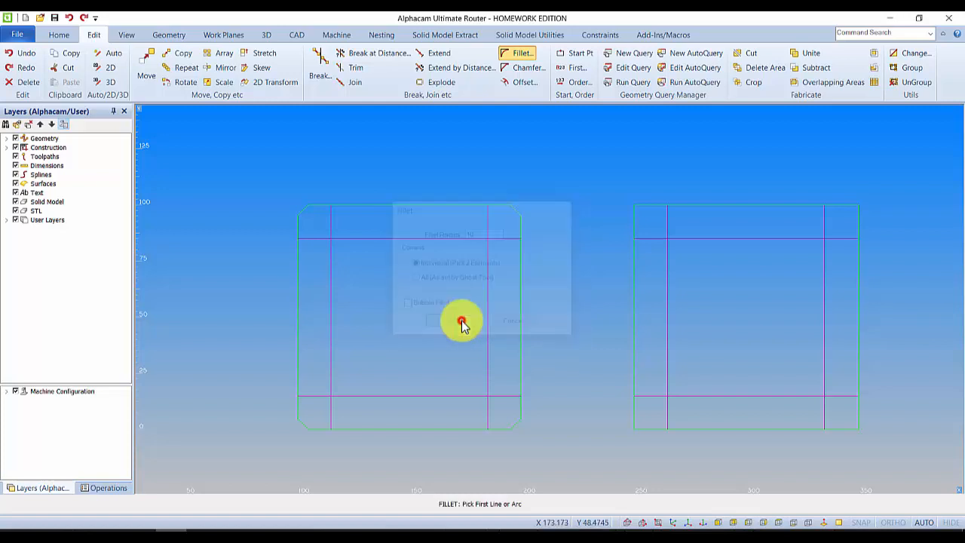
click(643, 206)
click(634, 216)
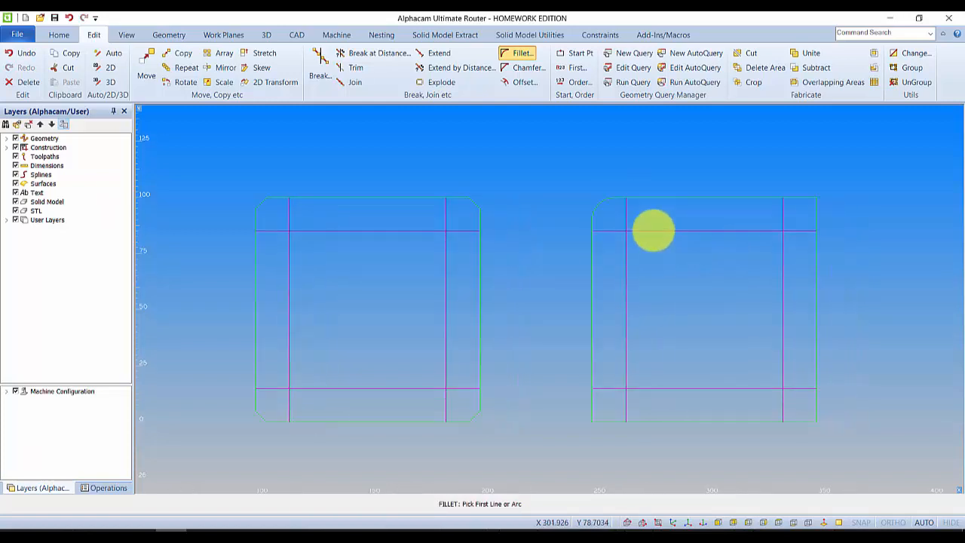
click(771, 194)
click(782, 388)
Fillet the two lower corners of the second square with the same radius of 10
click(782, 391)
click(766, 416)
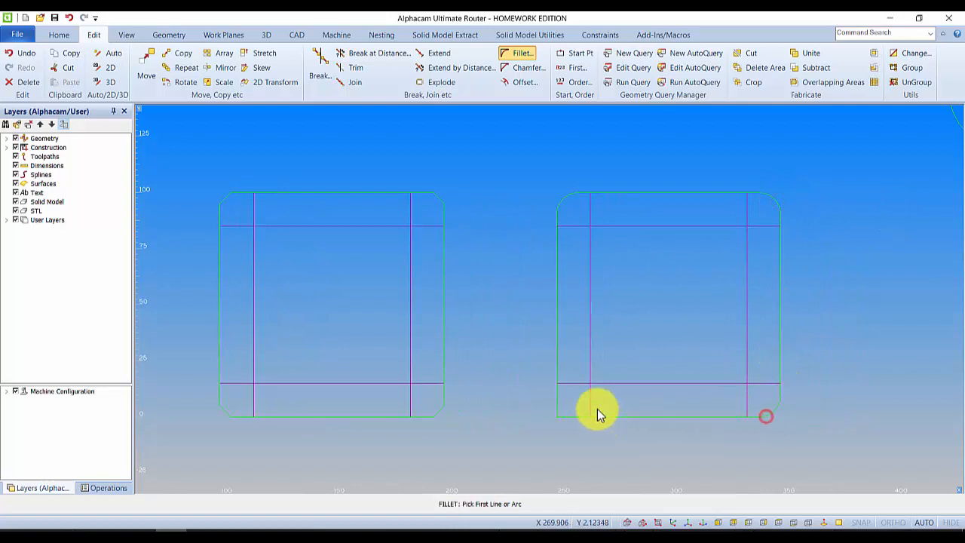
click(557, 399)
click(567, 415)
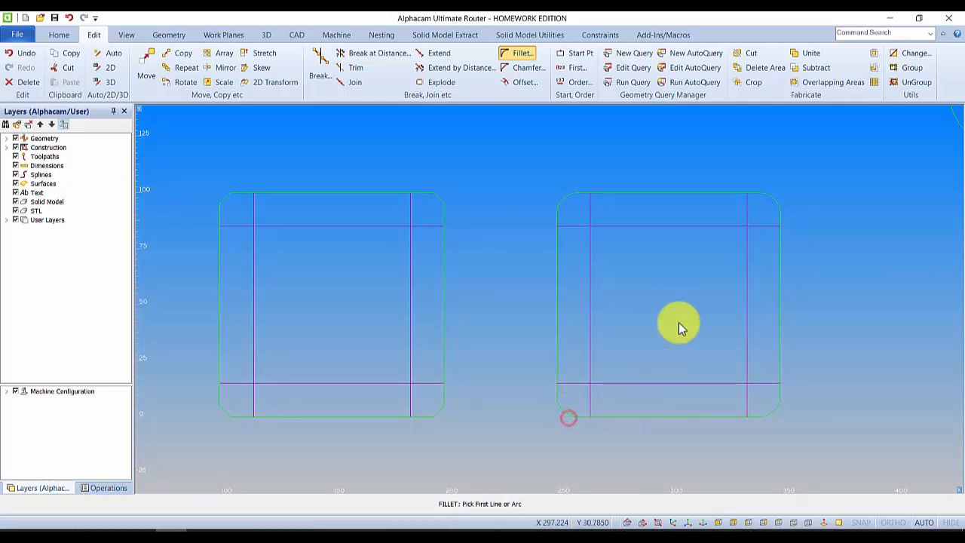
scroll(684, 300, up, 2)
scroll(683, 300, down, 5)
scroll(707, 301, up, 1)
middle_drag(709, 296, 583, 301)
scroll(644, 276, up, 2)
middle_drag(653, 226, 593, 269)
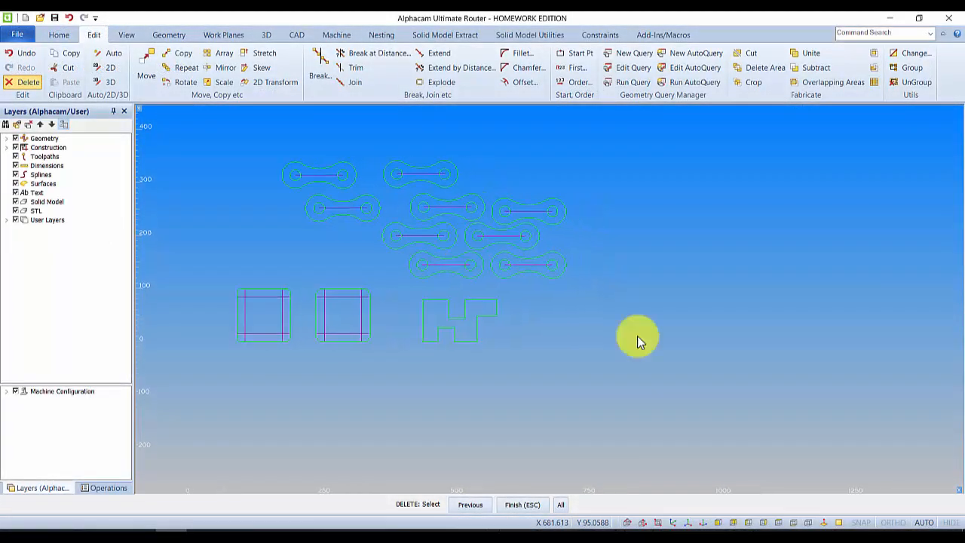
scroll(618, 323, down, 2)
scroll(612, 324, up, 3)
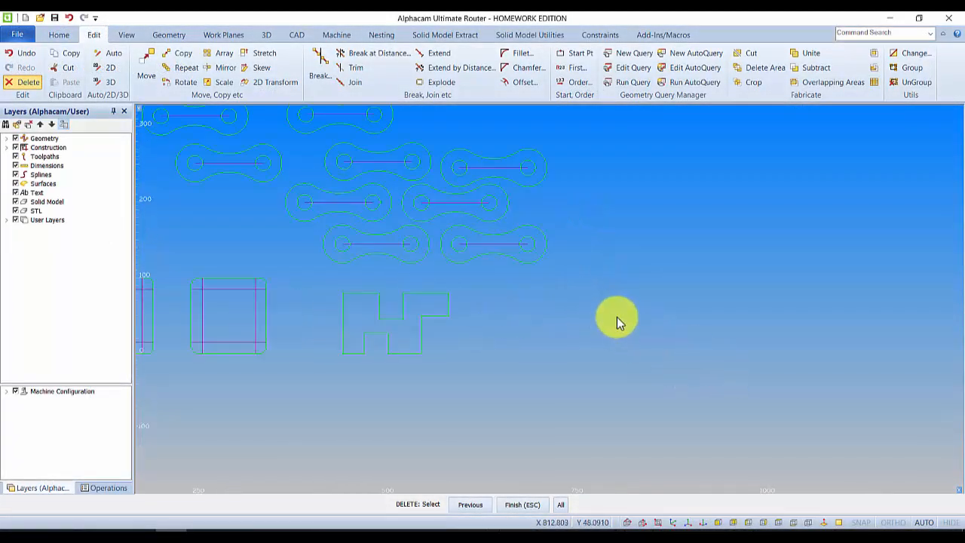
Switch off construction mode and draw a line from X 800, Y 0 to X 920, Y 0
click(181, 37)
click(179, 64)
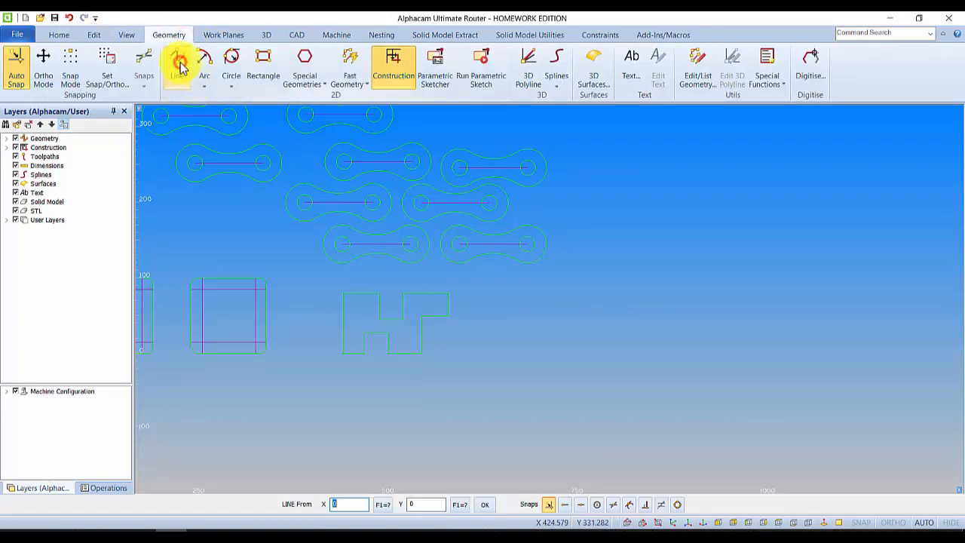
click(386, 69)
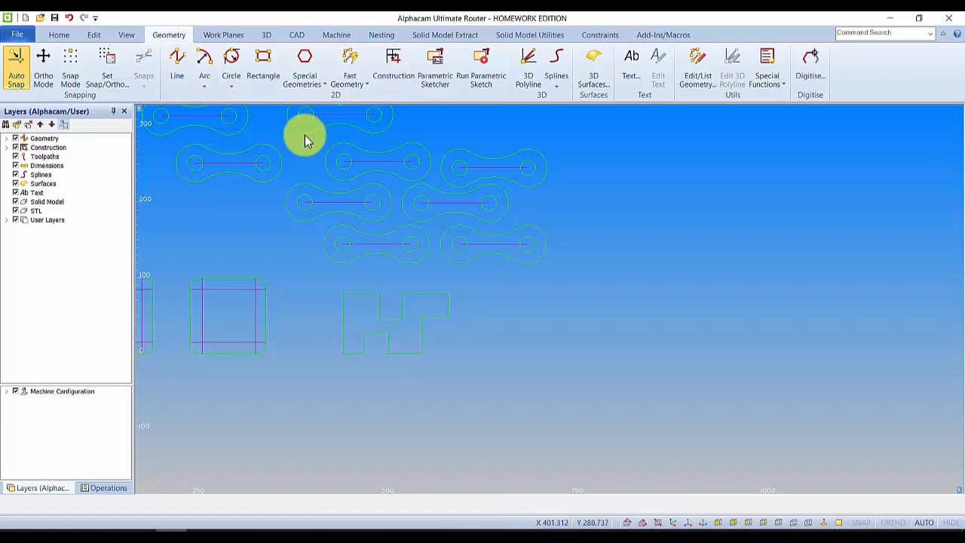
click(179, 68)
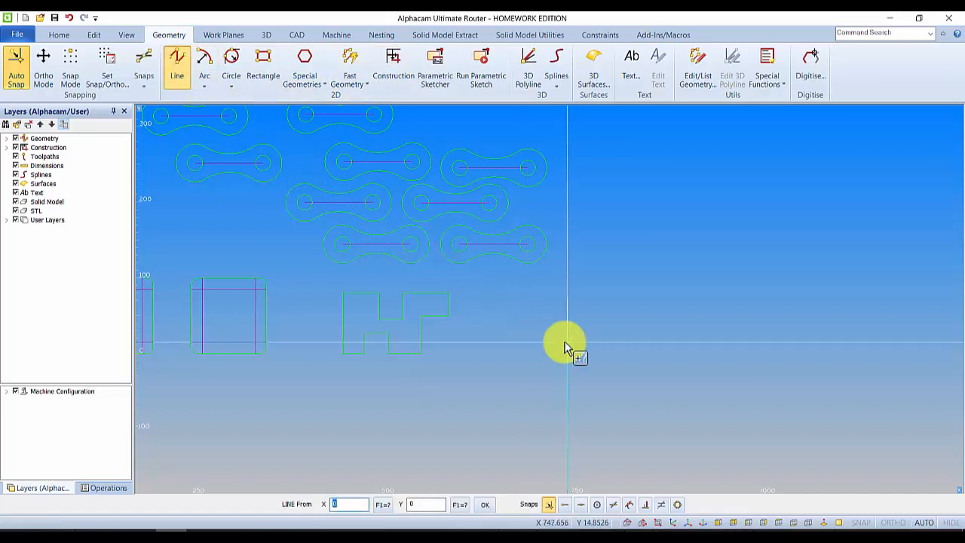
middle_drag(571, 351, 480, 333)
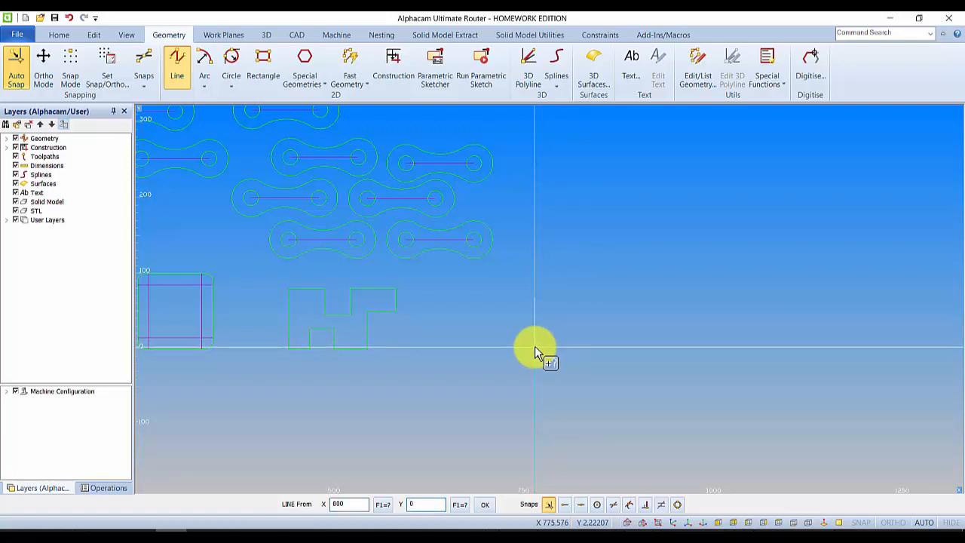
key(Return)
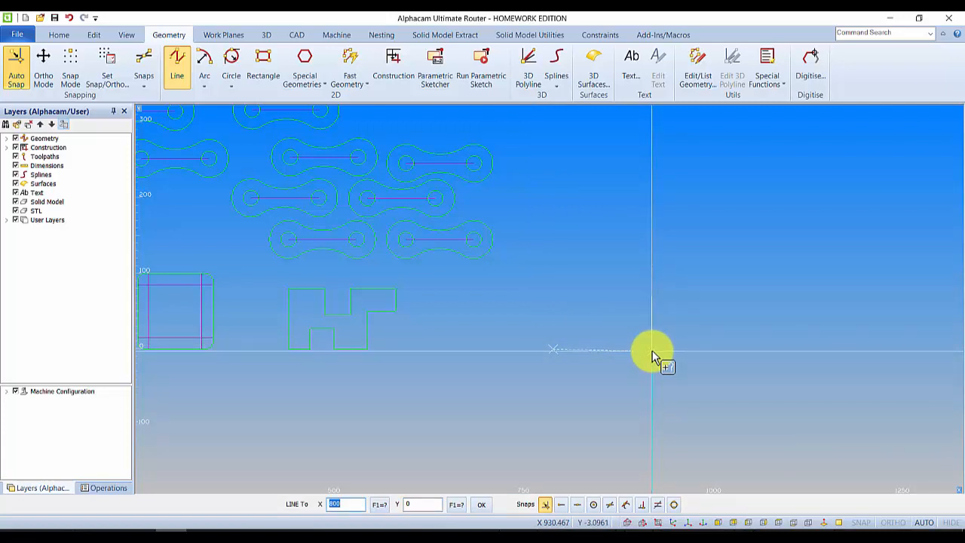
key(Return)
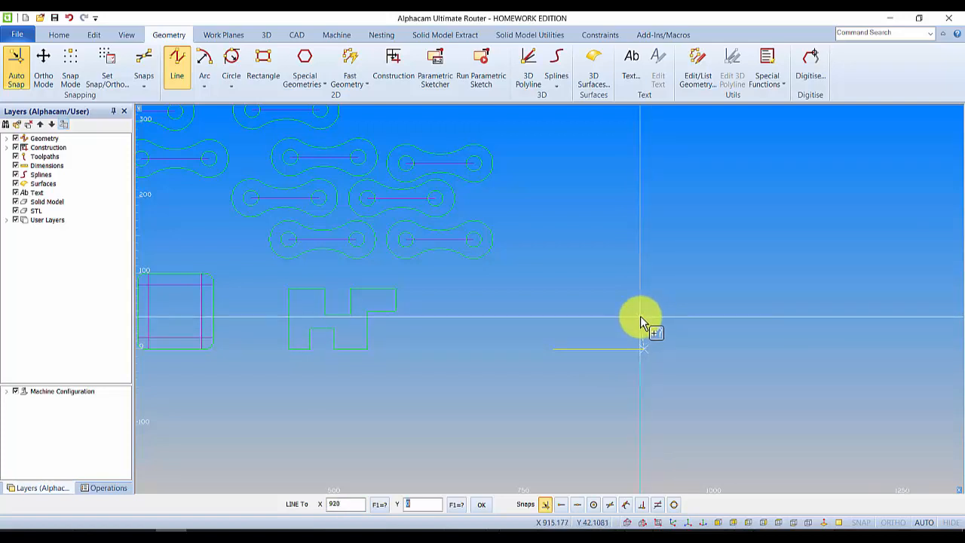
Continue the line up to X 920, Y 30 and across to X 1150, Y 30
text(30)
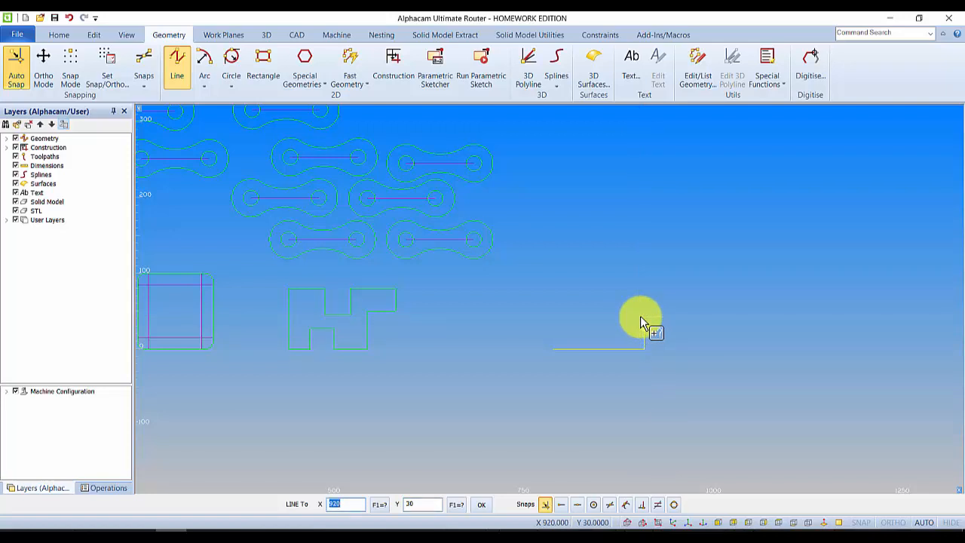
key(Return)
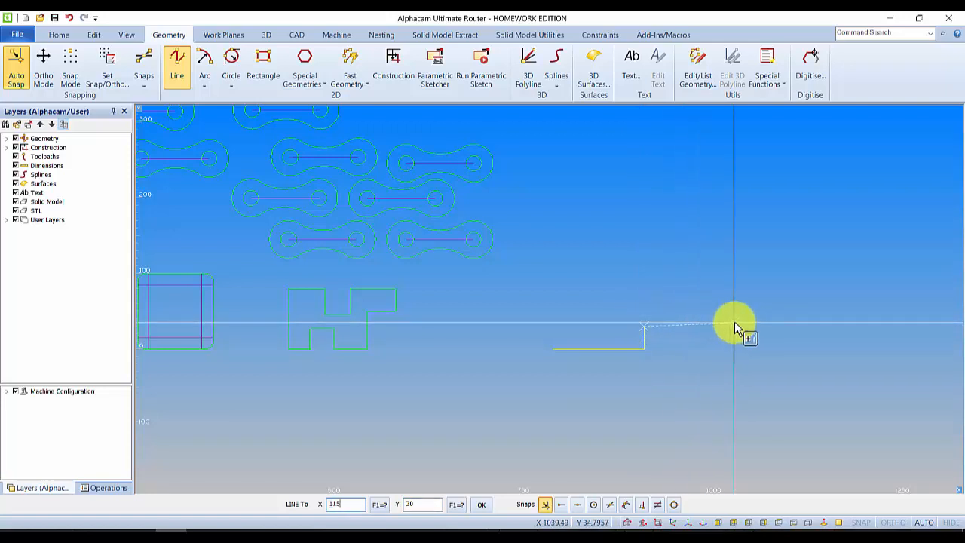
text(30)
key(Return)
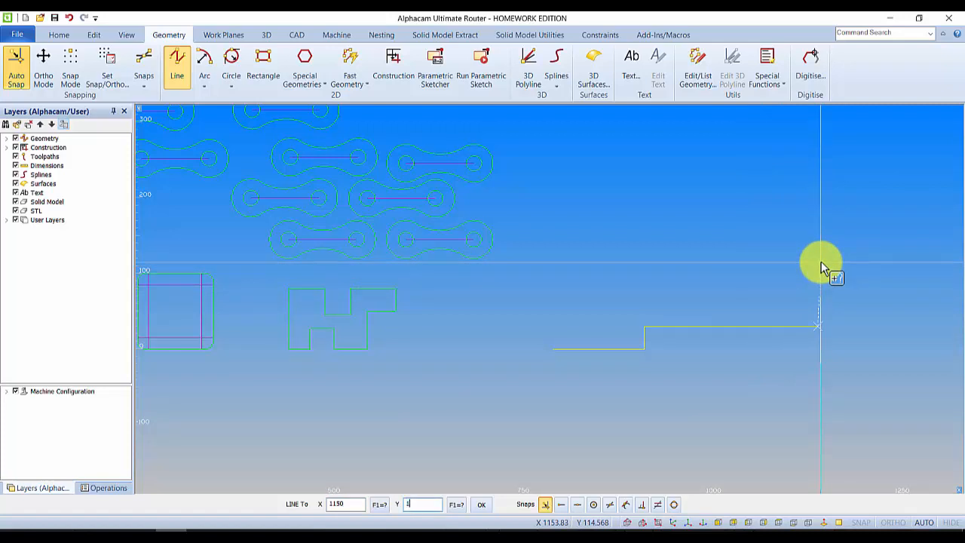
Continue the line up to X 1150, Y 130 and back across to X 920, Y 130
key(Return)
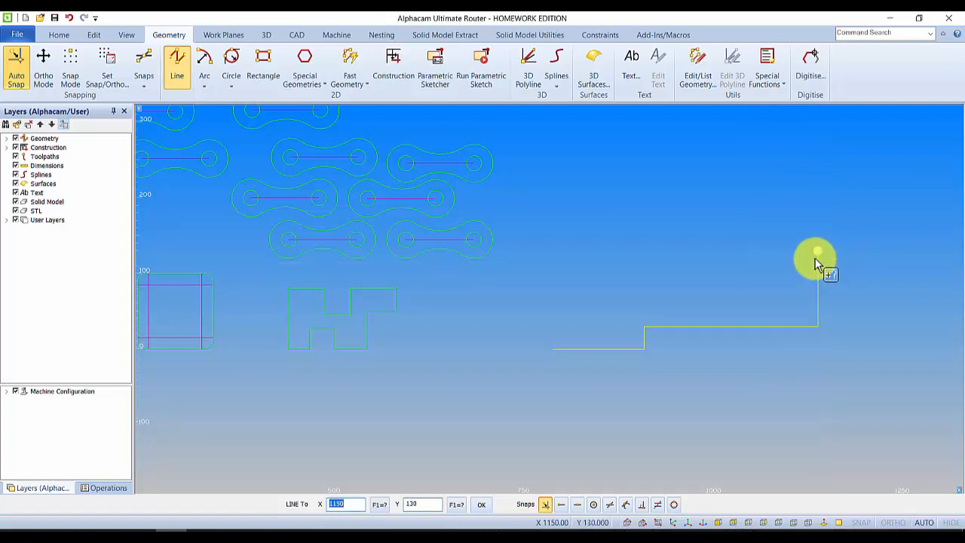
text(92)
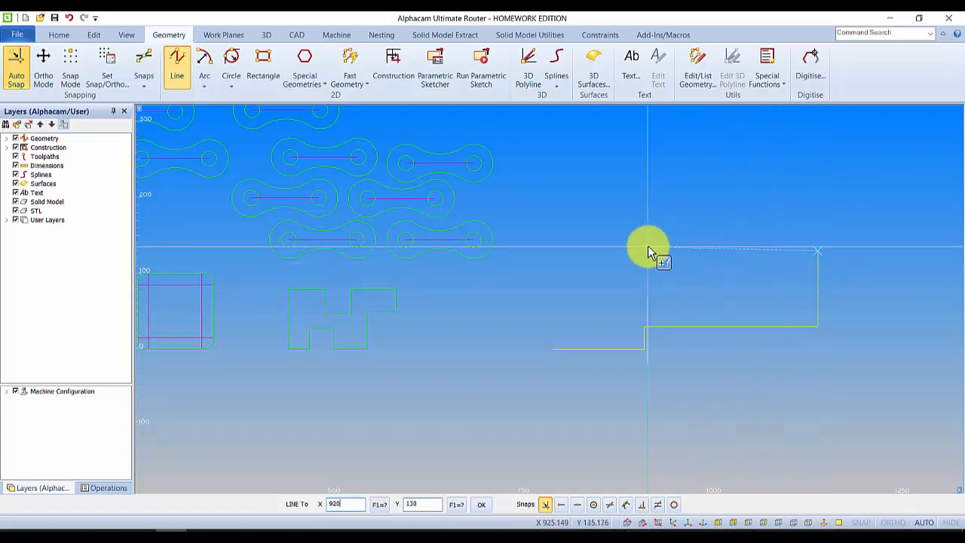
text(0)
key(Return)
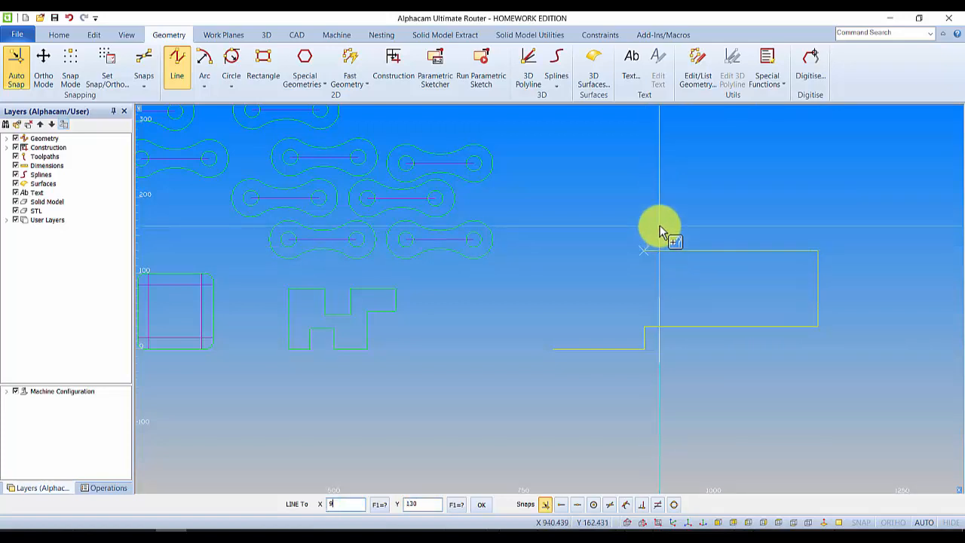
Continue the line up to X 920, Y 160, across to X 800, Y 160, and close the profile at X 800, Y 0
text(160)
key(Return)
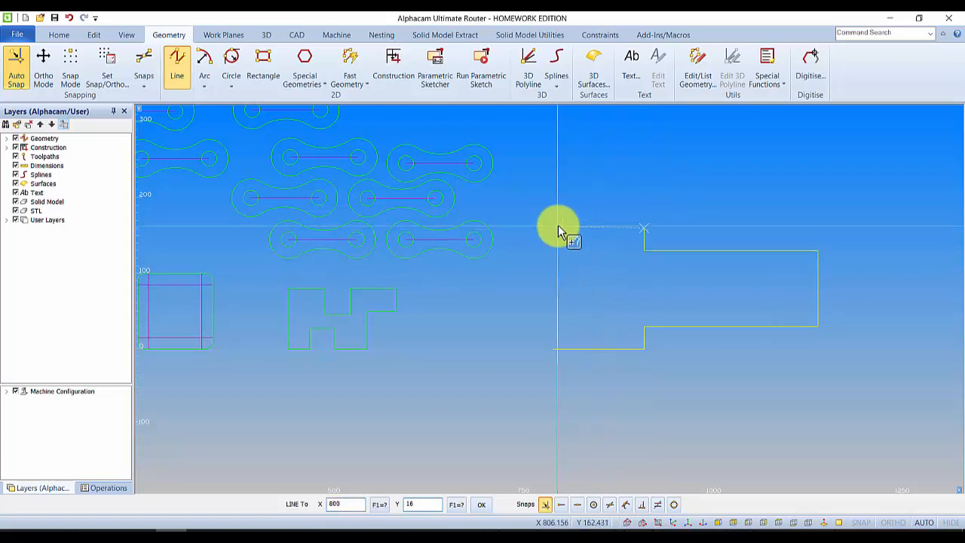
key(Return)
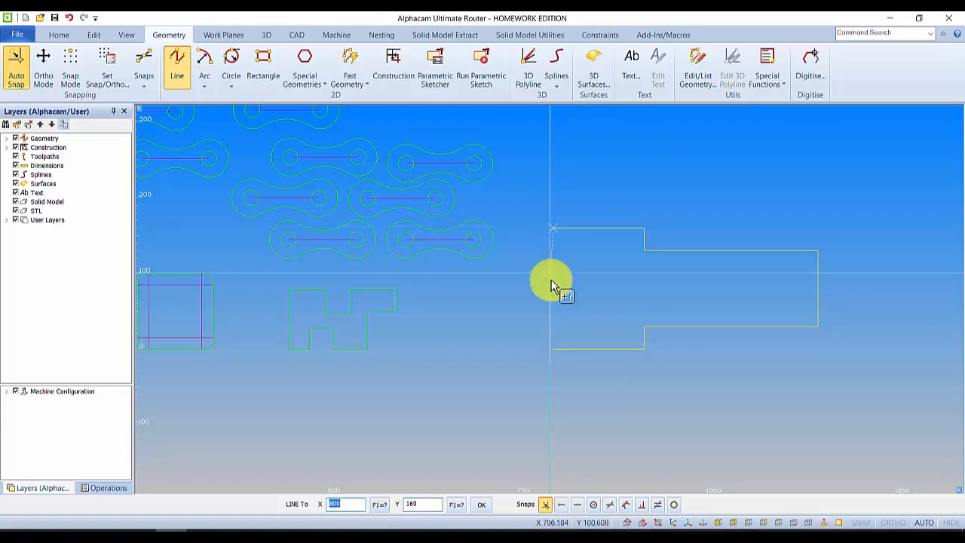
click(553, 350)
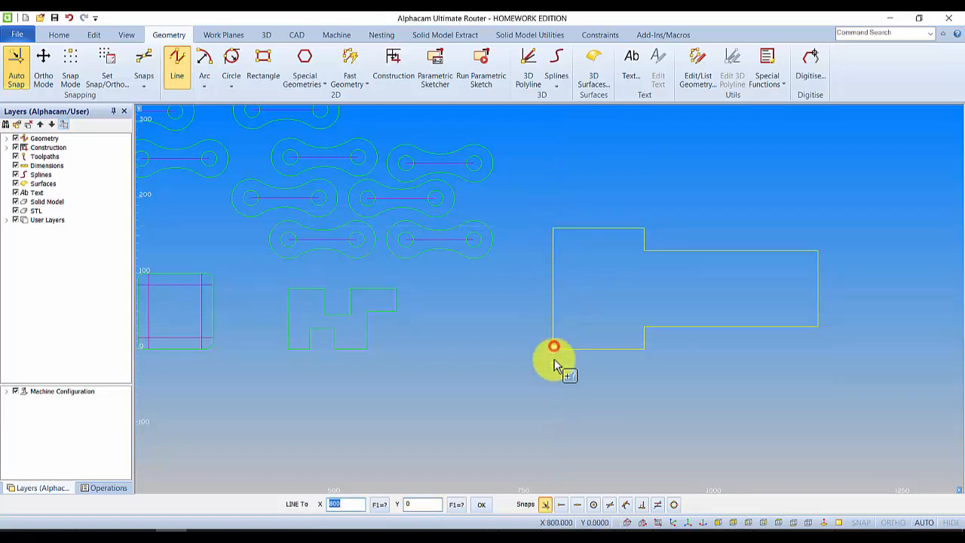
right_click(623, 392)
scroll(604, 362, down, 2)
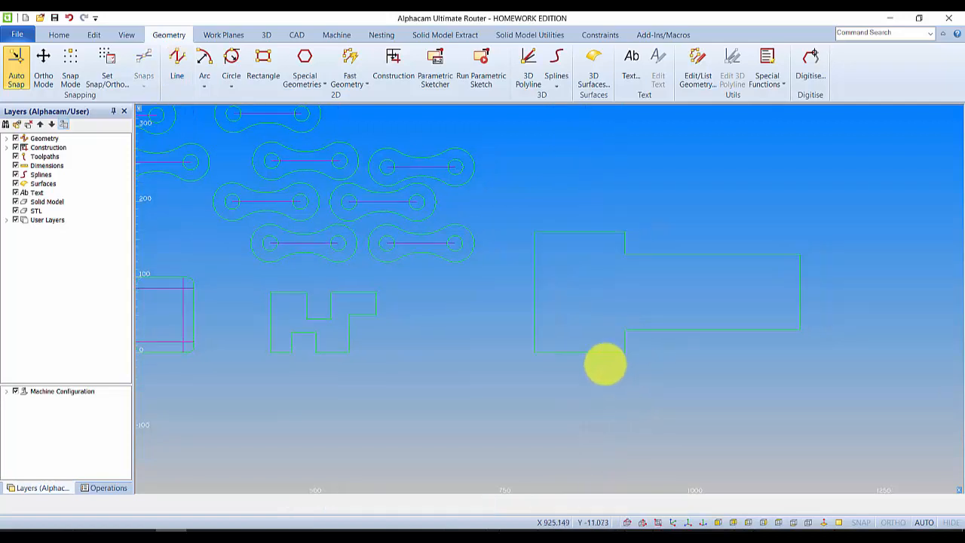
Switch on construction mode and draw a horizontal centre line between the midpoints of the stepped profile's left and right edges
scroll(670, 297, up, 4)
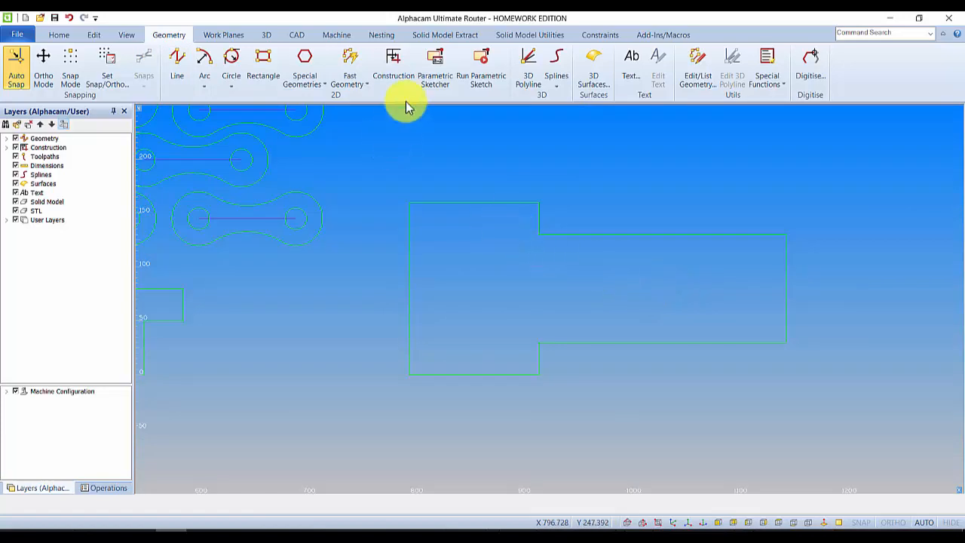
click(394, 75)
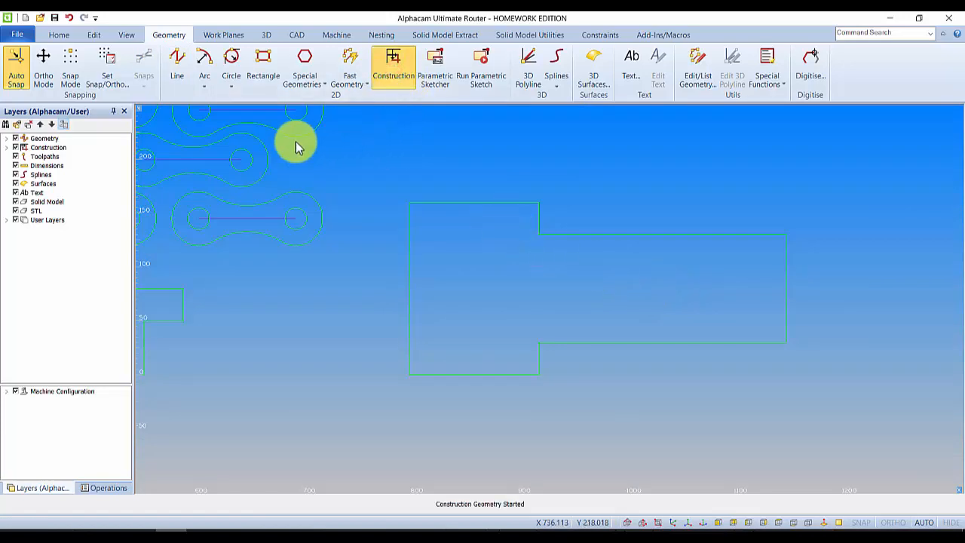
click(178, 66)
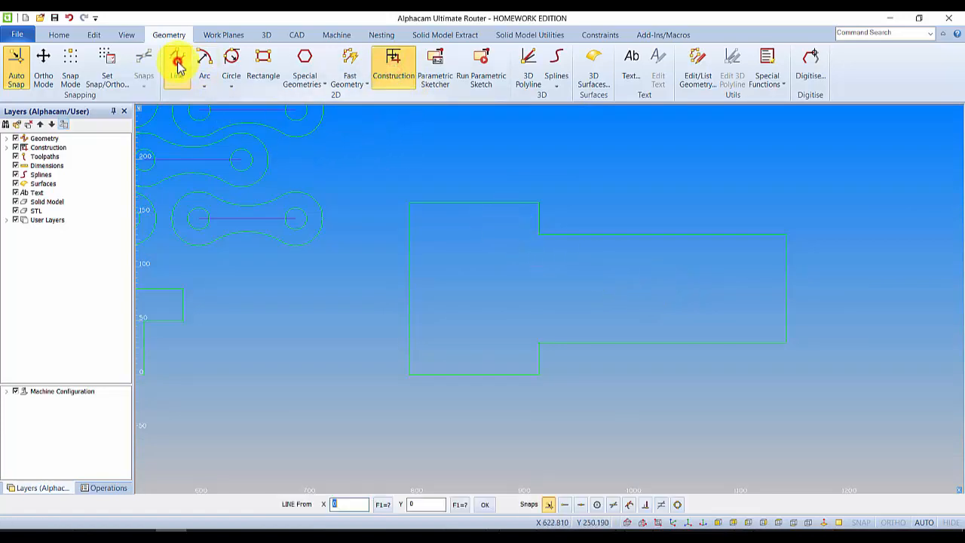
click(409, 286)
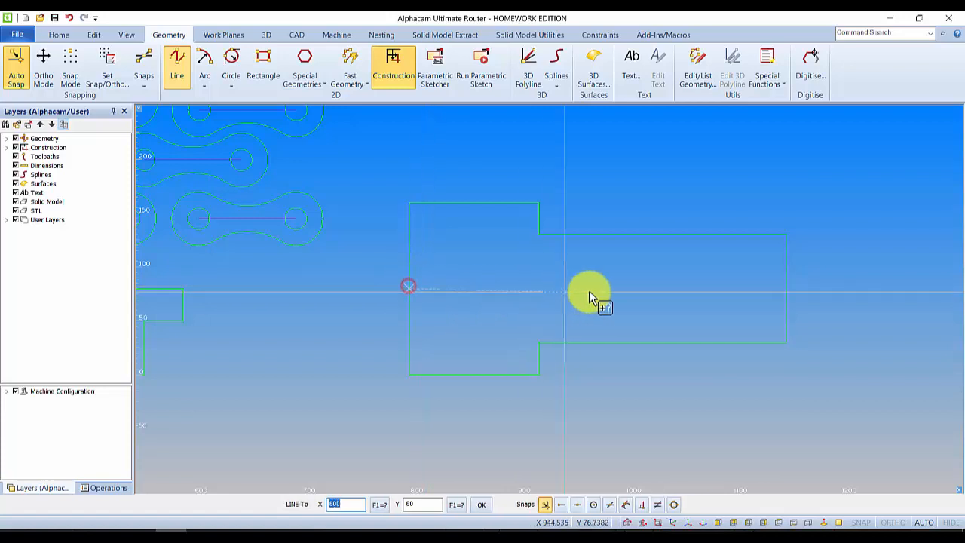
click(785, 289)
right_click(785, 289)
scroll(640, 296, up, 2)
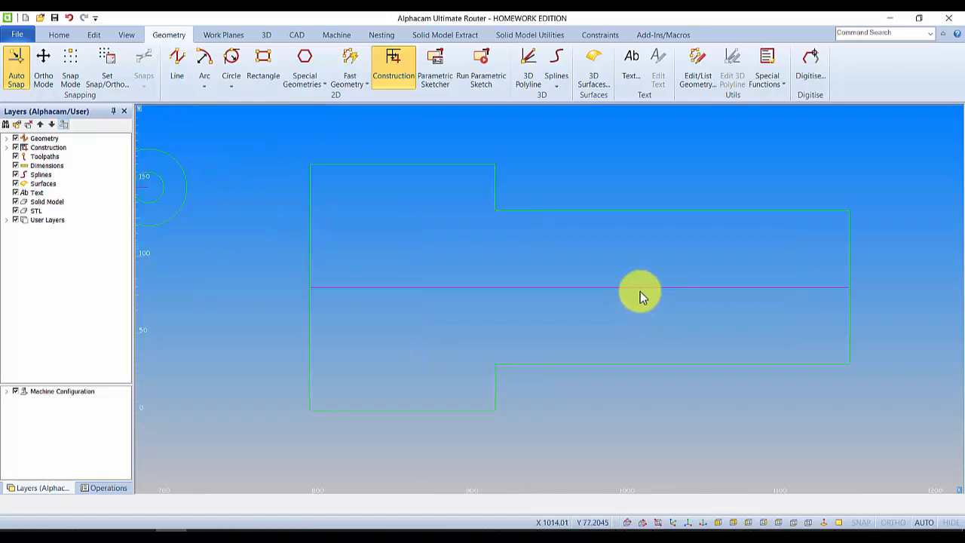
Offset the construction centre line upward four times in succession, at a distance of 10 each
middle_drag(639, 296, 593, 287)
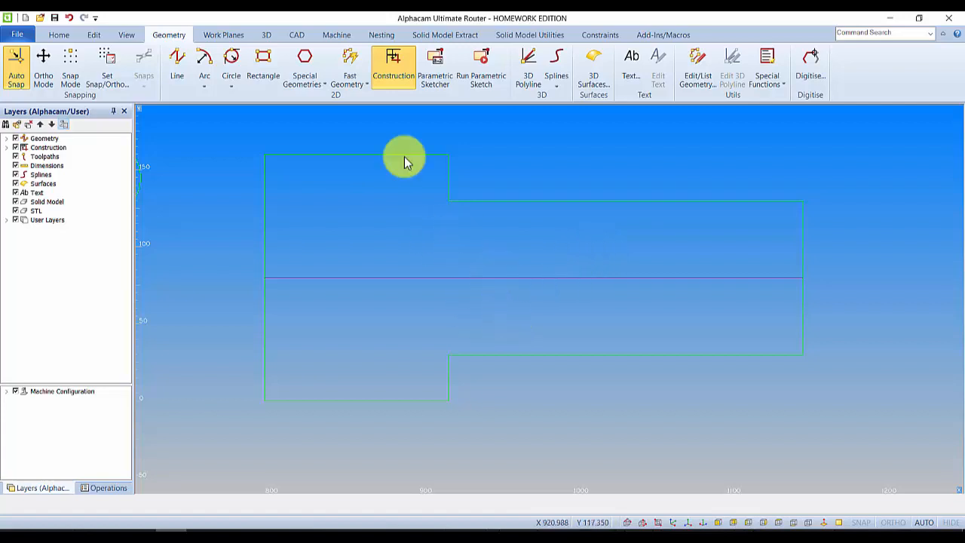
click(104, 38)
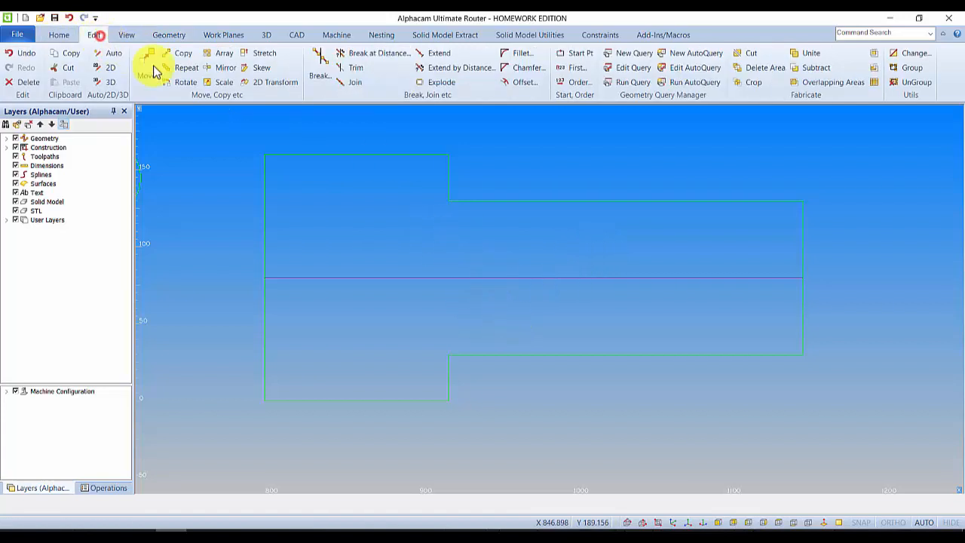
click(522, 83)
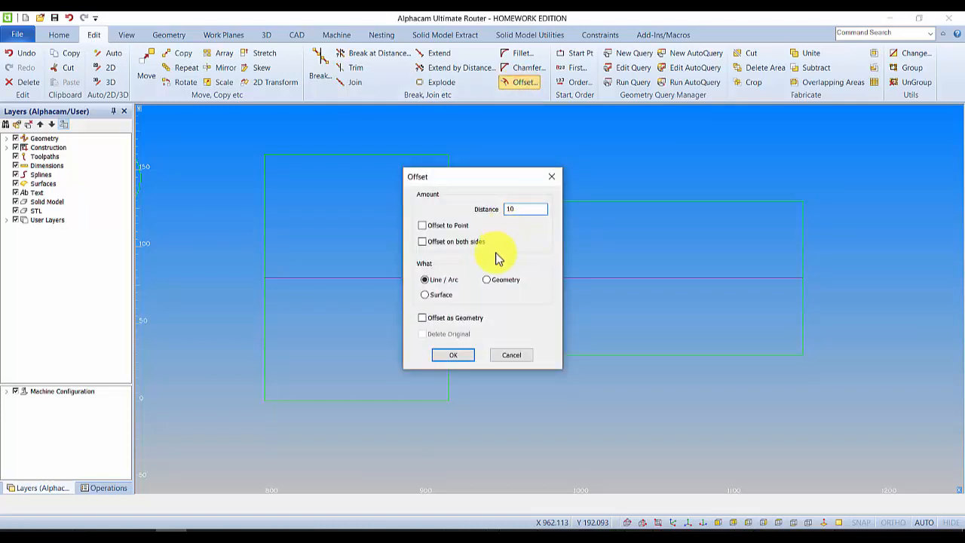
click(446, 356)
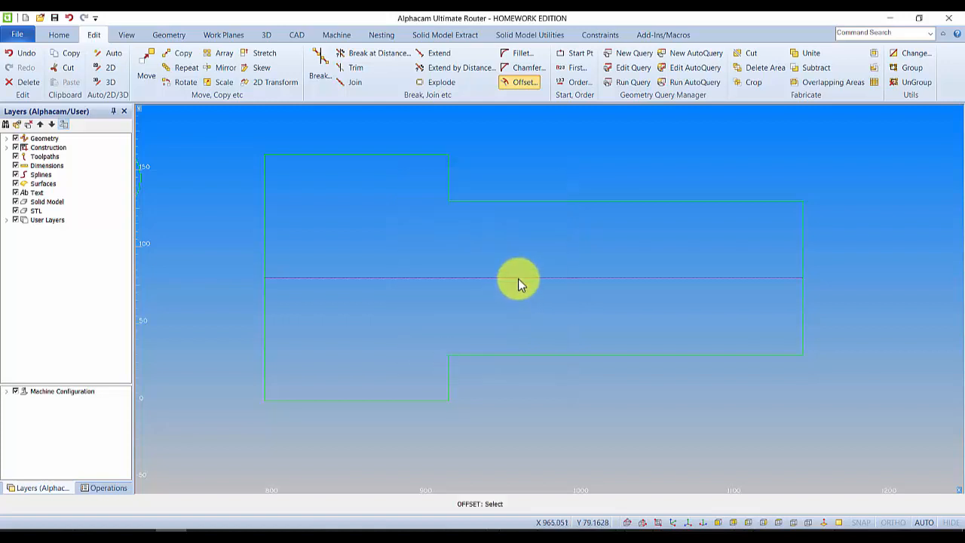
click(518, 278)
click(528, 243)
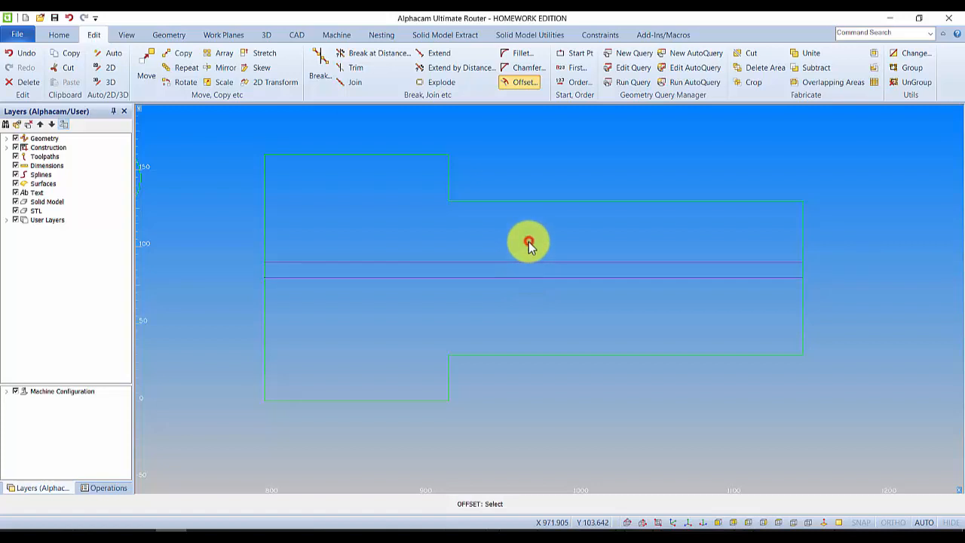
click(525, 260)
click(527, 236)
click(526, 247)
click(524, 229)
click(525, 232)
click(526, 220)
Offset the construction centre line downward four times in succession with the same distance of 10
click(530, 276)
click(530, 295)
click(529, 294)
click(531, 313)
click(533, 309)
click(536, 319)
click(536, 327)
click(539, 341)
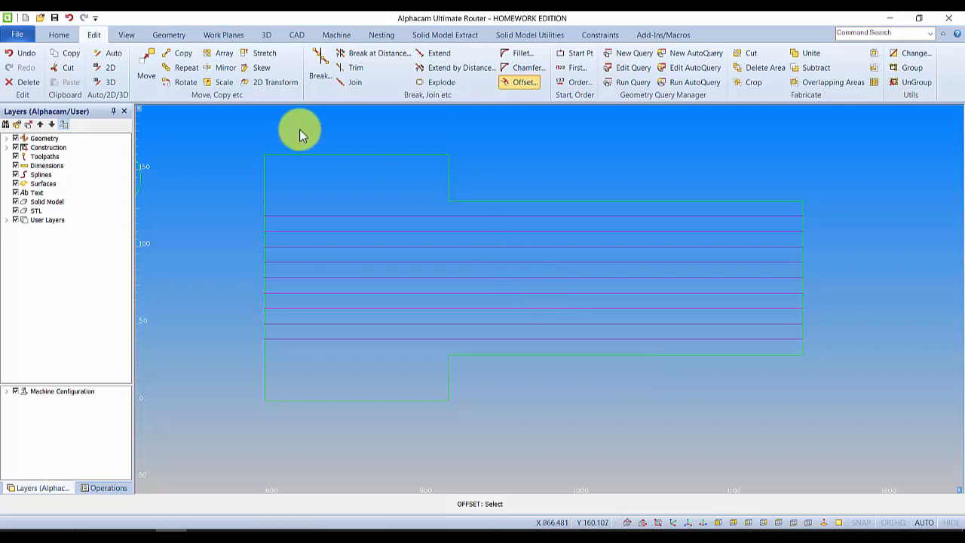
Draw a vertical construction line joining the two inner step corners, from X 920, Y 130 down to X 920, Y 30
click(169, 34)
click(177, 61)
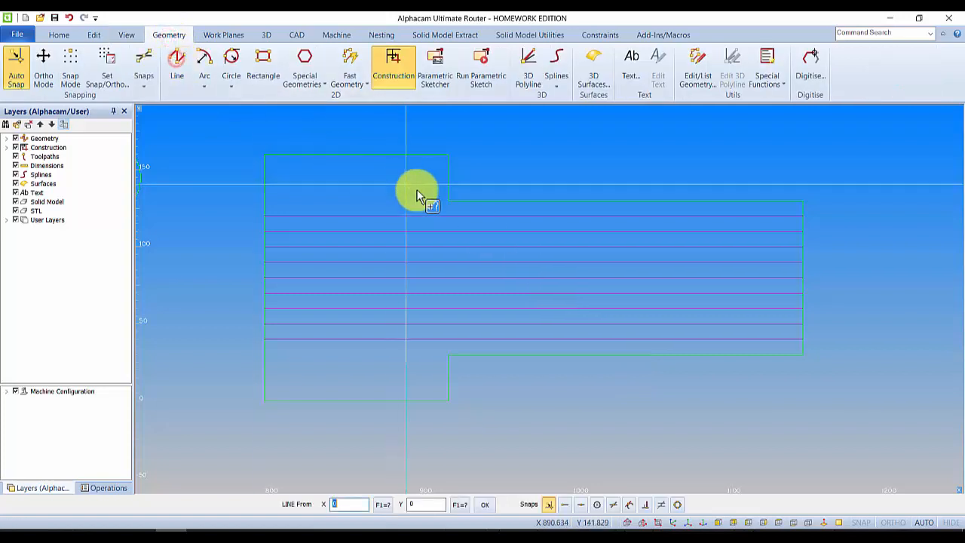
click(448, 200)
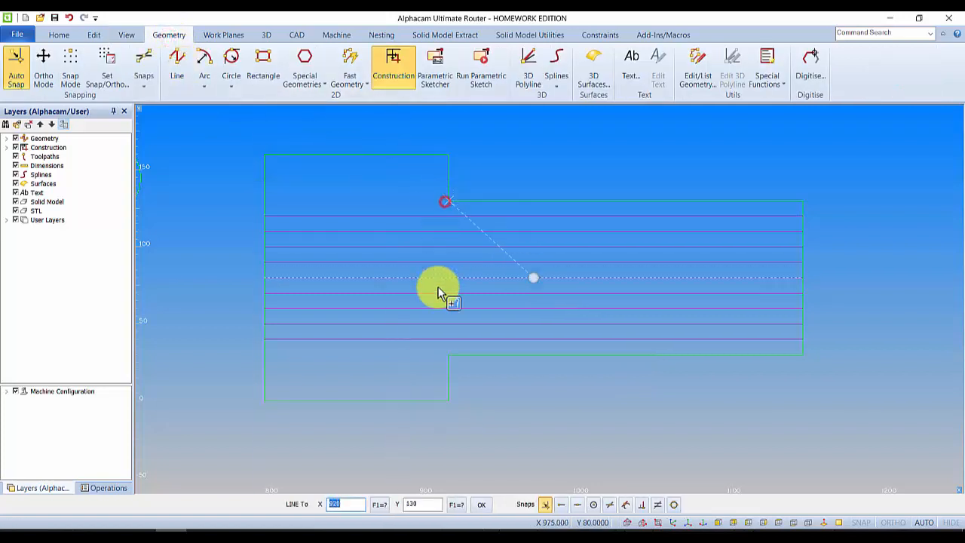
click(450, 355)
key(Escape)
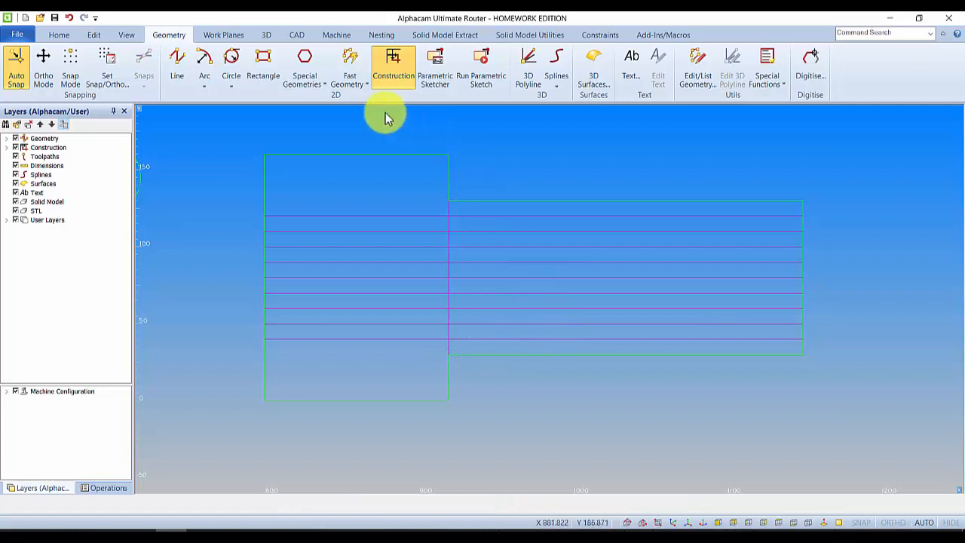
Offset the profile's right edge inward twice as construction lines, at a distance of 10 each
click(91, 34)
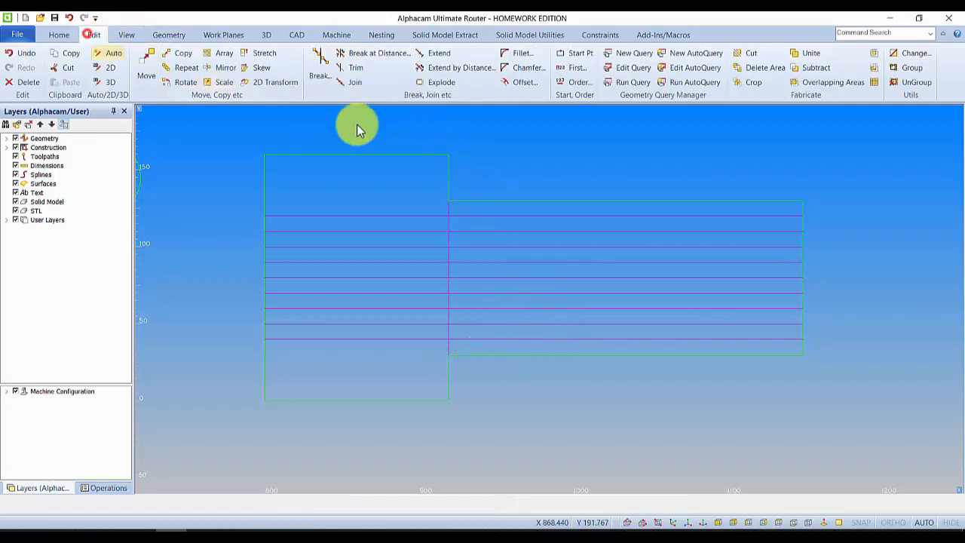
click(510, 87)
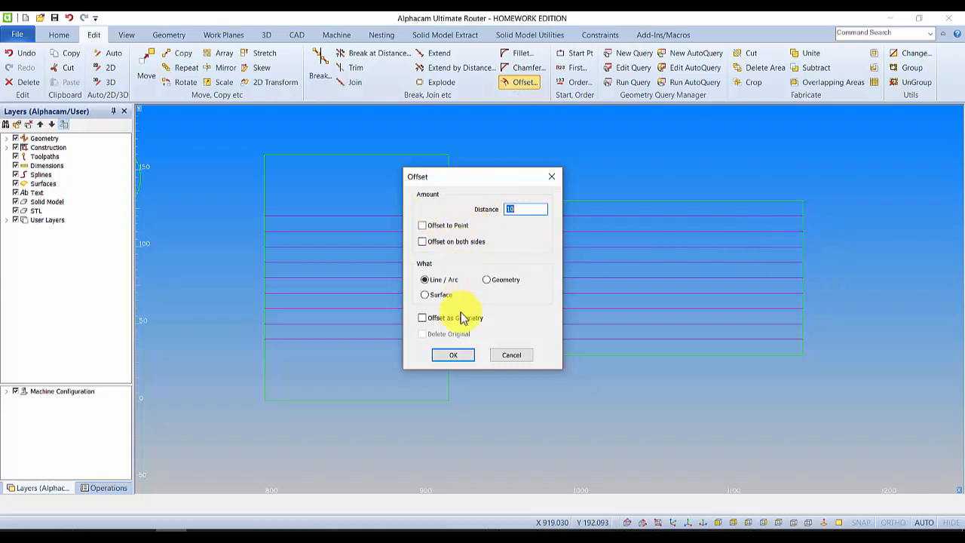
click(452, 356)
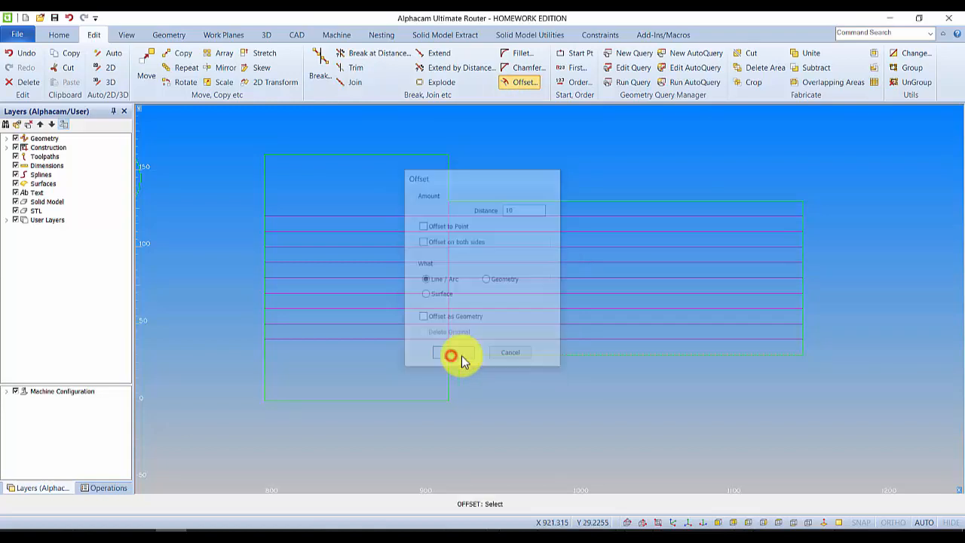
click(766, 239)
click(786, 242)
click(765, 240)
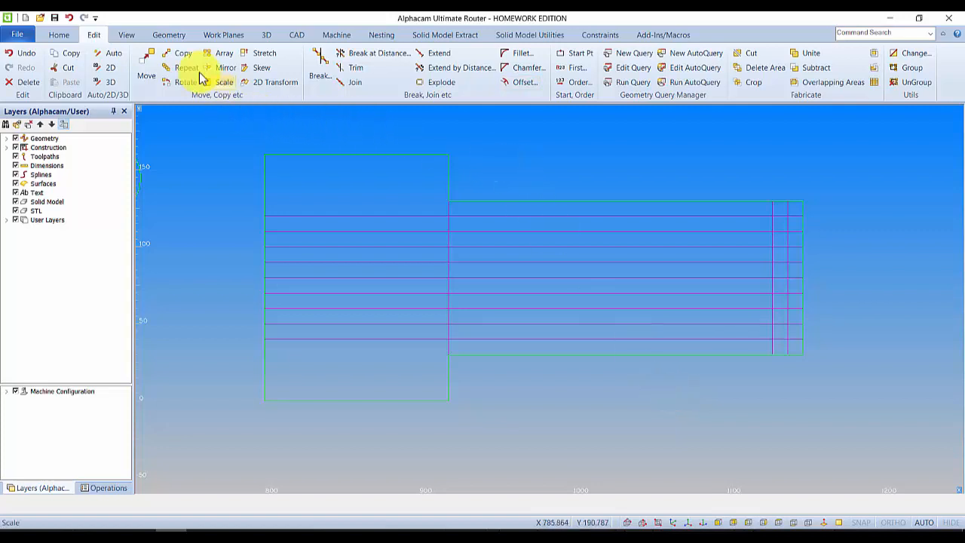
Switch off construction mode and draw a rectangle between construction-line intersections from X 920, Y 100 to X 1130, Y 120
click(167, 36)
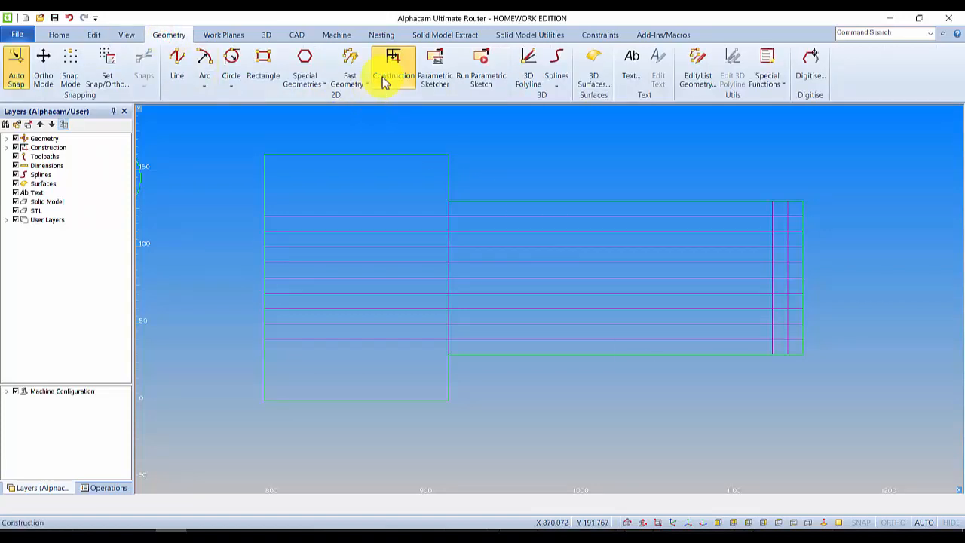
click(179, 66)
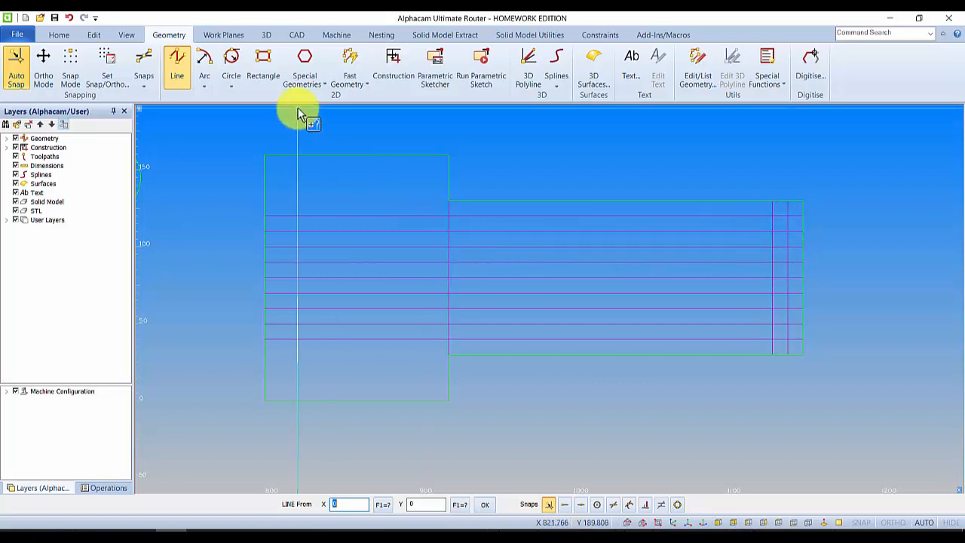
click(263, 67)
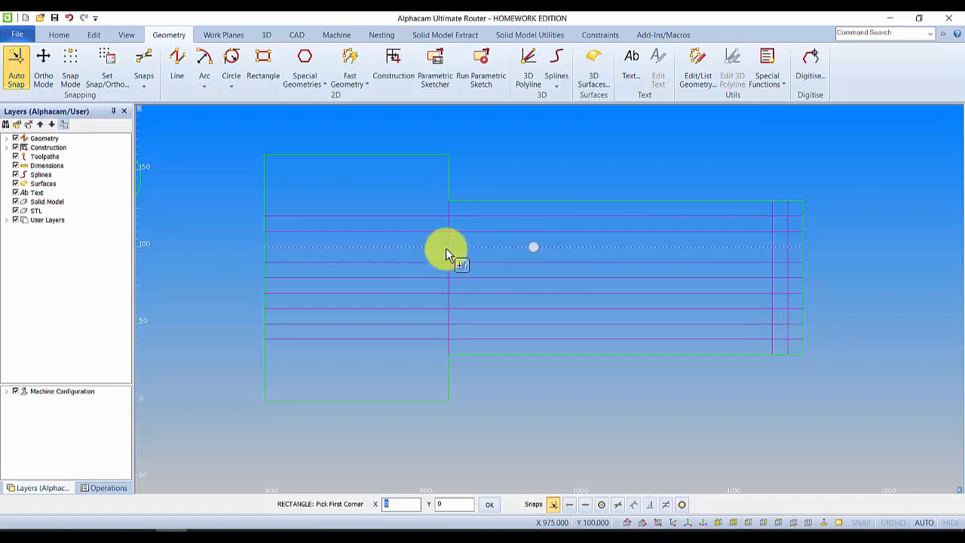
click(618, 503)
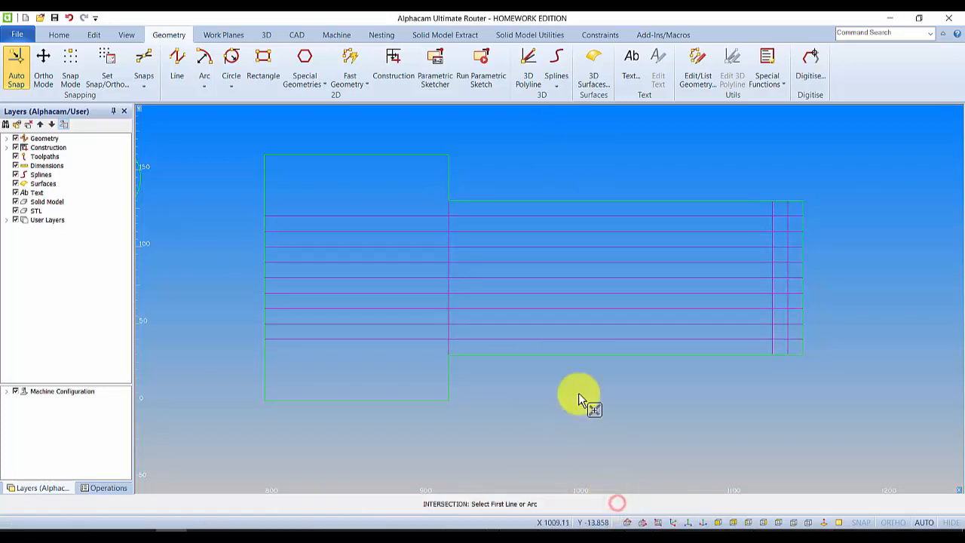
click(455, 251)
click(454, 245)
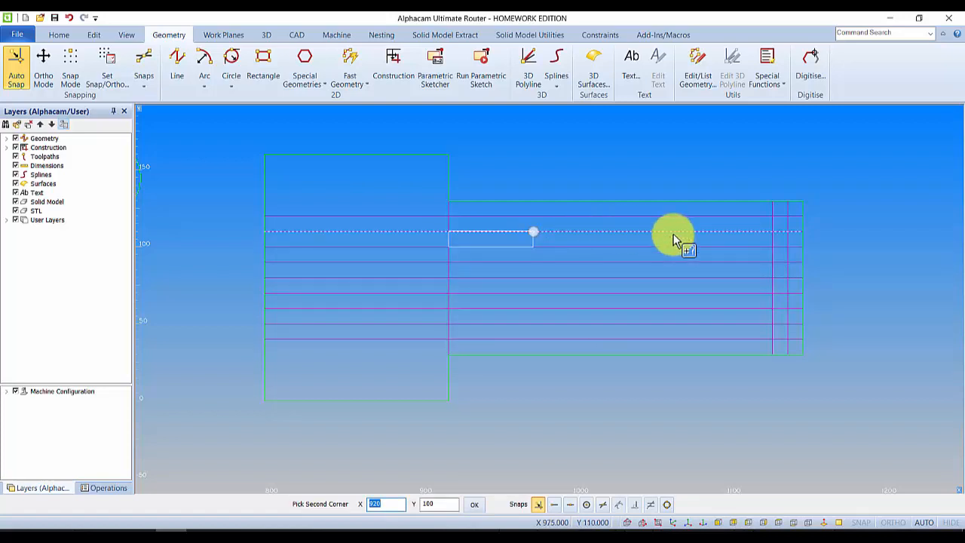
click(603, 504)
scroll(773, 225, up, 4)
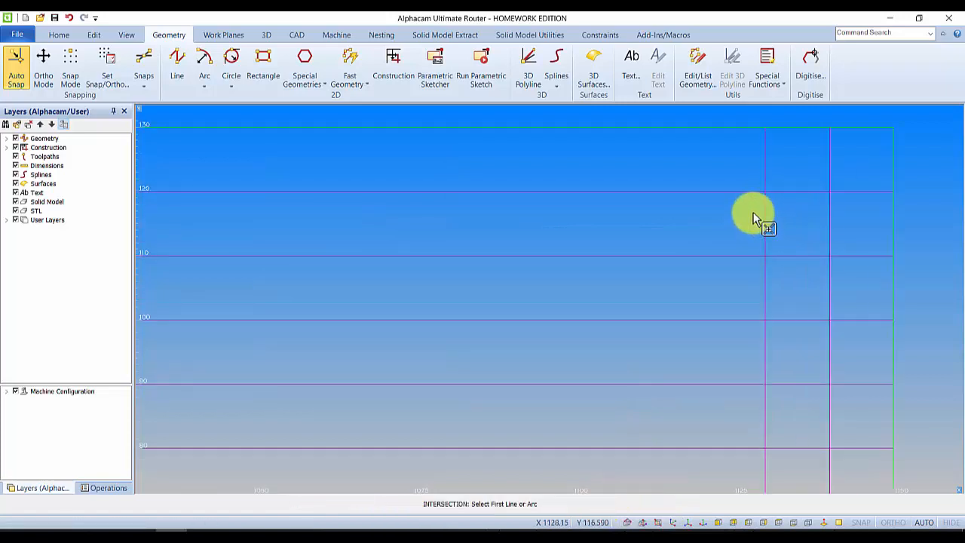
click(760, 205)
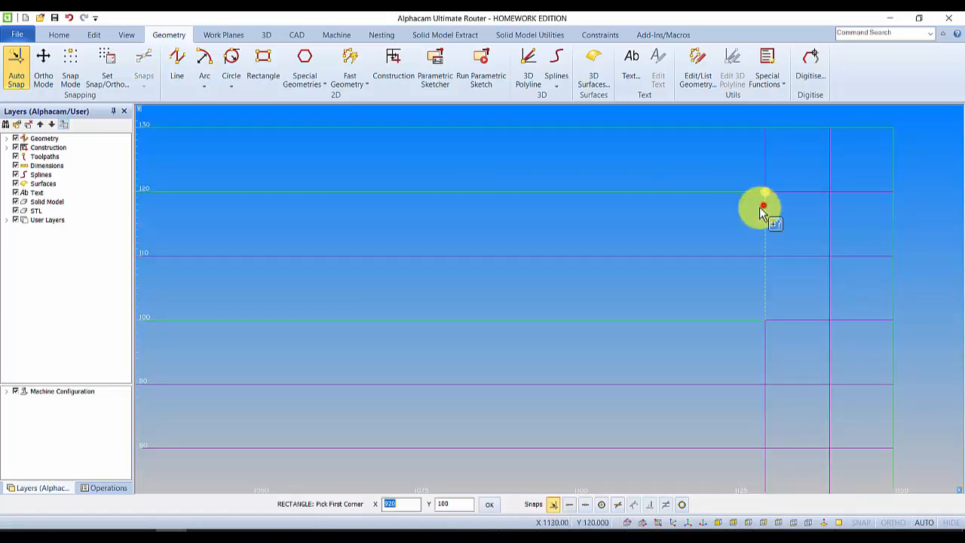
Draw a second rectangle below the first, snapping to intersections from X 920, Y 90 to X 1130, Y 70
scroll(760, 206, down, 4)
middle_drag(494, 357, 545, 336)
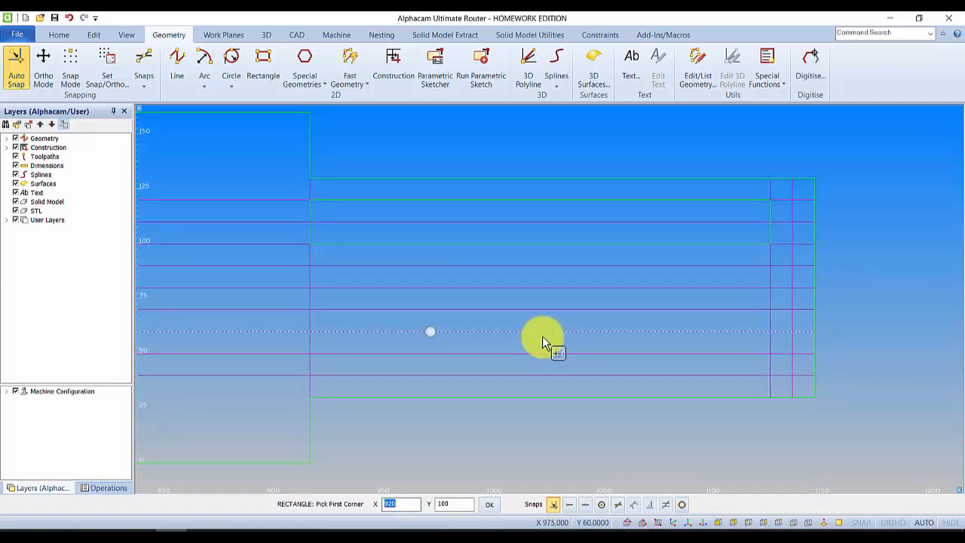
click(617, 506)
click(323, 266)
click(317, 274)
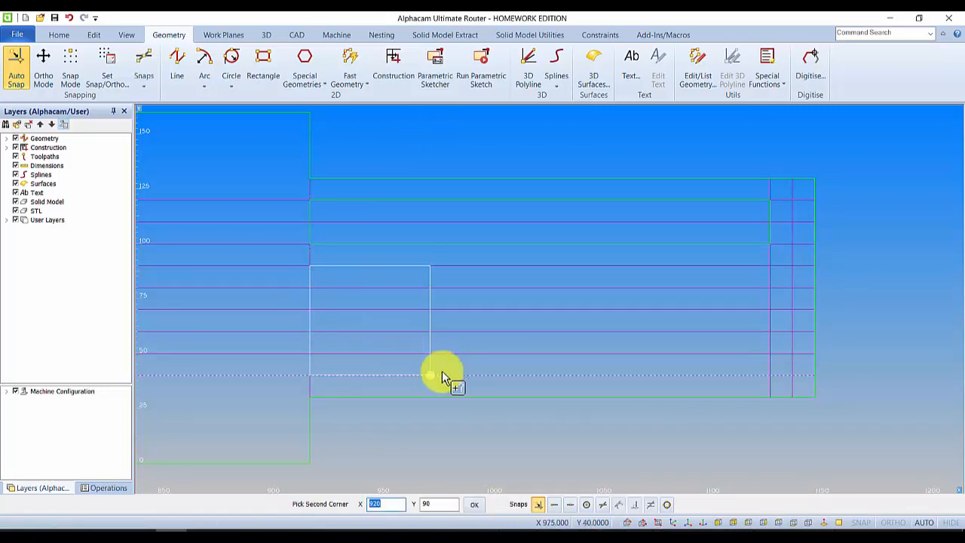
click(602, 503)
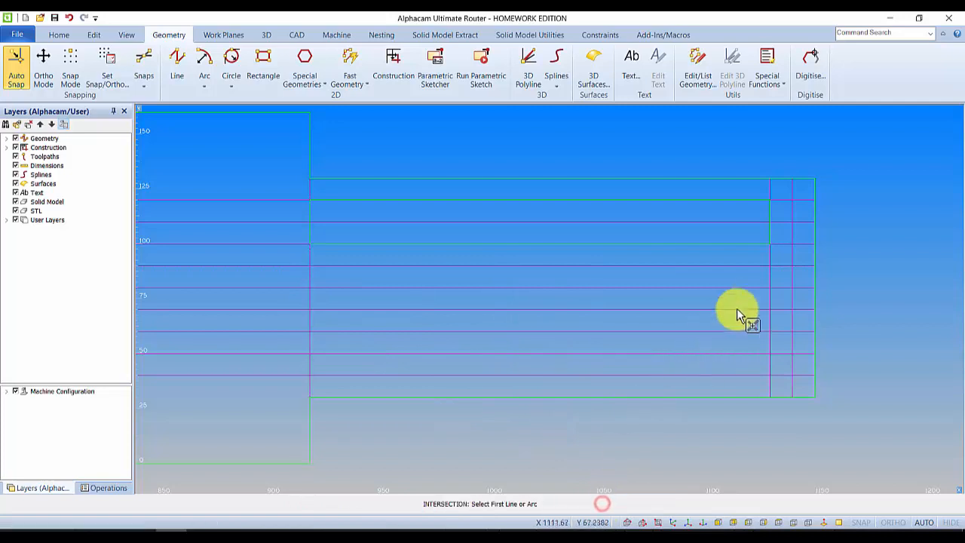
click(768, 299)
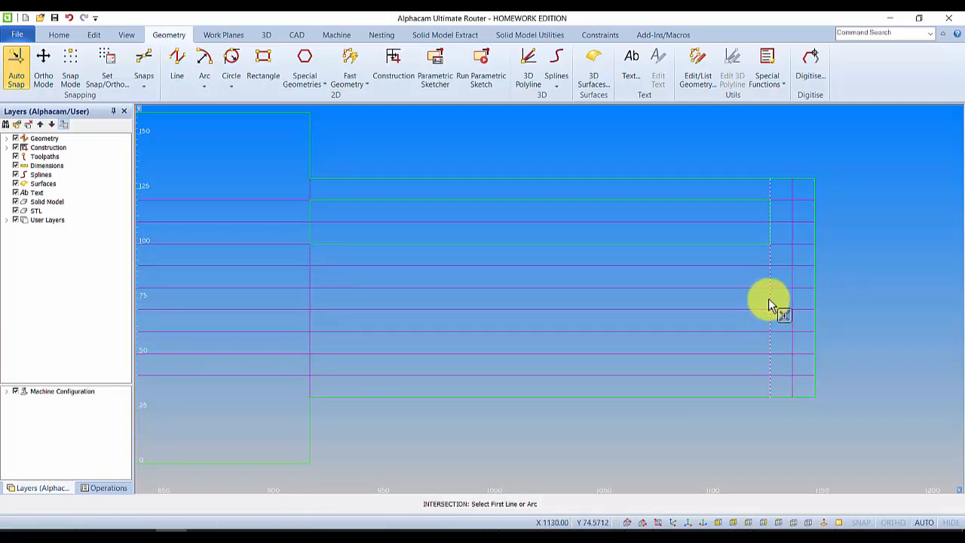
click(763, 307)
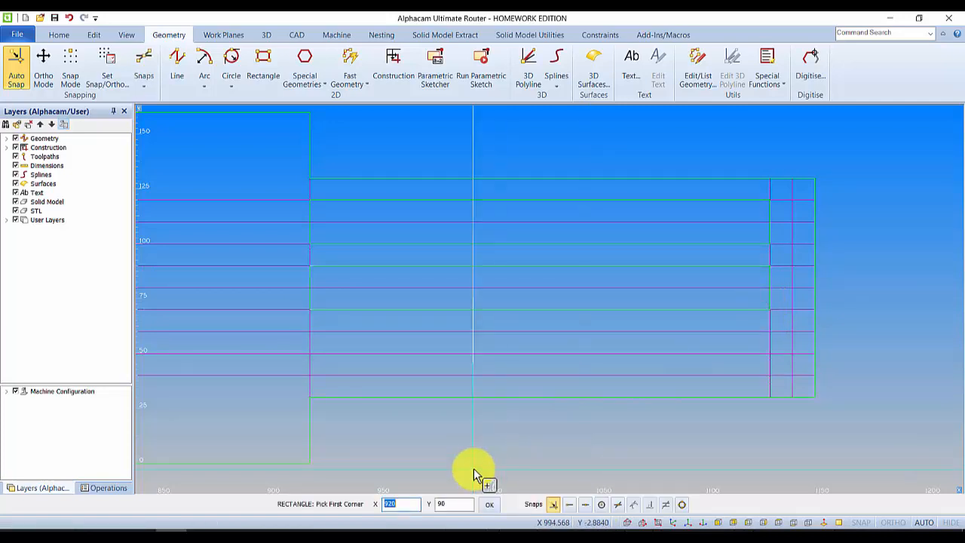
Draw a third slot rectangle below the other two, snapping to construction-line intersections from X 920, Y 60 to X 1130, Y 40
click(619, 505)
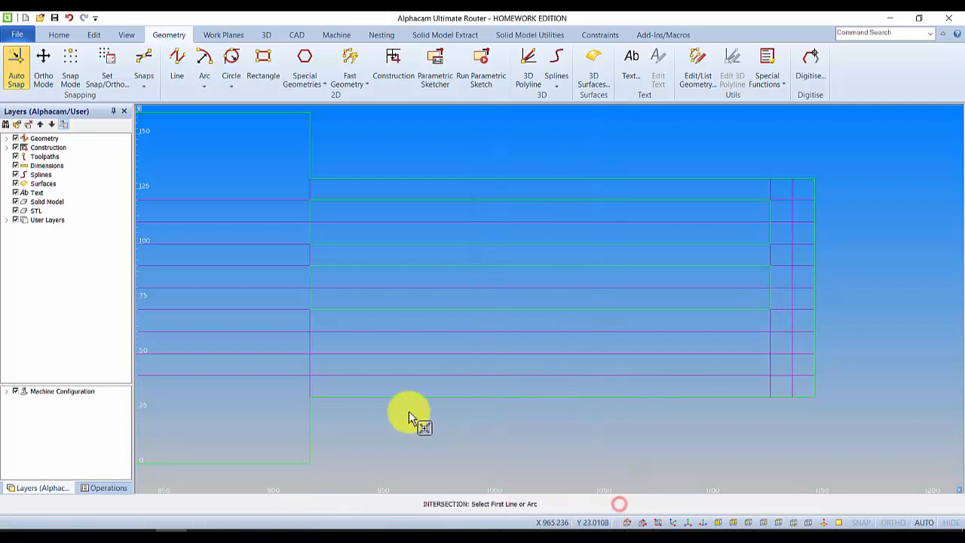
click(324, 334)
click(312, 345)
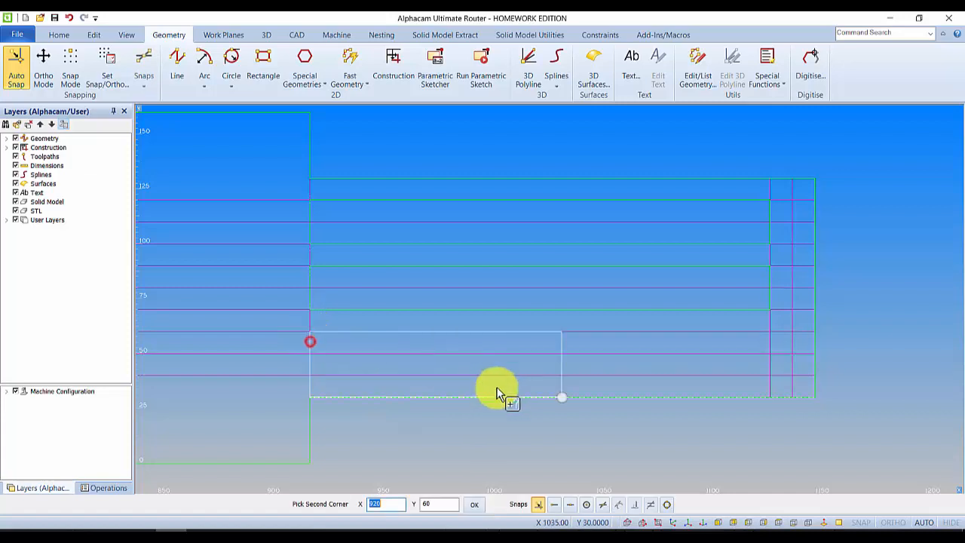
click(603, 505)
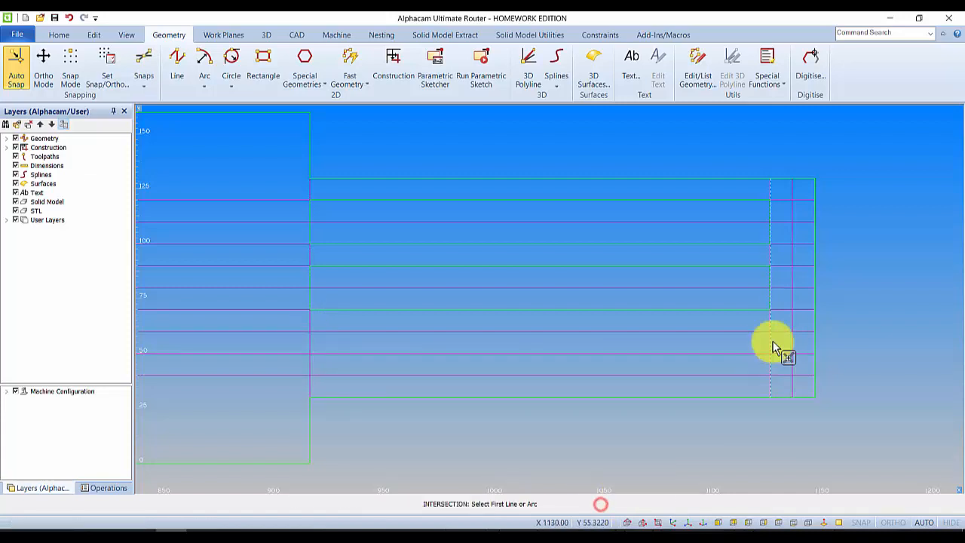
click(769, 359)
click(758, 373)
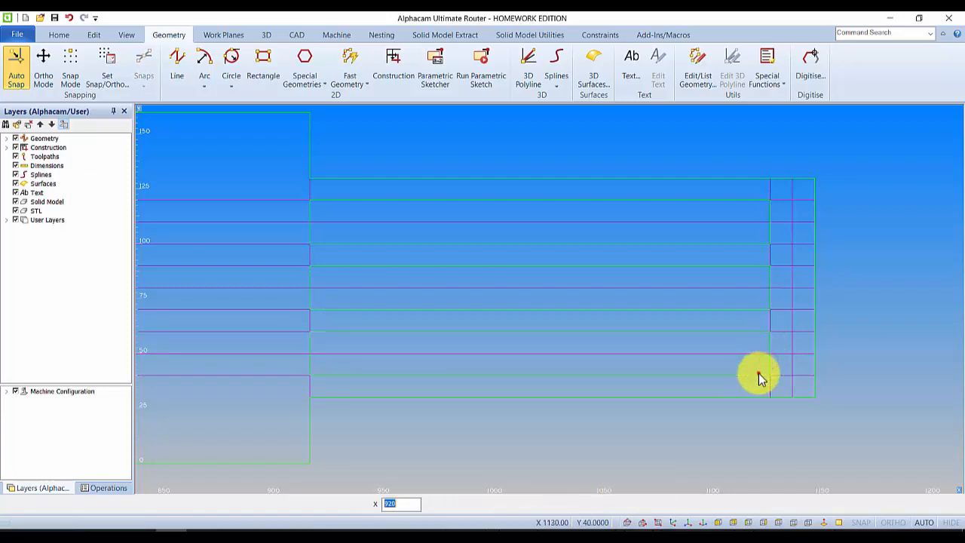
scroll(545, 394, up, 1)
scroll(543, 394, down, 2)
middle_drag(539, 391, 575, 376)
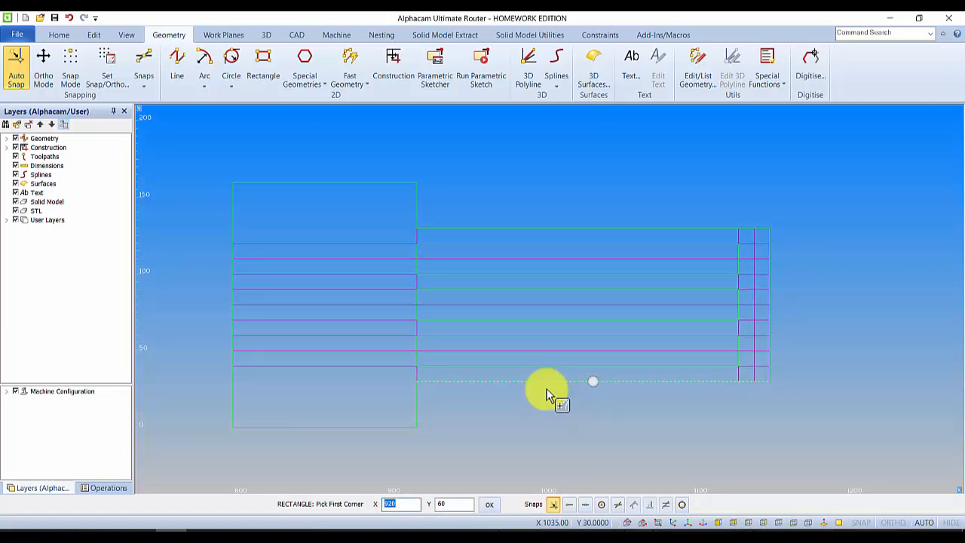
mouse_move(484, 400)
middle_down()
mouse_move(524, 399)
mouse_move(522, 387)
middle_up()
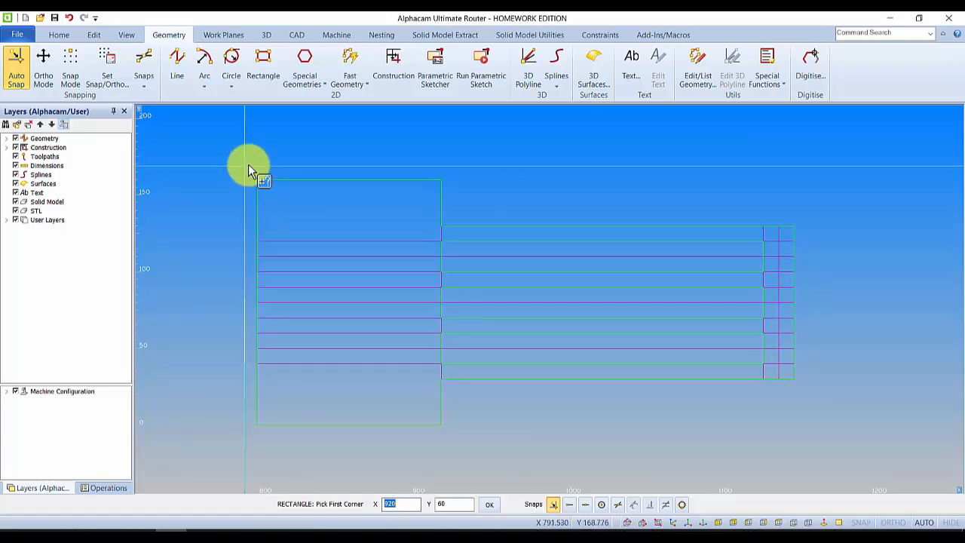
key(Escape)
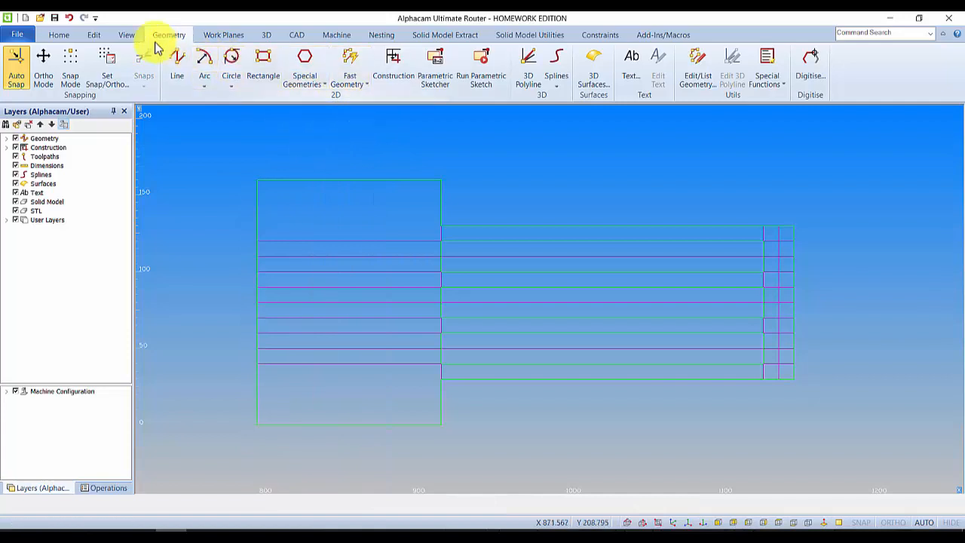
Offset the wide block's top edge and left edge inward as construction lines at a distance of 20
click(94, 34)
click(523, 85)
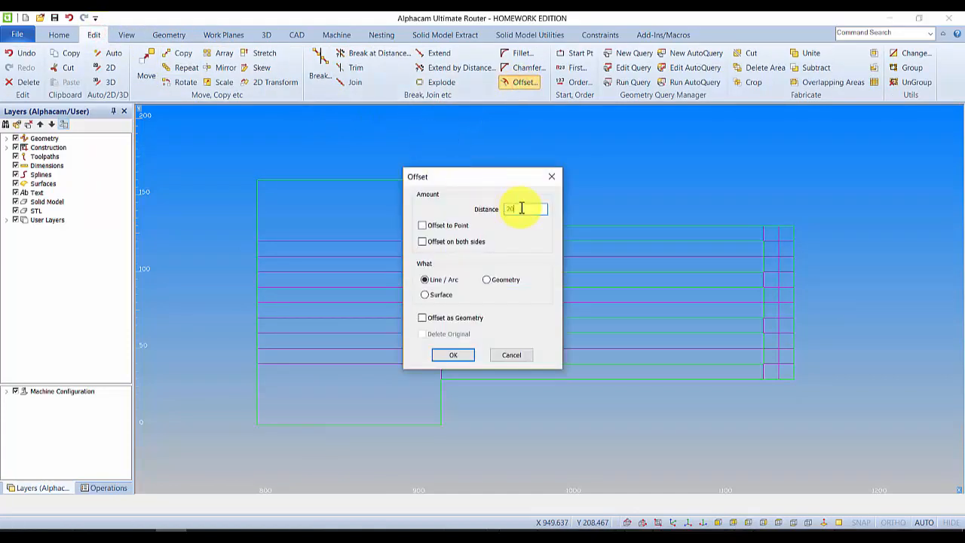
key(Return)
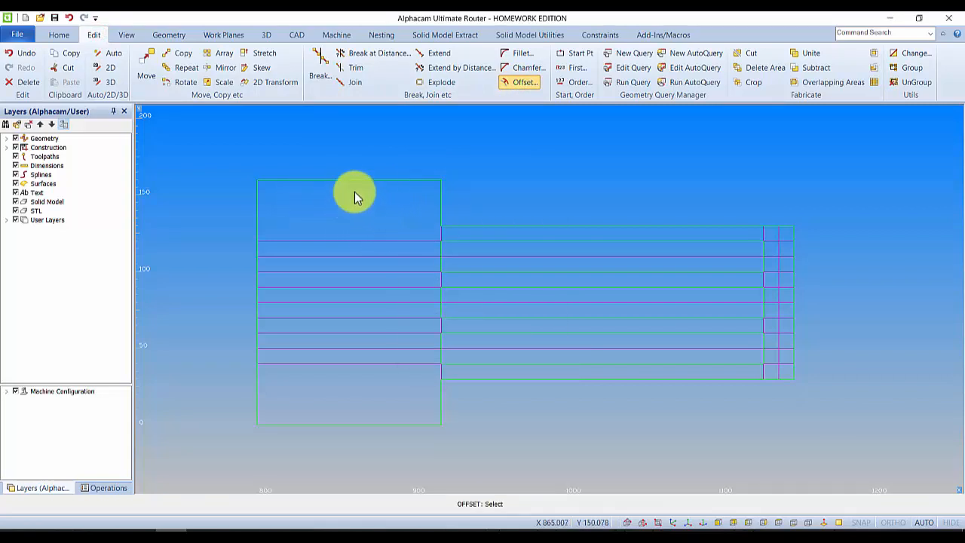
click(353, 180)
click(359, 202)
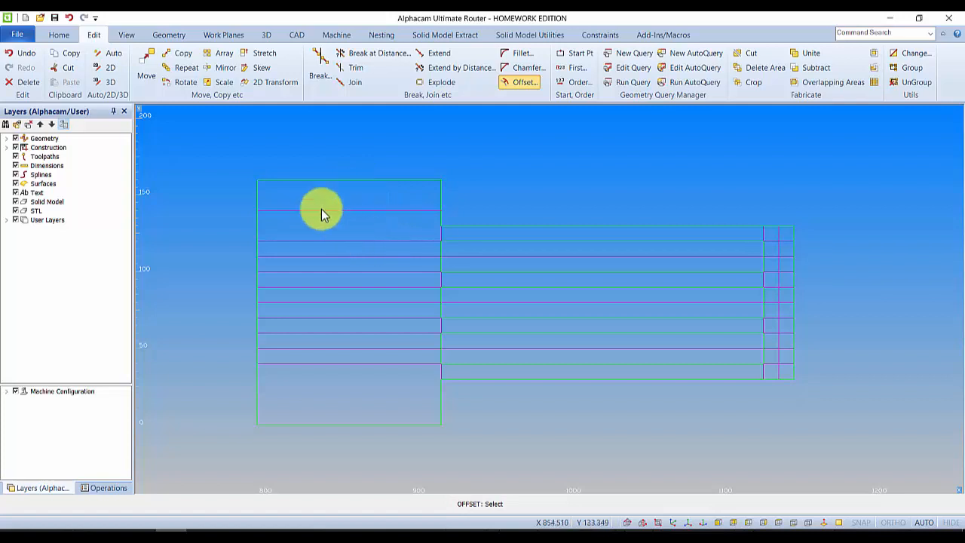
click(258, 200)
click(298, 198)
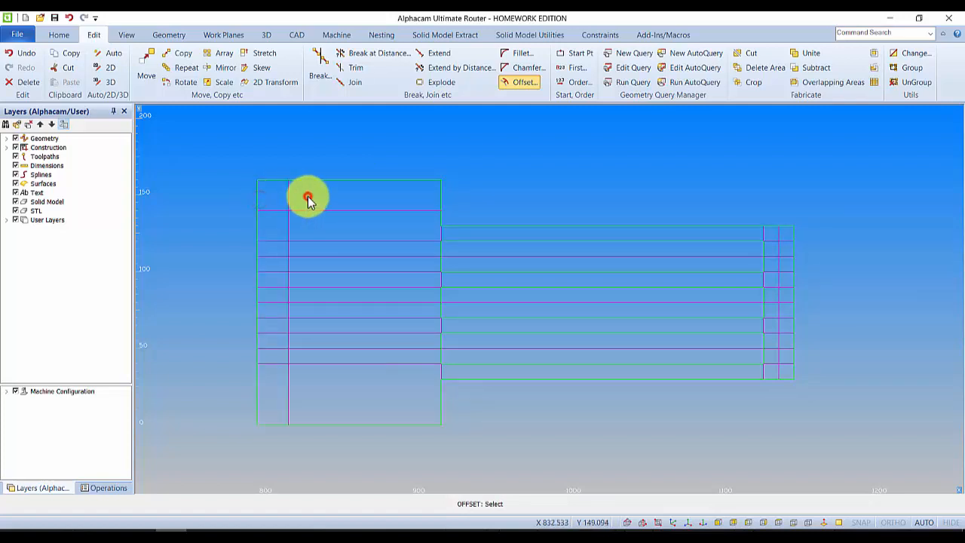
Offset the wide block's upper right edge and the top slot's left edge 20 into the block as construction lines
click(442, 194)
click(399, 195)
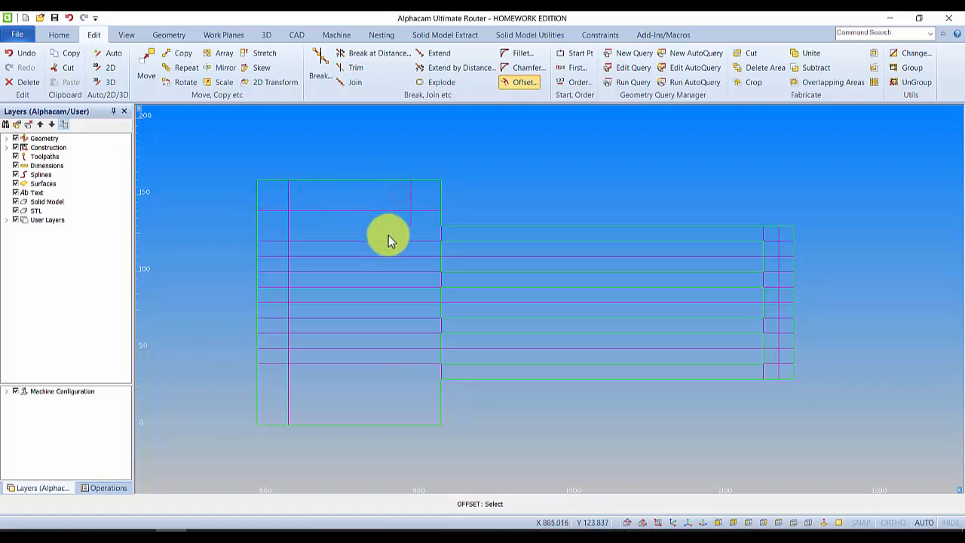
click(441, 250)
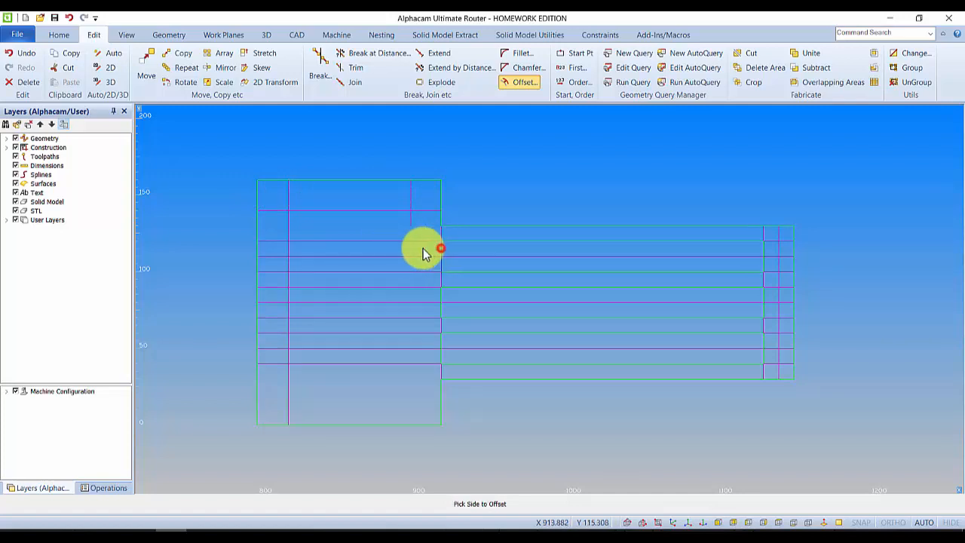
click(423, 249)
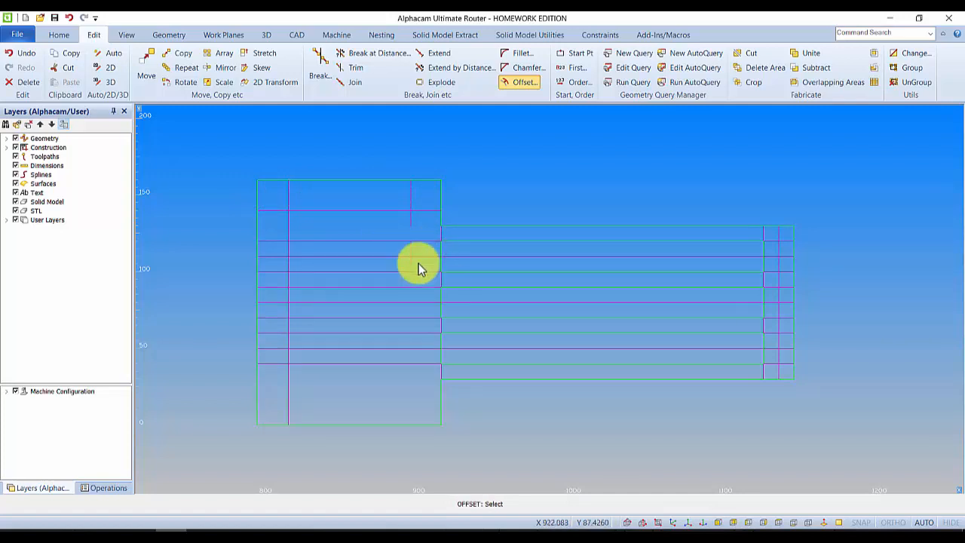
Draw a rectangle inside the wide block between construction-line intersections from X 820, Y 140 to X 900, Y 100
click(169, 35)
click(260, 71)
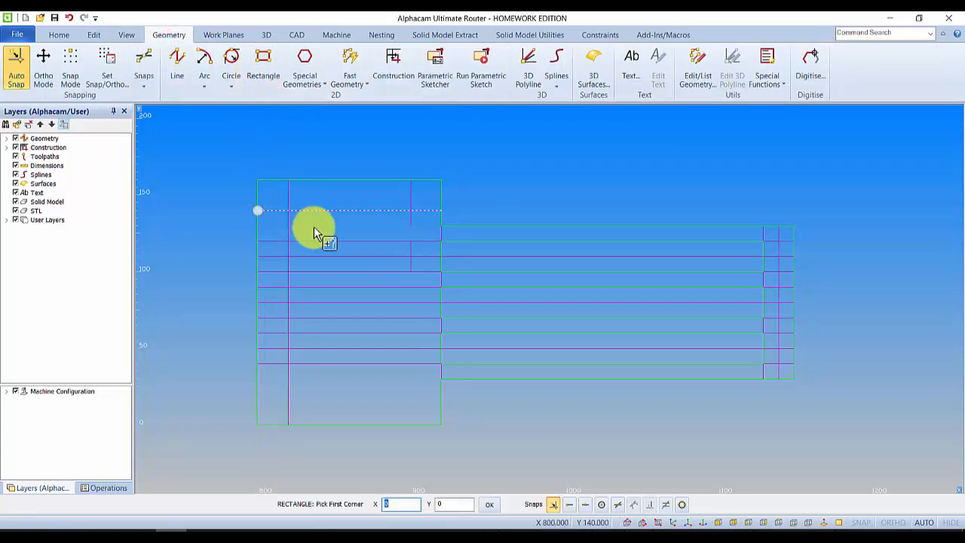
click(616, 503)
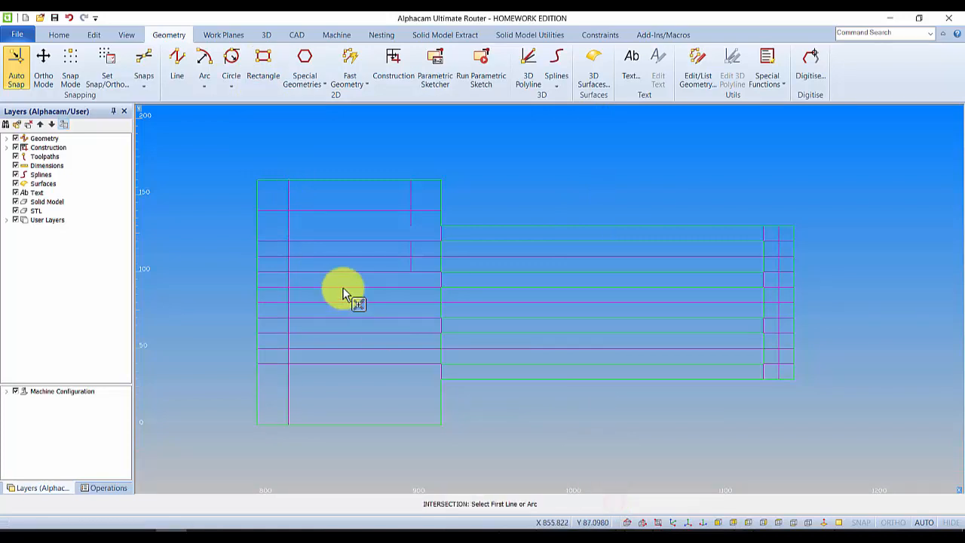
click(300, 212)
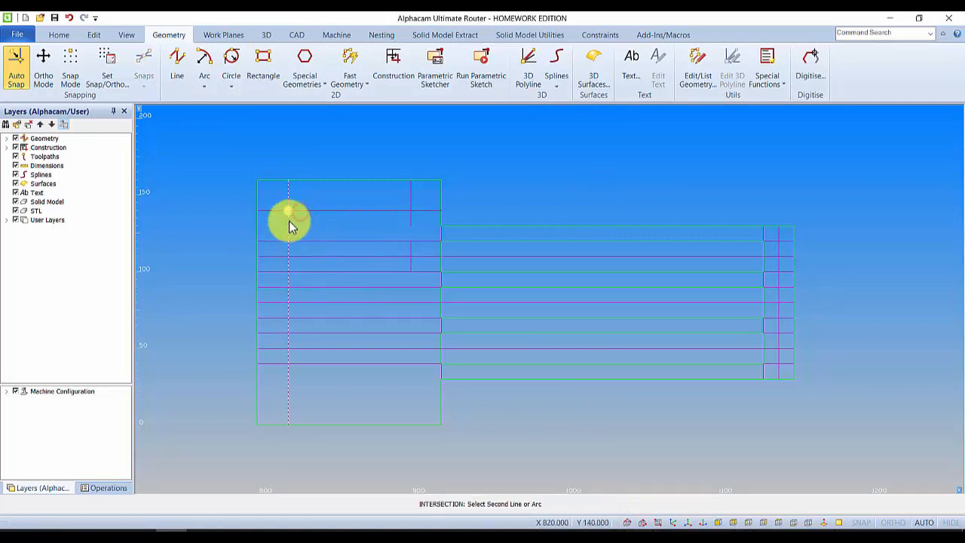
click(289, 220)
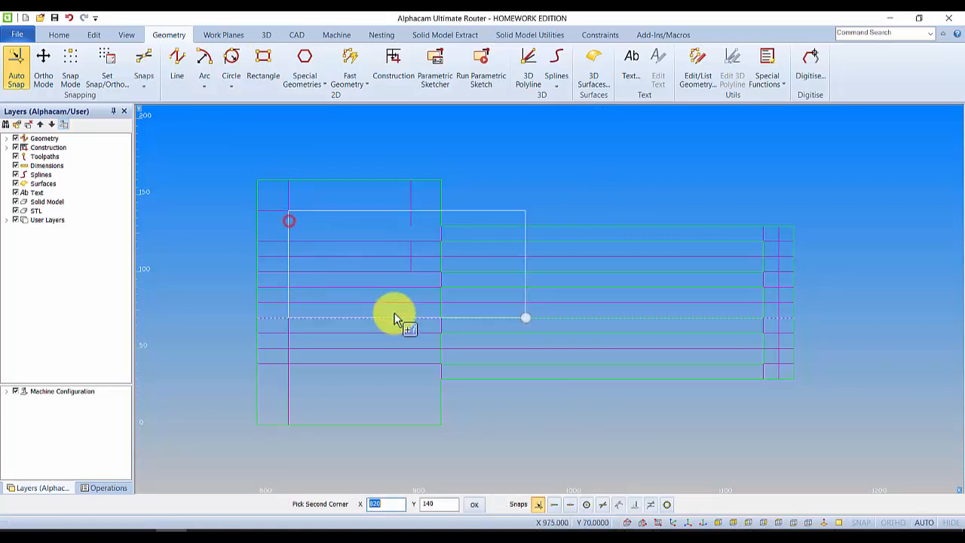
click(615, 503)
click(408, 260)
click(403, 273)
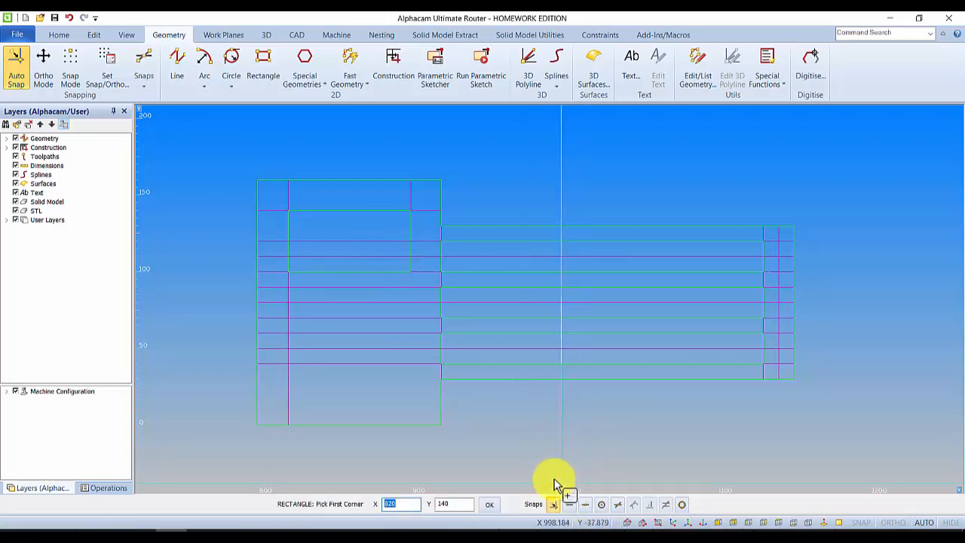
key(Escape)
mouse_move(372, 287)
middle_down()
mouse_move(376, 295)
mouse_move(382, 284)
middle_up()
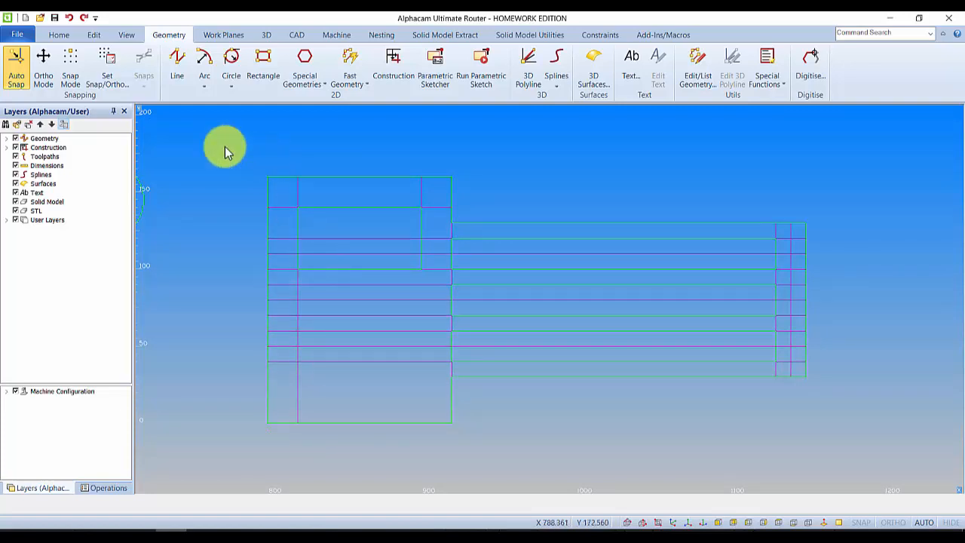
Try to copy the wide block's inner rectangle from its upper-left corner to the intersection at X 820, Y 40
click(93, 35)
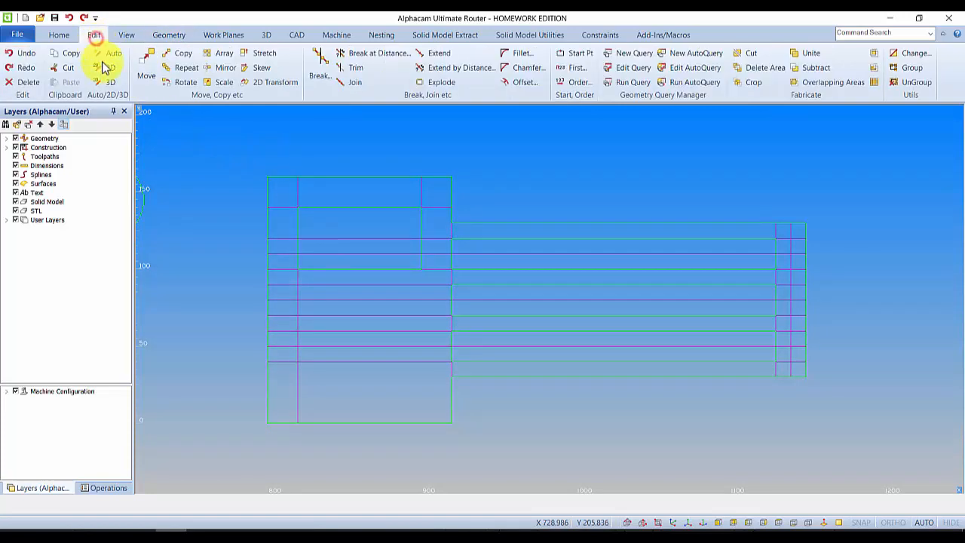
click(178, 55)
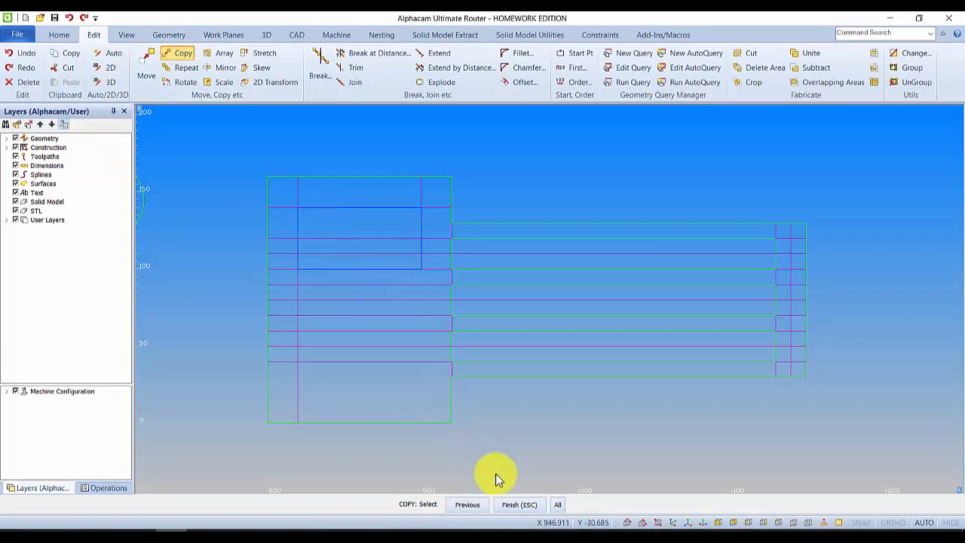
click(511, 505)
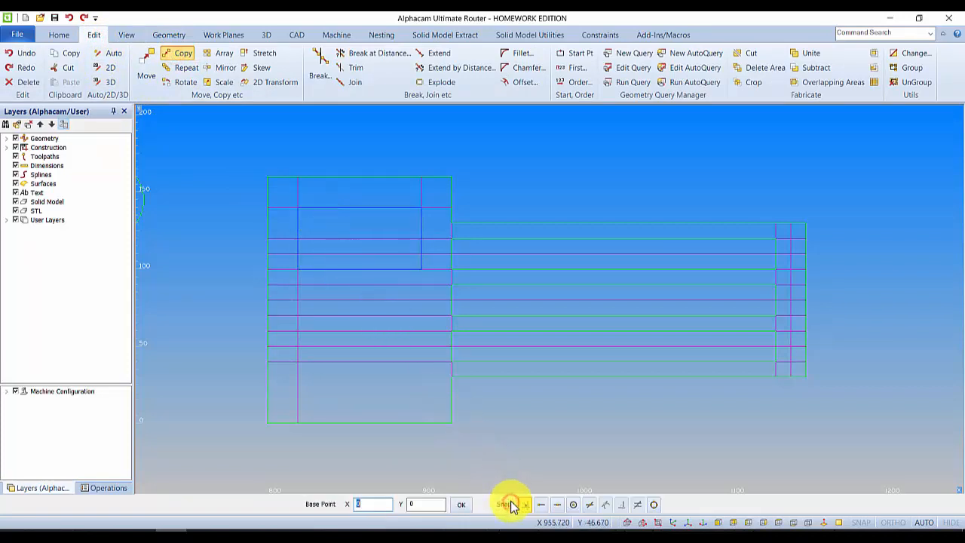
click(422, 210)
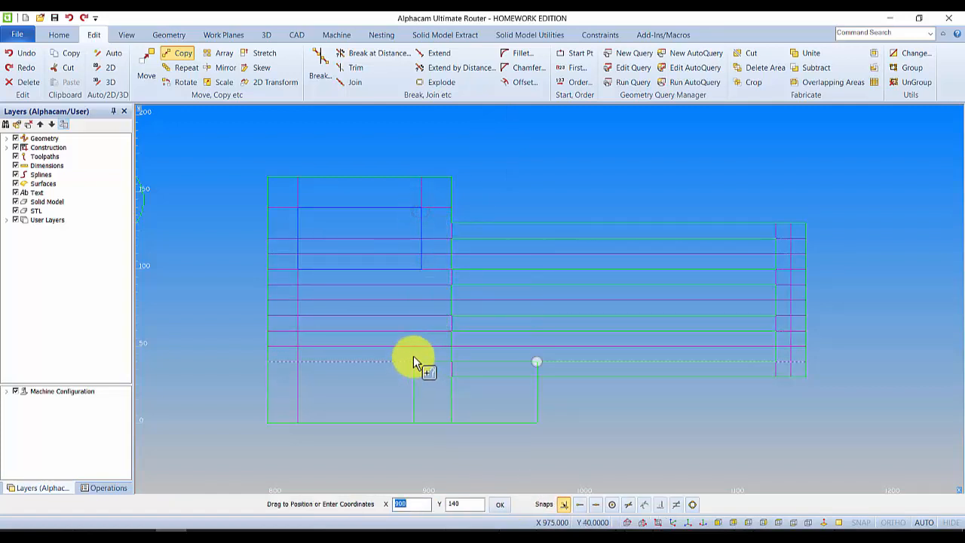
click(419, 270)
click(319, 208)
click(525, 512)
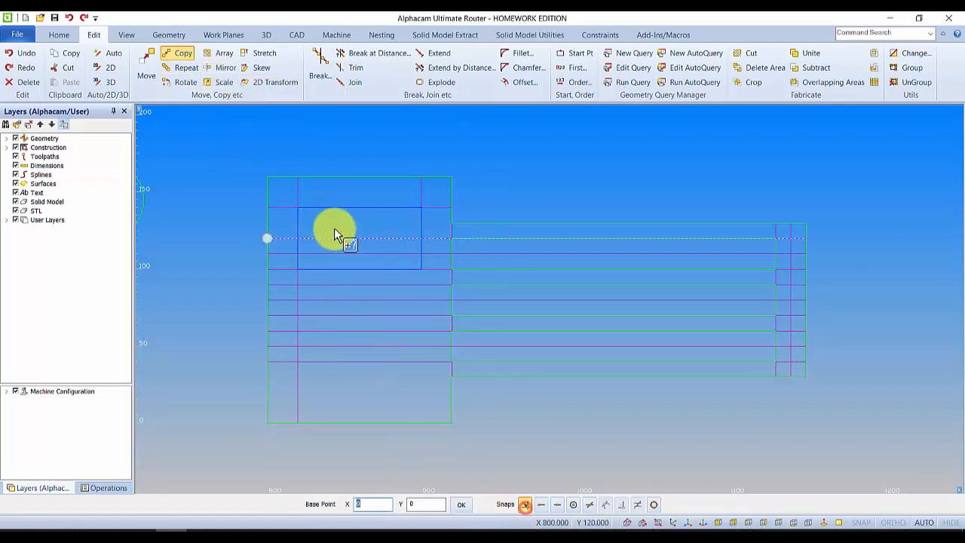
click(299, 209)
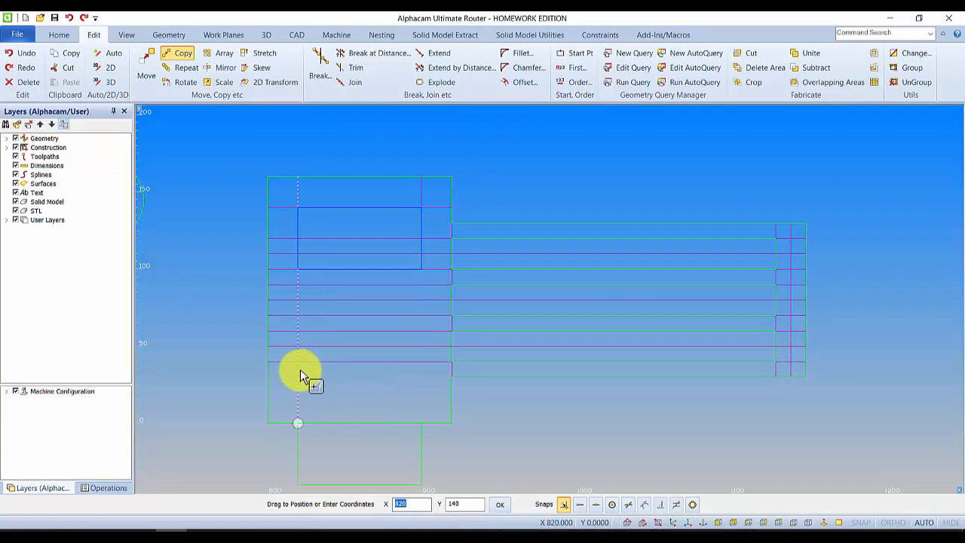
click(631, 506)
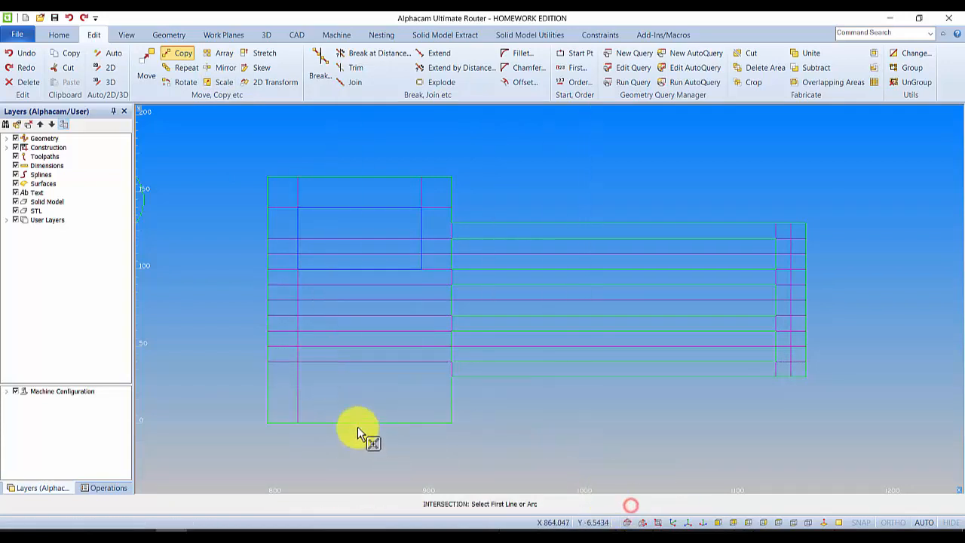
click(309, 363)
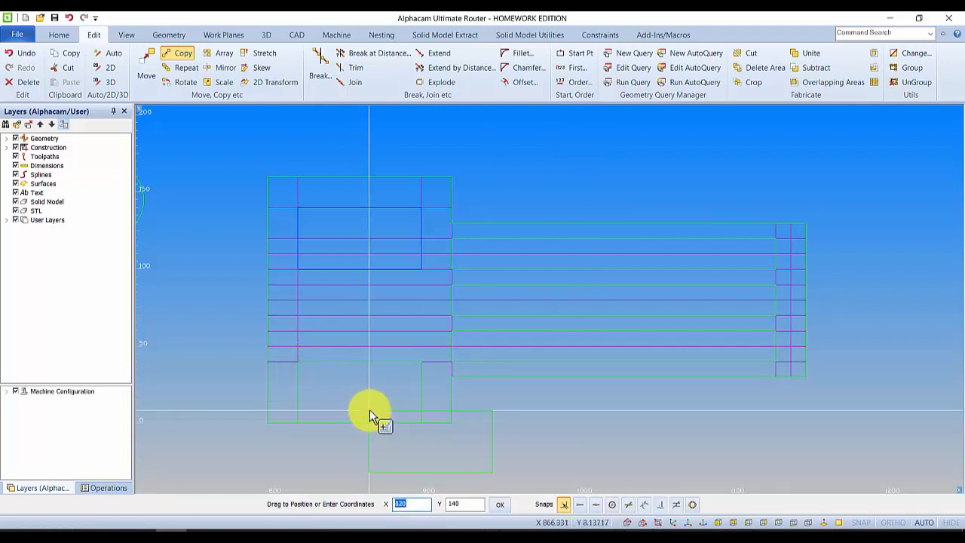
click(346, 373)
key(Escape)
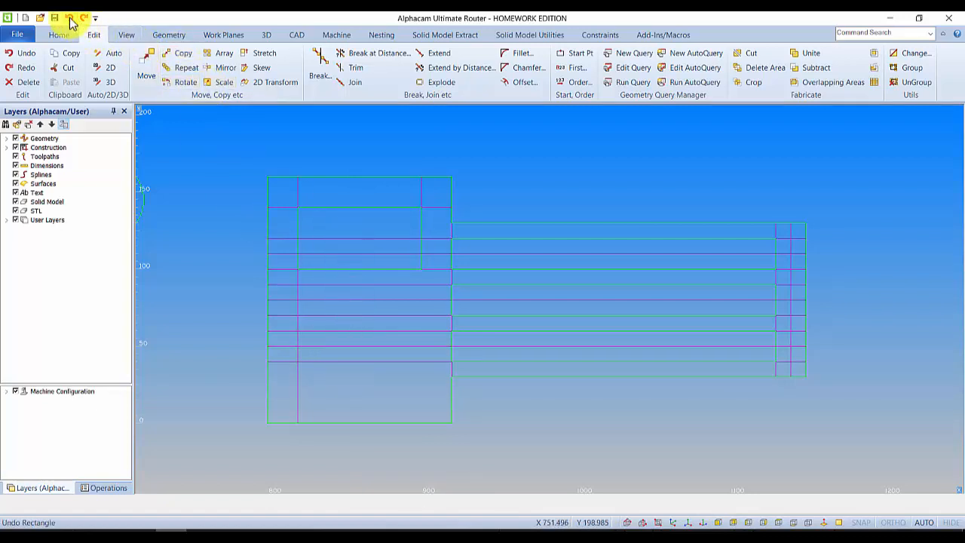
Copy the wide block's inner rectangle from its corner at X 820, Y 140 to the intersection at X 820, Y 60
click(181, 56)
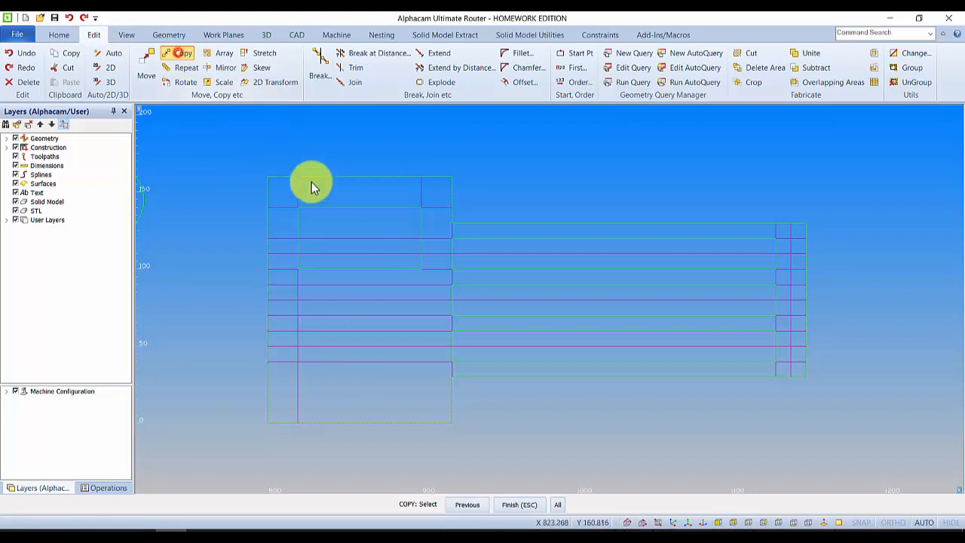
click(324, 209)
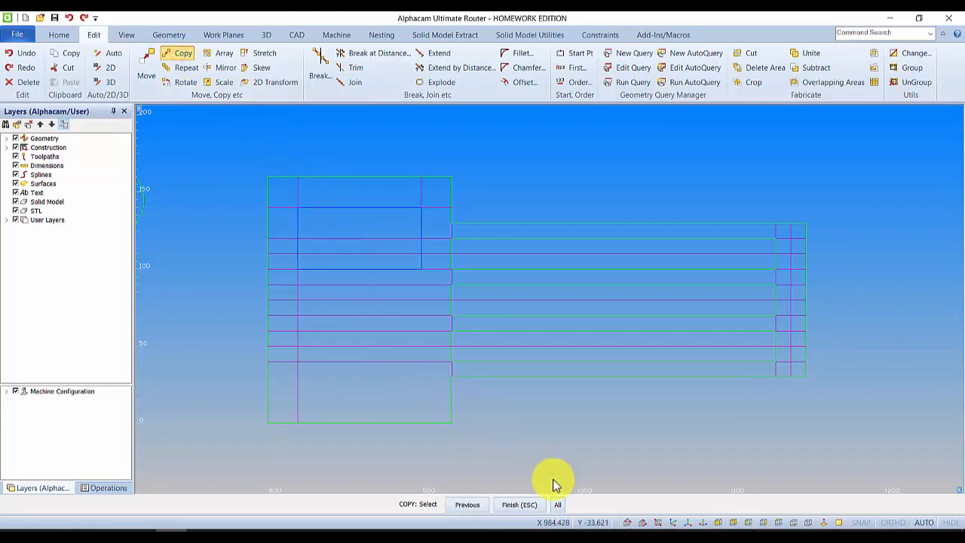
click(524, 504)
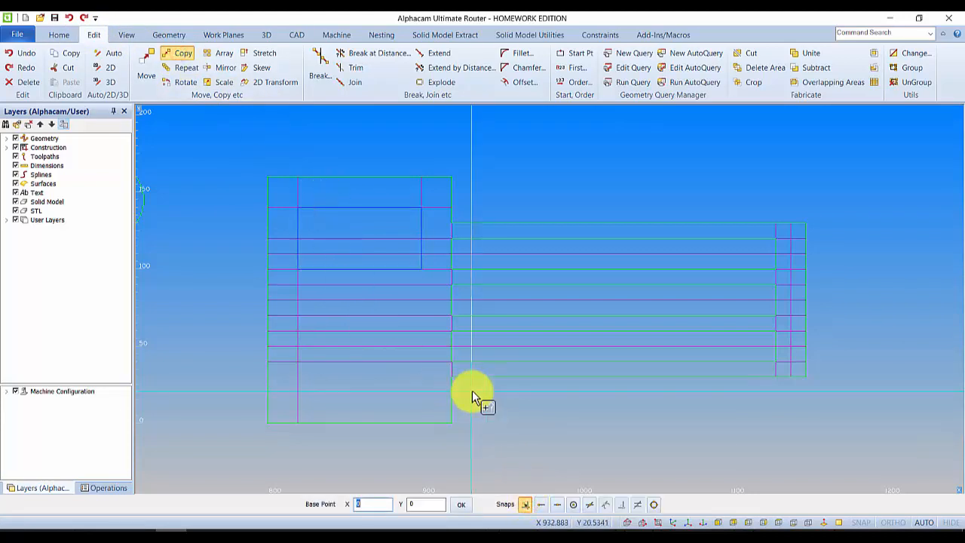
click(299, 209)
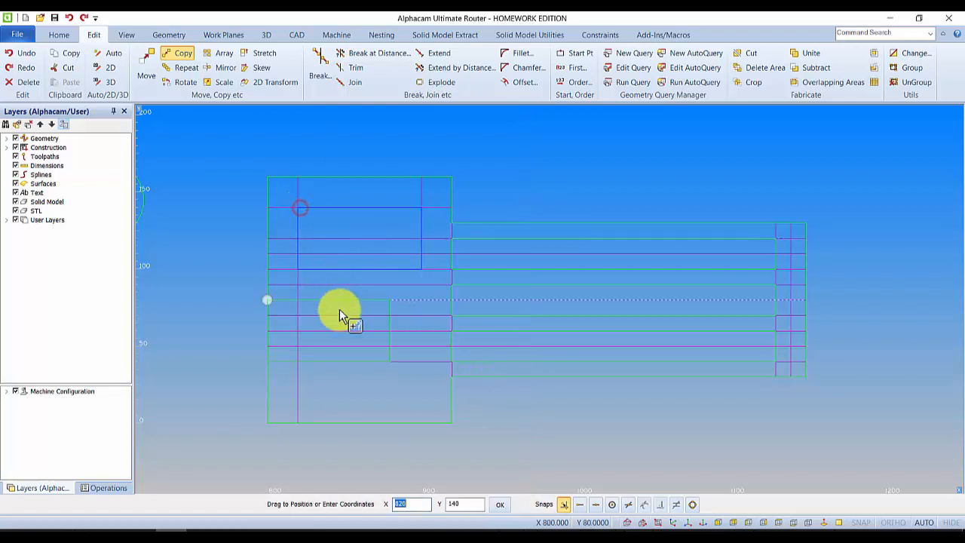
click(628, 504)
click(306, 331)
click(298, 341)
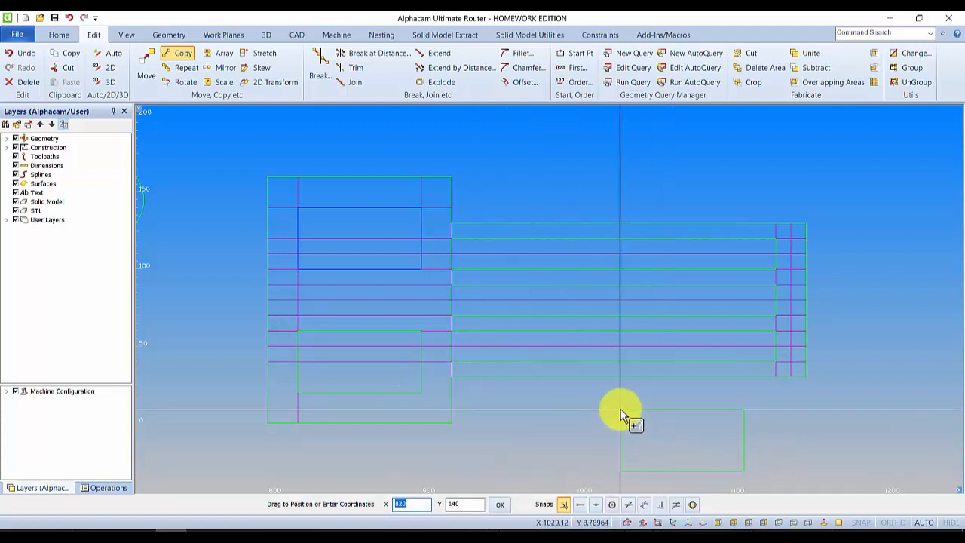
key(Escape)
key(Escape)
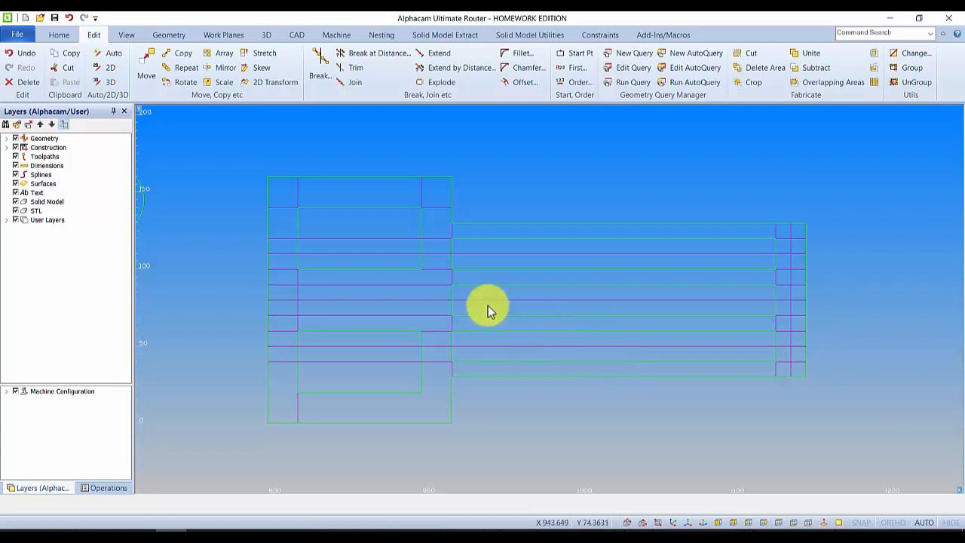
Close the Layers page, restore it in the project manager, and hide the Construction layer
mouse_move(526, 299)
middle_down()
mouse_move(541, 310)
mouse_move(536, 276)
mouse_move(503, 265)
middle_up()
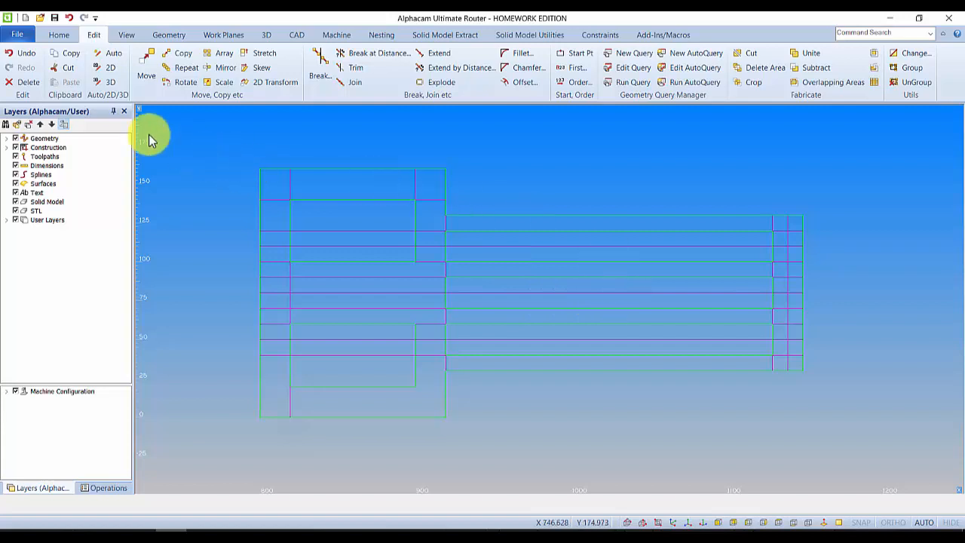
click(125, 110)
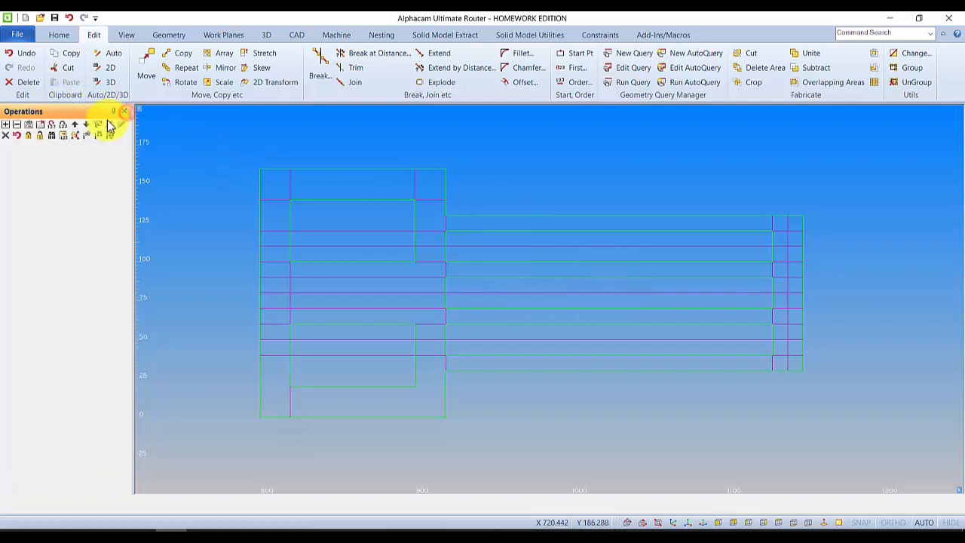
click(125, 35)
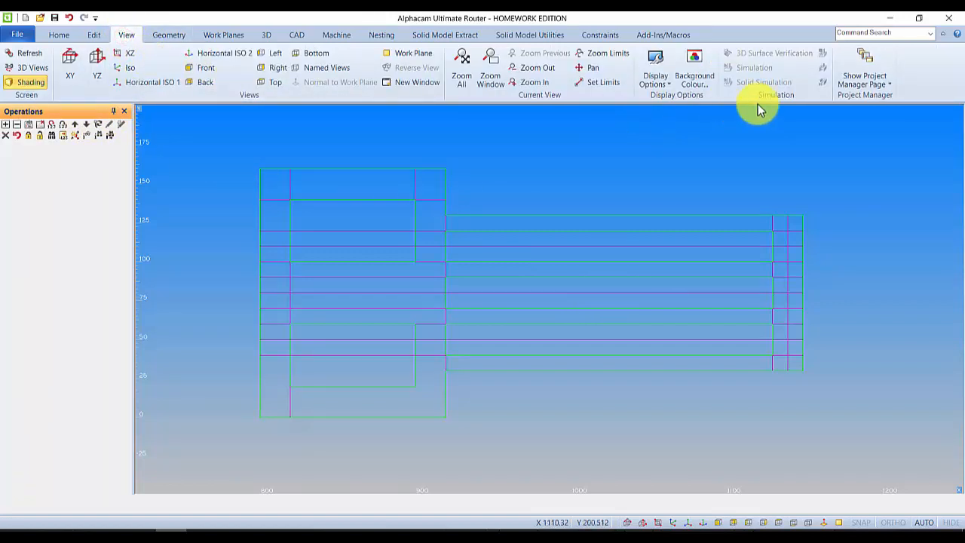
click(869, 80)
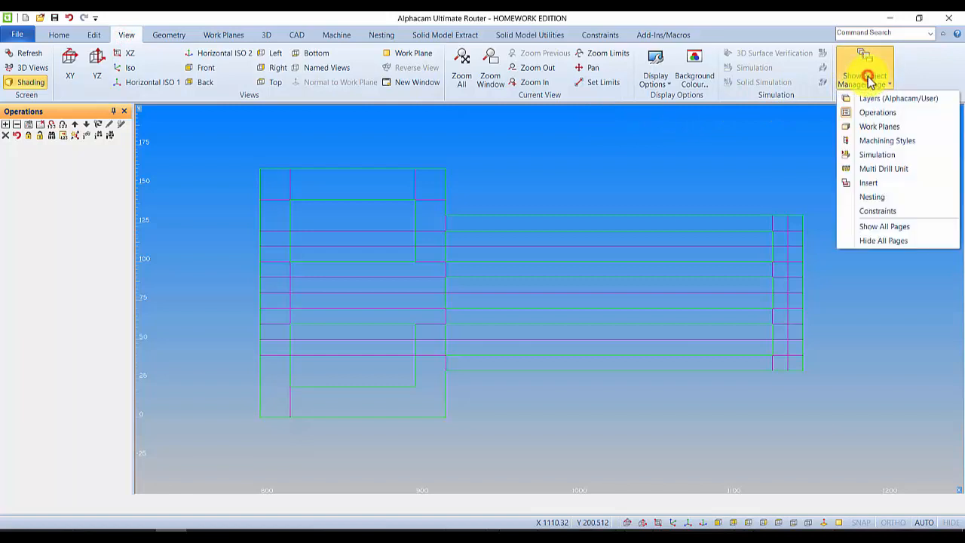
click(864, 98)
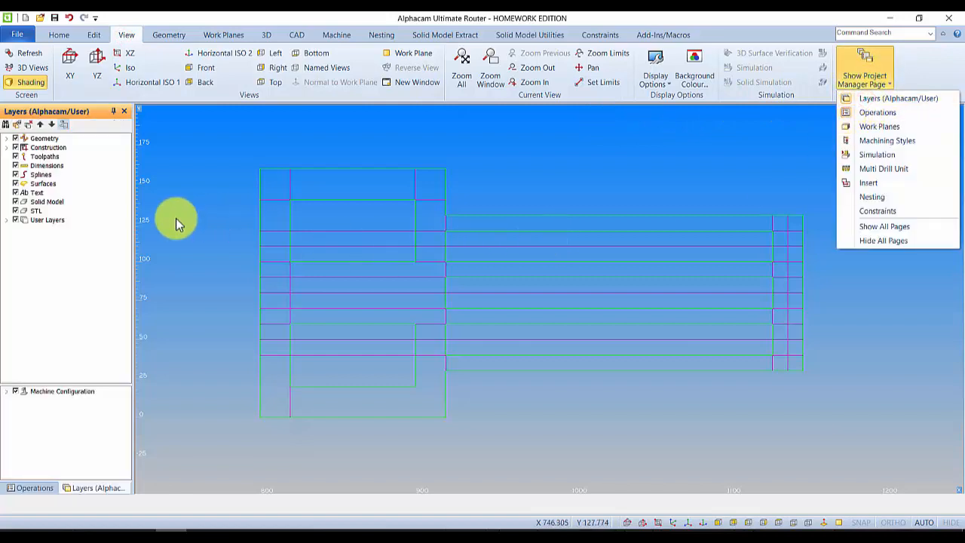
click(16, 148)
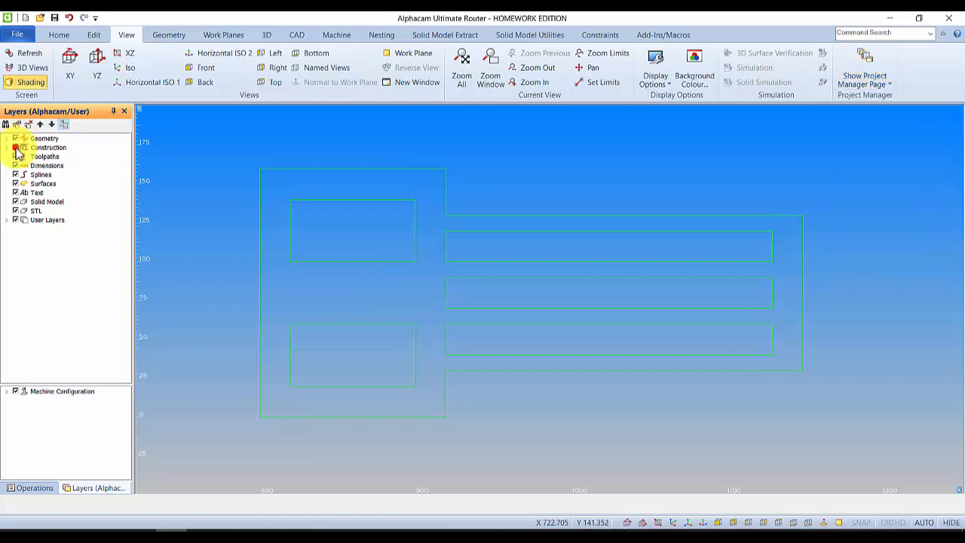
mouse_move(477, 288)
middle_down()
mouse_move(500, 280)
mouse_move(498, 288)
middle_up()
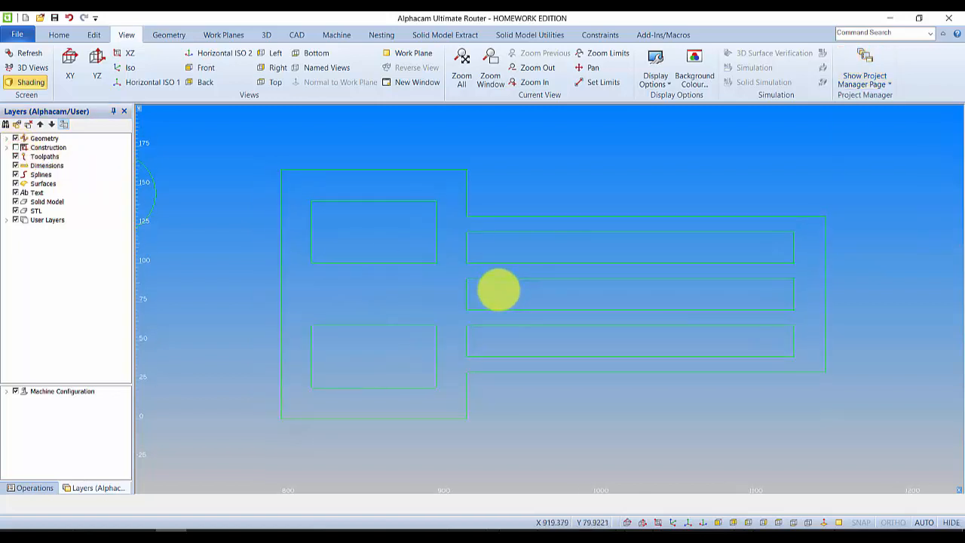
Fillet the wide block's two upper outer corners and the upper inner corner at the narrow arm with radius 10
click(95, 36)
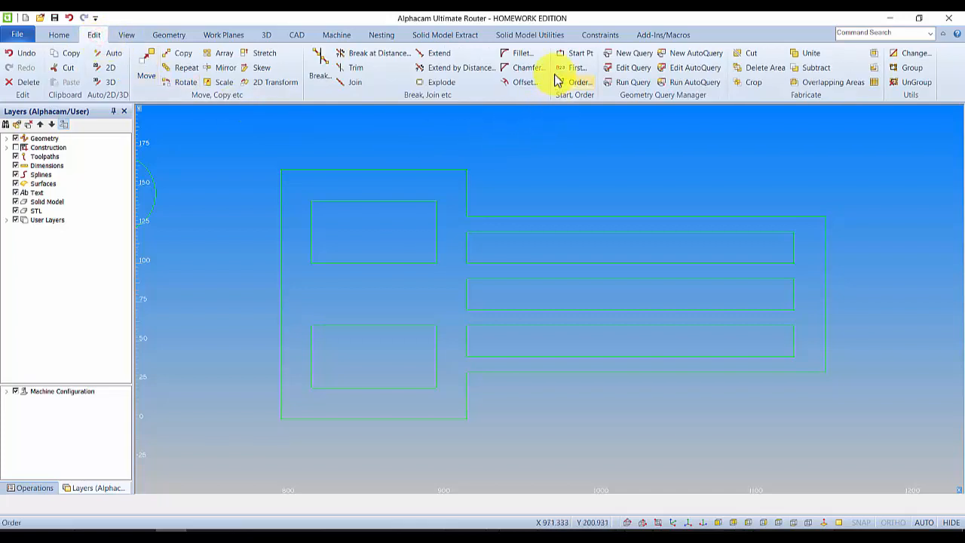
click(524, 56)
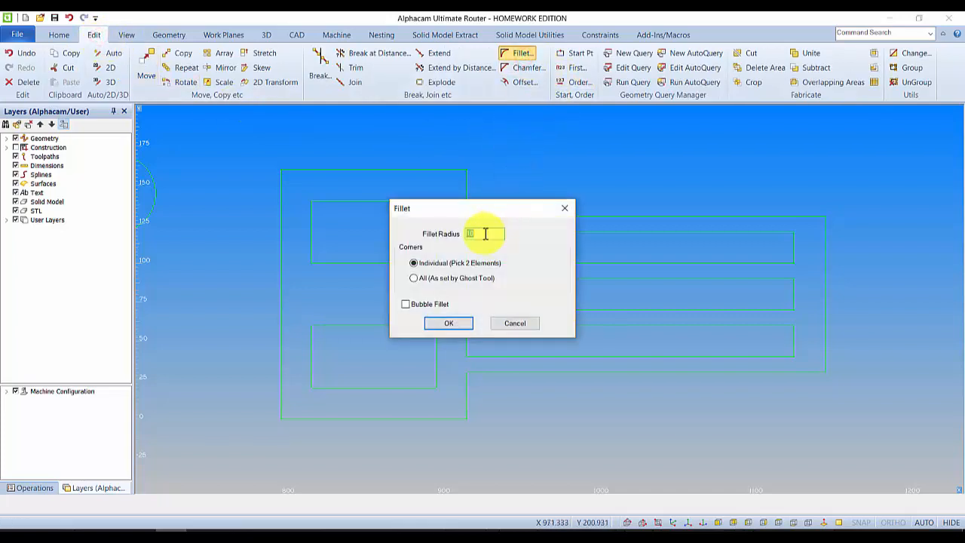
click(445, 324)
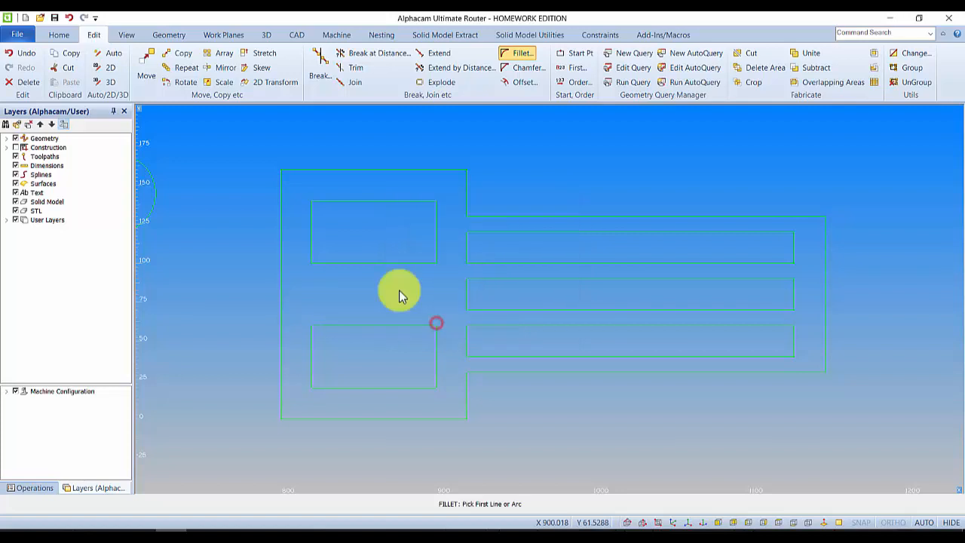
click(452, 171)
click(466, 178)
click(467, 198)
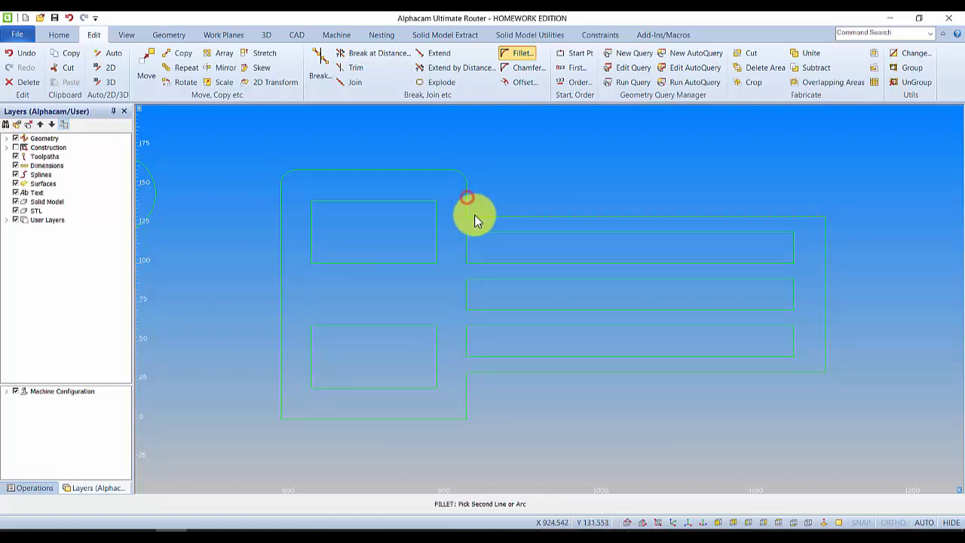
click(473, 216)
Fillet all four corners of the upper rectangular pocket in the wide block with the same radius
click(431, 203)
click(436, 207)
click(434, 259)
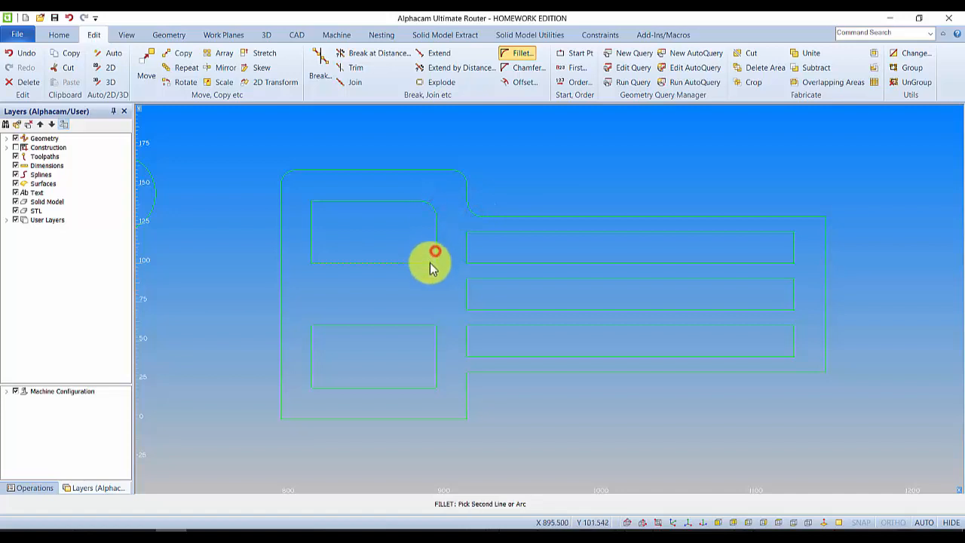
click(312, 241)
click(319, 263)
click(313, 208)
click(321, 200)
Fillet the wide block's lower-left outer corner and all four corners of the lower rectangular pocket
click(282, 396)
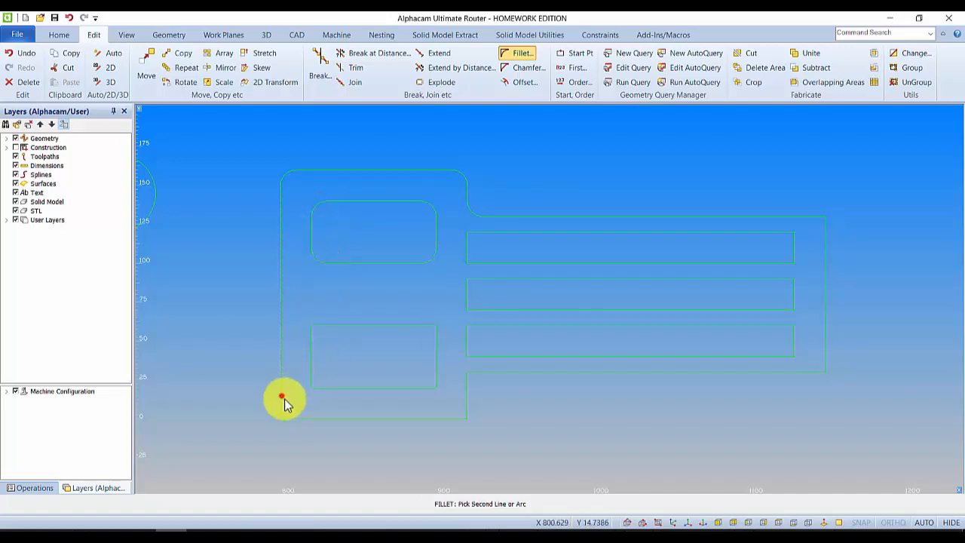
click(322, 388)
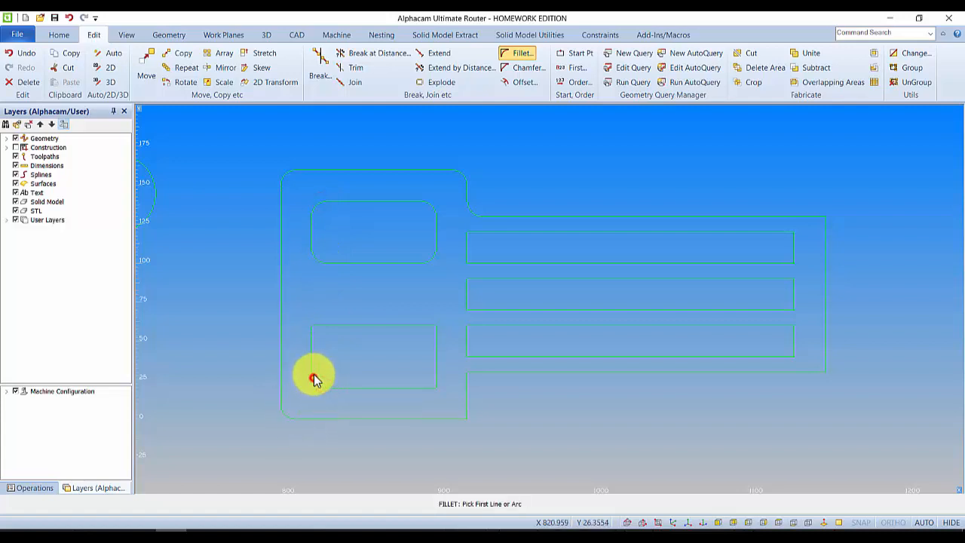
click(313, 344)
click(329, 325)
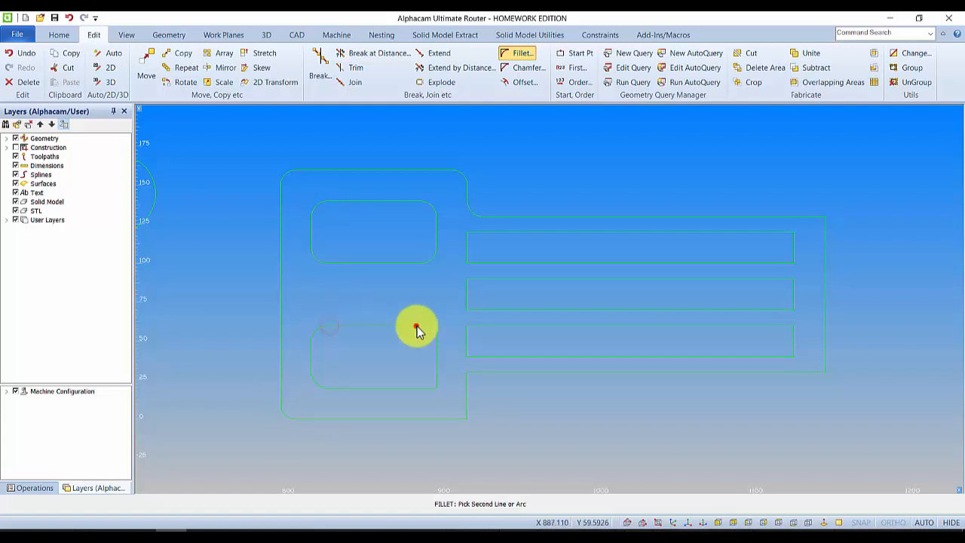
click(435, 337)
click(429, 387)
Fillet the wide block's lower-right outer corner and the lower inner corner where it meets the narrow arm
click(466, 404)
click(459, 419)
click(466, 393)
click(481, 373)
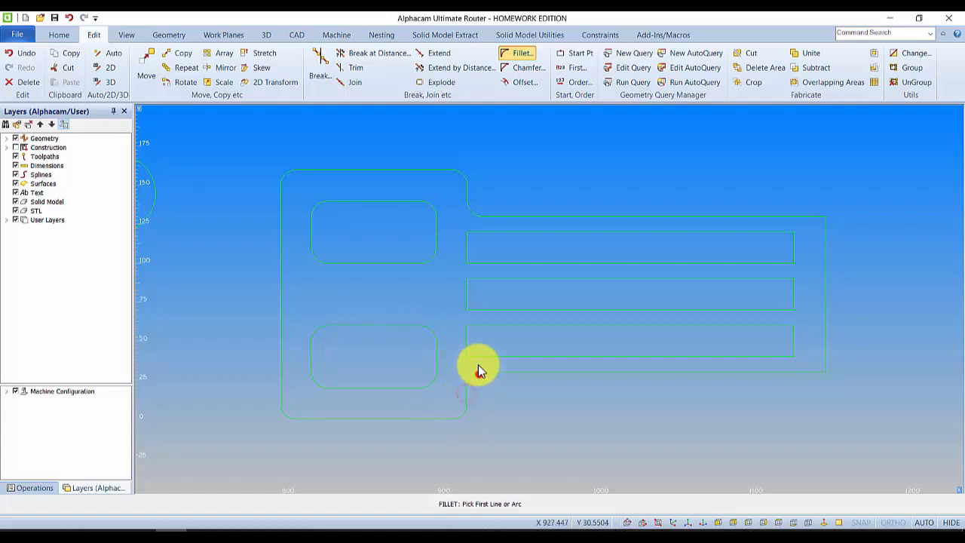
Fillet both left-end corners of each of the three long slots in the narrow arm
click(476, 357)
click(466, 347)
click(473, 327)
click(469, 330)
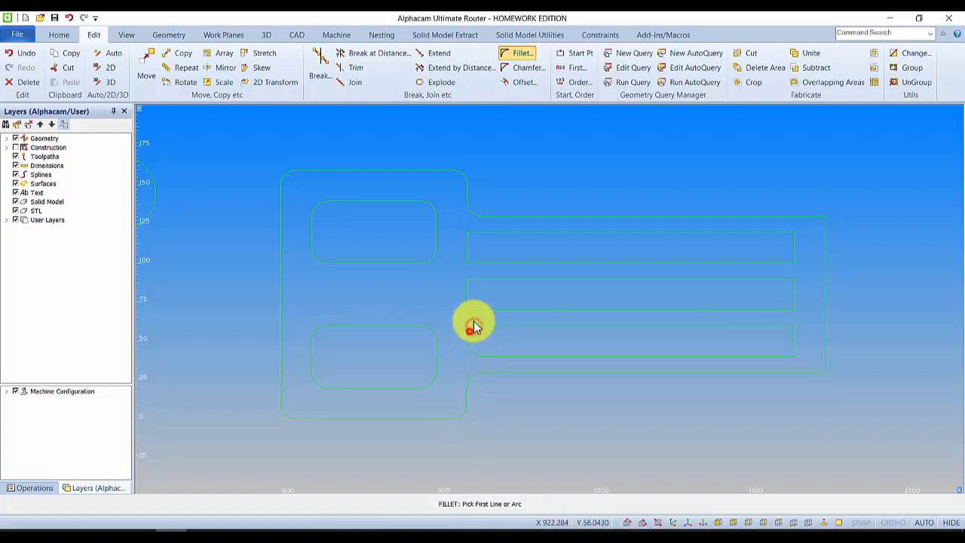
click(472, 279)
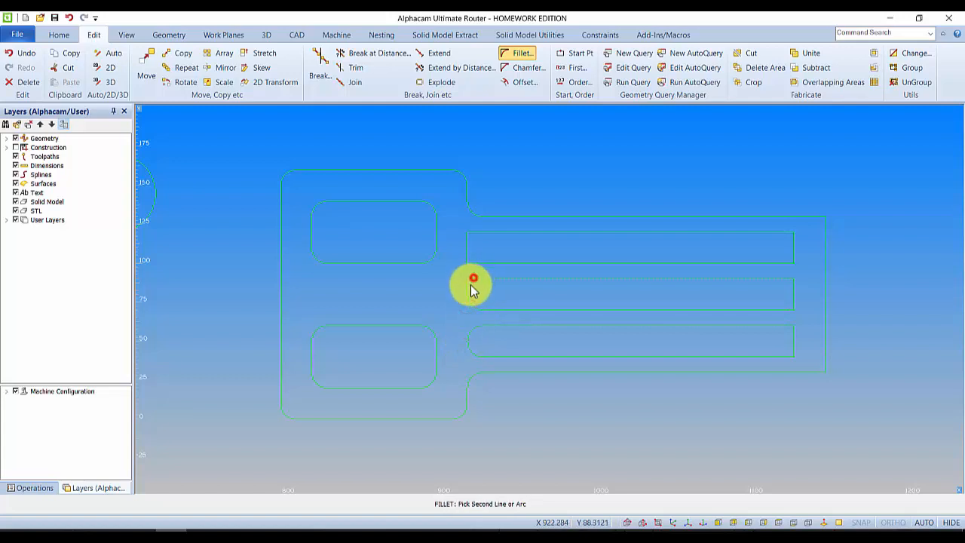
click(471, 263)
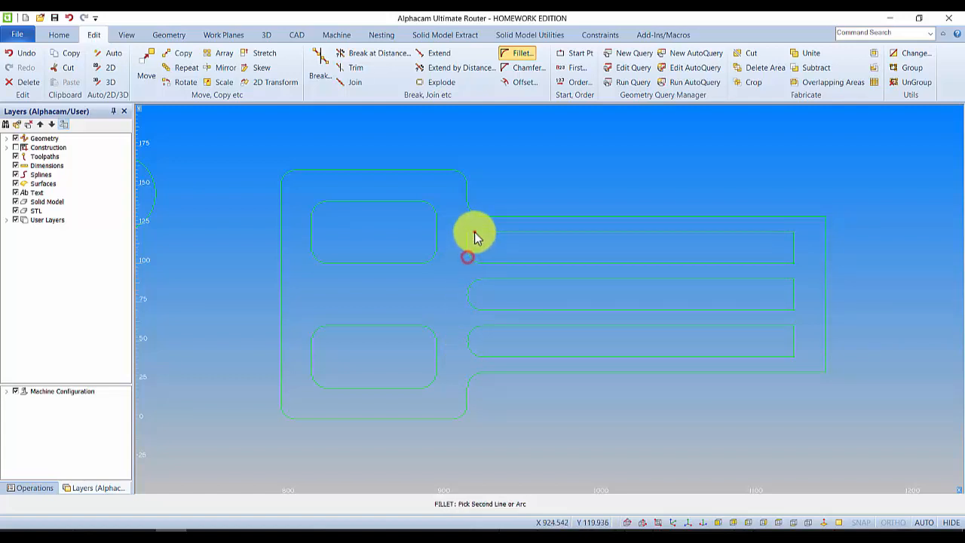
click(470, 241)
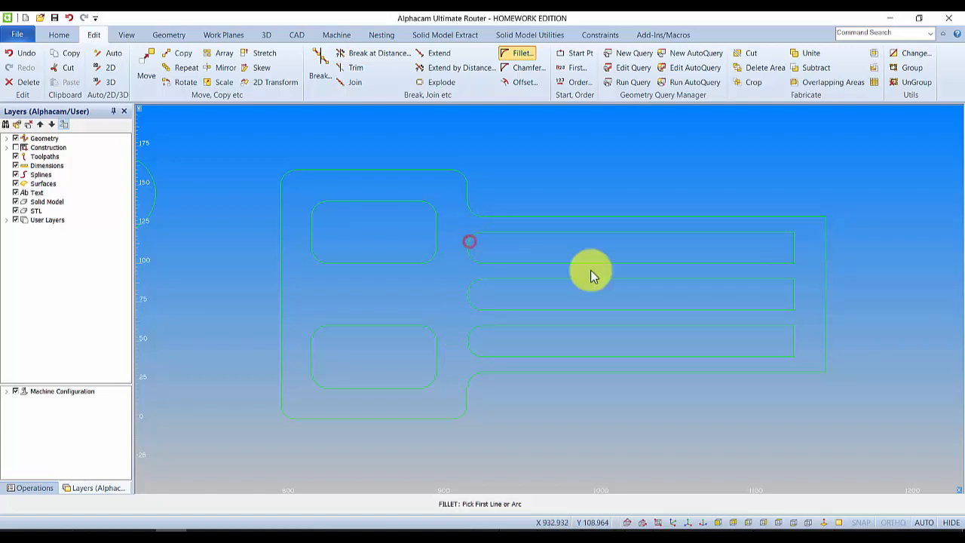
Fillet both right-end corners of each of the three long slots in the narrow arm
click(777, 235)
click(793, 255)
click(786, 278)
click(795, 289)
click(785, 311)
click(796, 302)
click(789, 327)
click(793, 333)
click(783, 356)
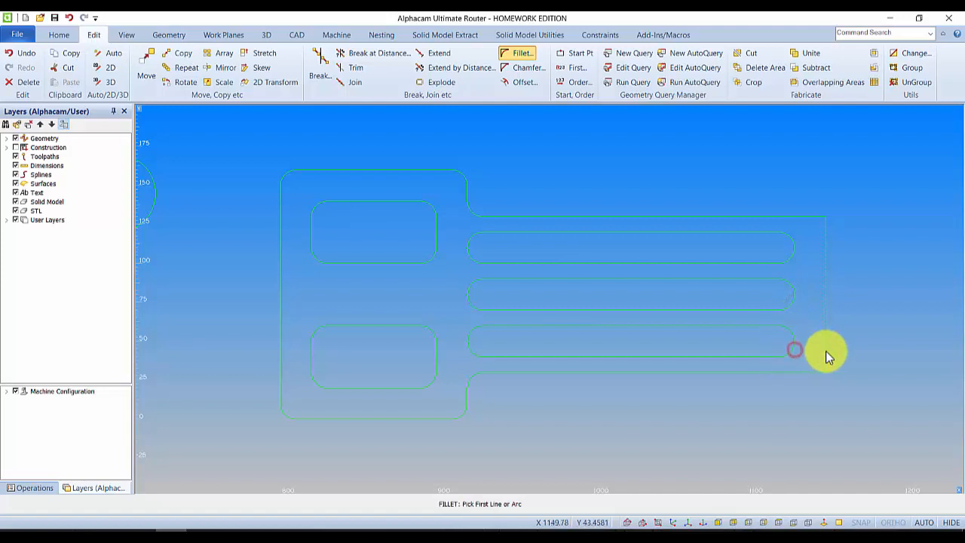
Fillet the two outer corners at the right end of the narrow arm
click(816, 370)
click(813, 217)
click(826, 235)
scroll(709, 280, down, 5)
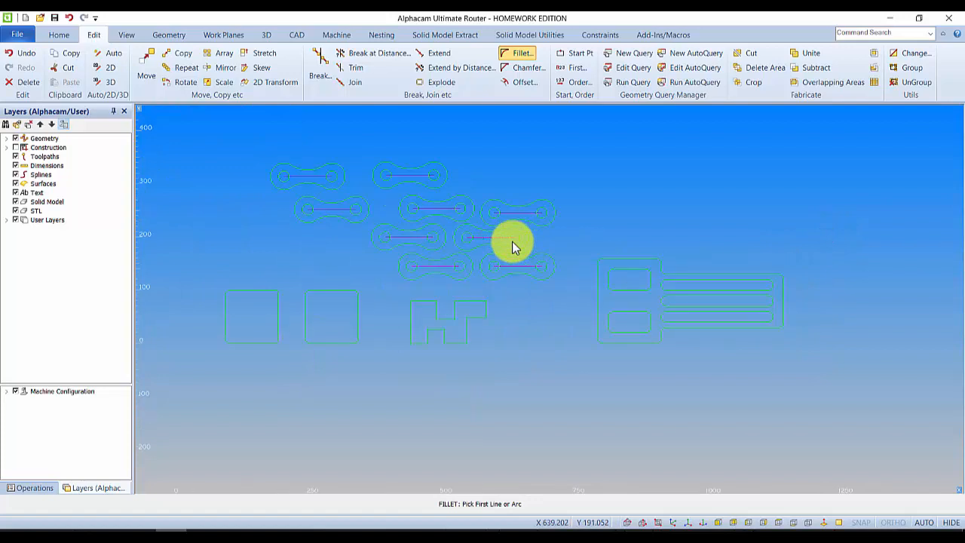
middle_drag(504, 265, 560, 303)
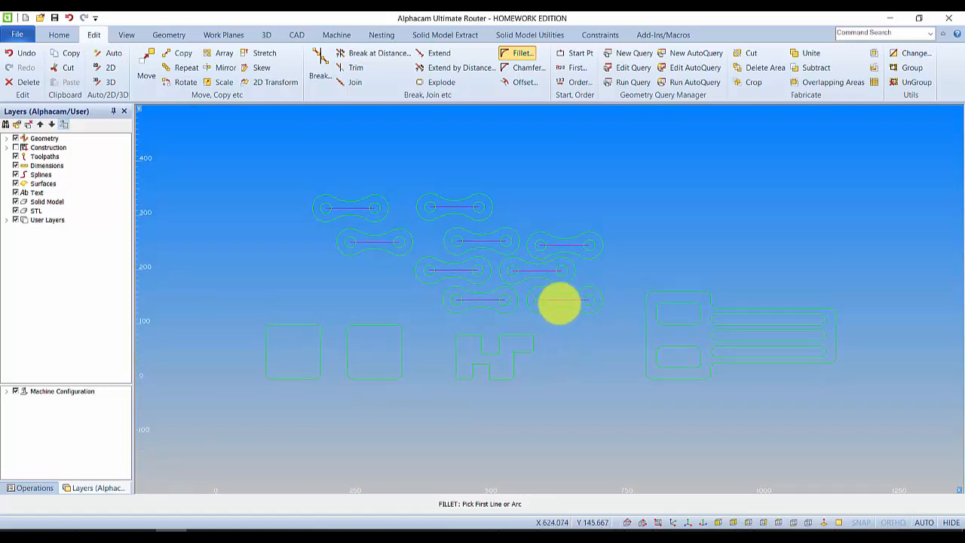
middle_drag(495, 266, 596, 339)
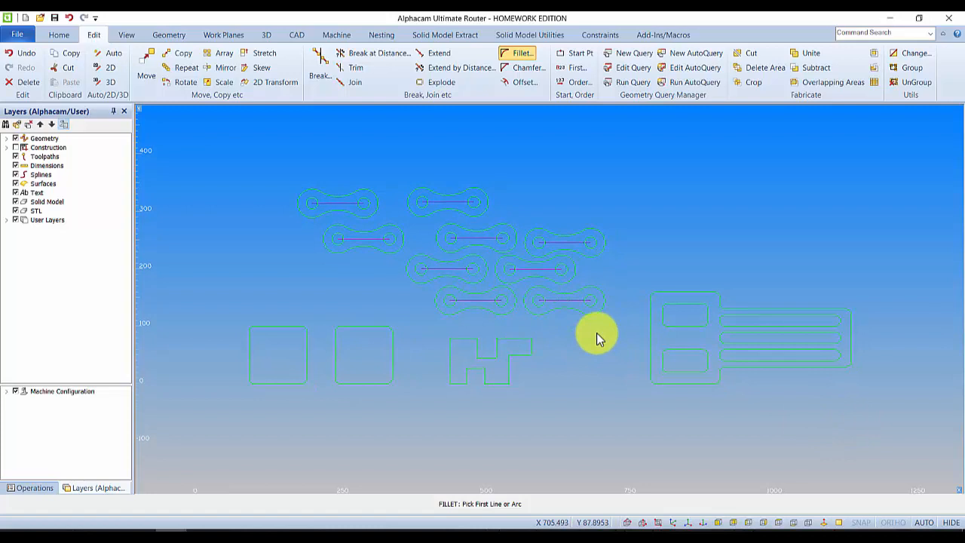
middle_drag(596, 333, 497, 289)
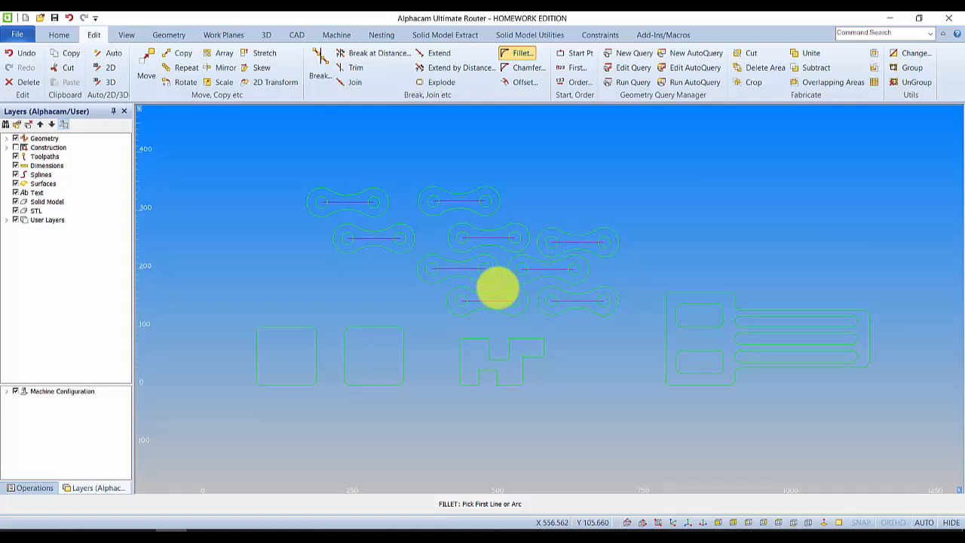